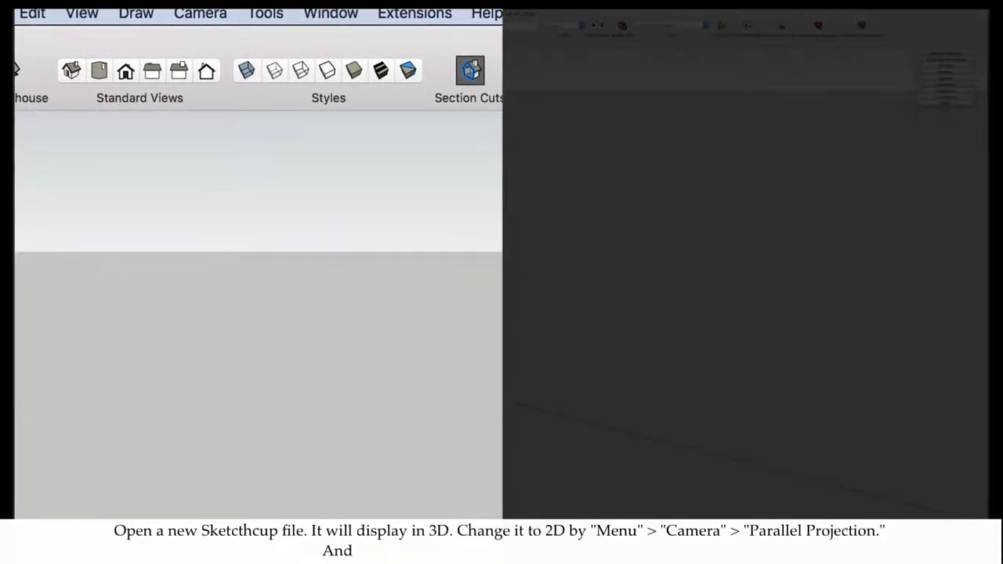
# Step: Switch the camera to Parallel Projection and show the model in the standard Top view
pyautogui.click(200, 14)
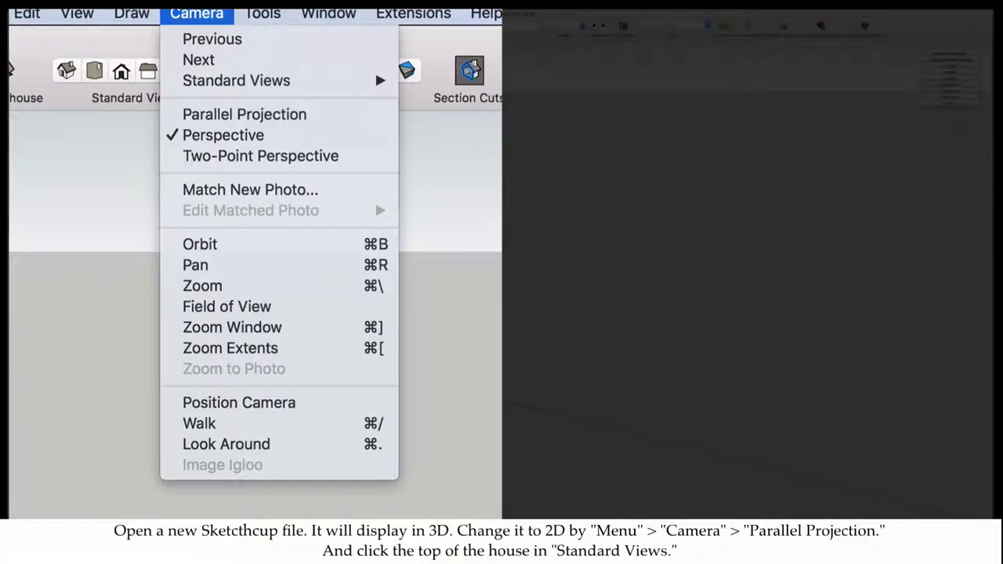
pyautogui.click(202, 115)
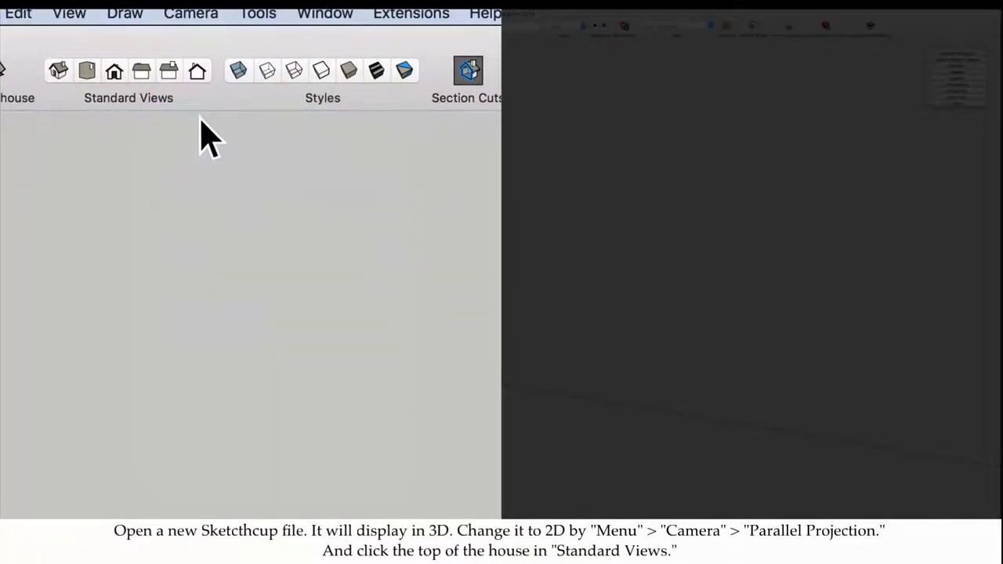
pyautogui.click(86, 72)
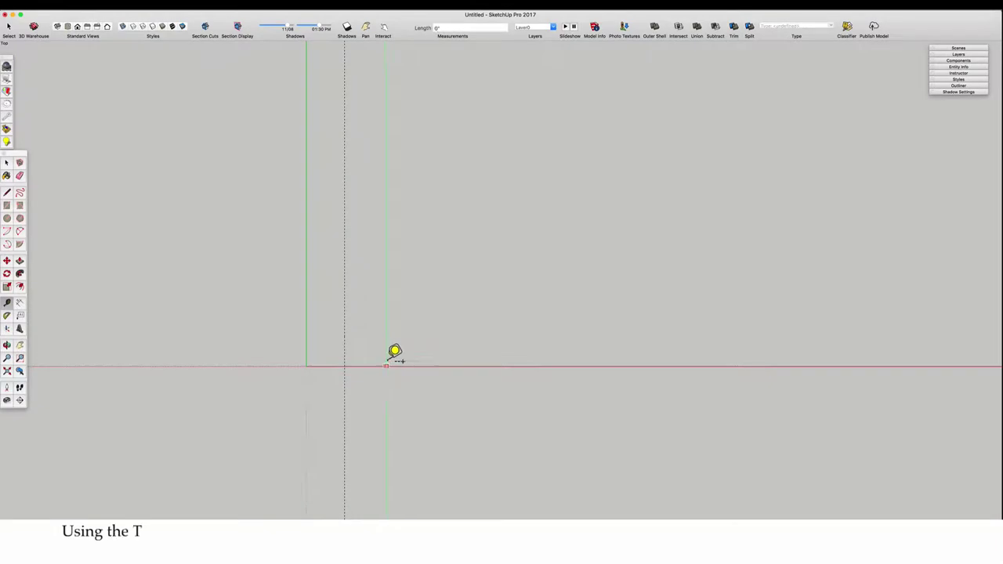
# Step: Place Tape Measure guides that mark out a footprint 30' in the red direction and 22' in the green direction
pyautogui.click(345, 311)
pyautogui.write('30')
pyautogui.press('Return')
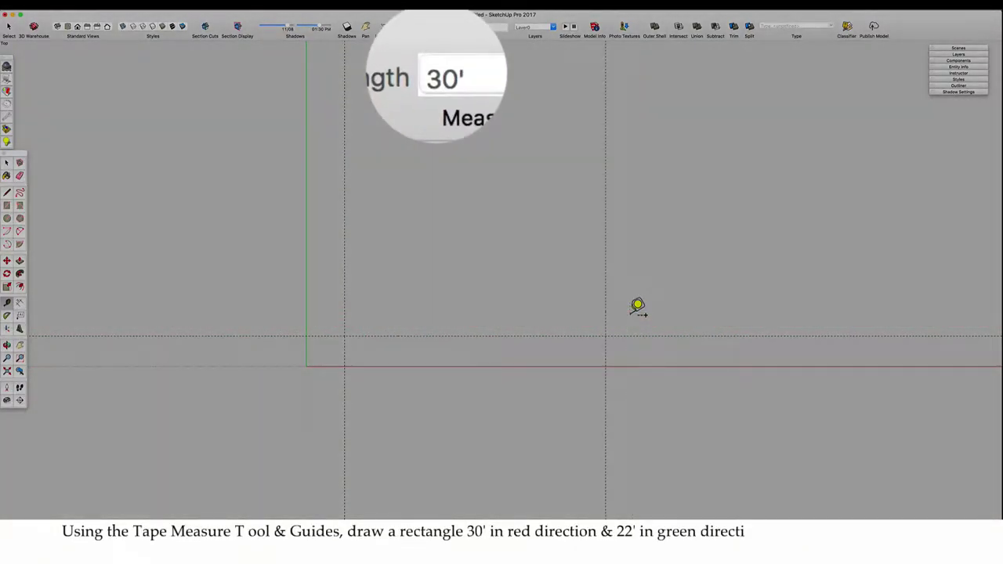
pyautogui.click(572, 335)
pyautogui.write('22')
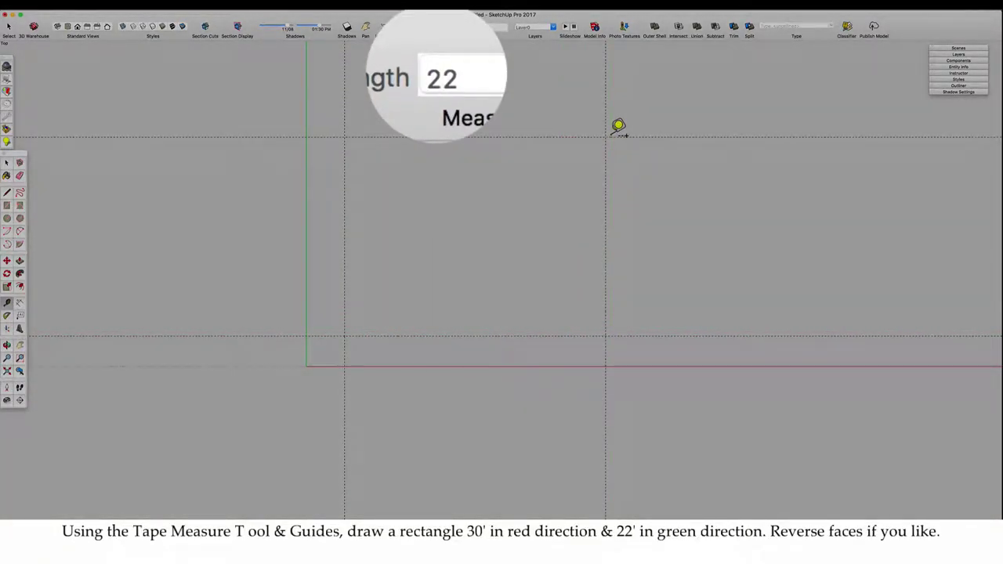
pyautogui.press('Return')
# Step: Draw the footprint rectangle between the guide intersections and reverse its face
pyautogui.press('r')
pyautogui.click(344, 145)
pyautogui.click(605, 335)
pyautogui.rightClick(544, 297)
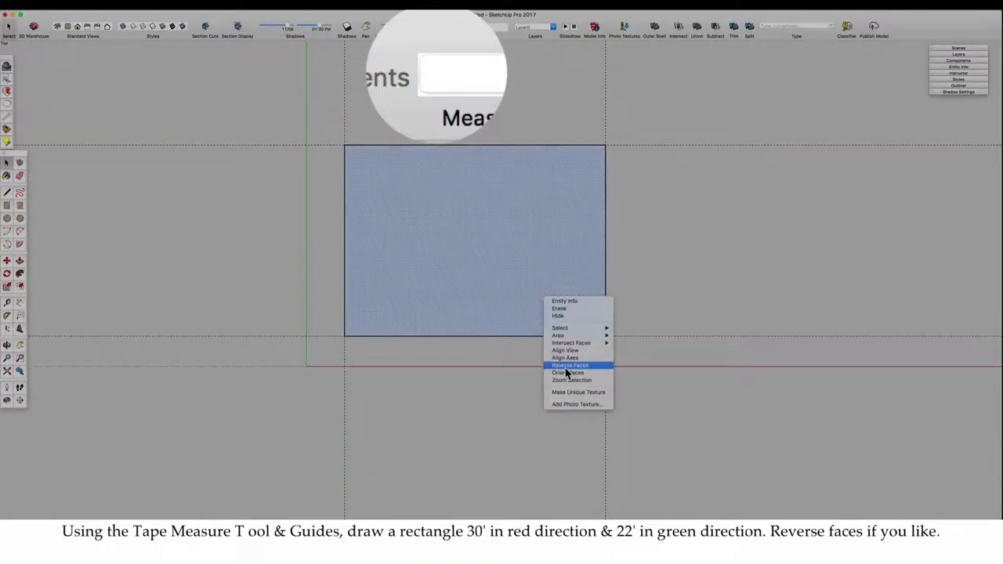
pyautogui.click(565, 366)
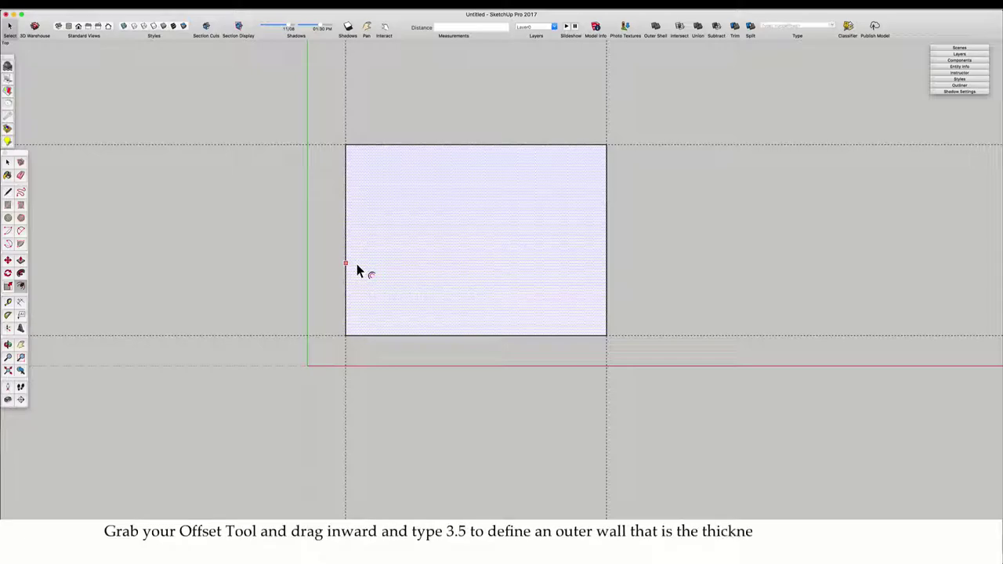
# Step: Offset the footprint's outline 3.5" inward to define the exterior wall thickness
pyautogui.click(356, 264)
pyautogui.write('3.5')
pyautogui.press('Return')
# Step: Place a guide parallel to the side walls through the midpoint of the front wall
pyautogui.scroll(2, 366, 234)
pyautogui.press('t')
pyautogui.scroll(1, 347, 294)
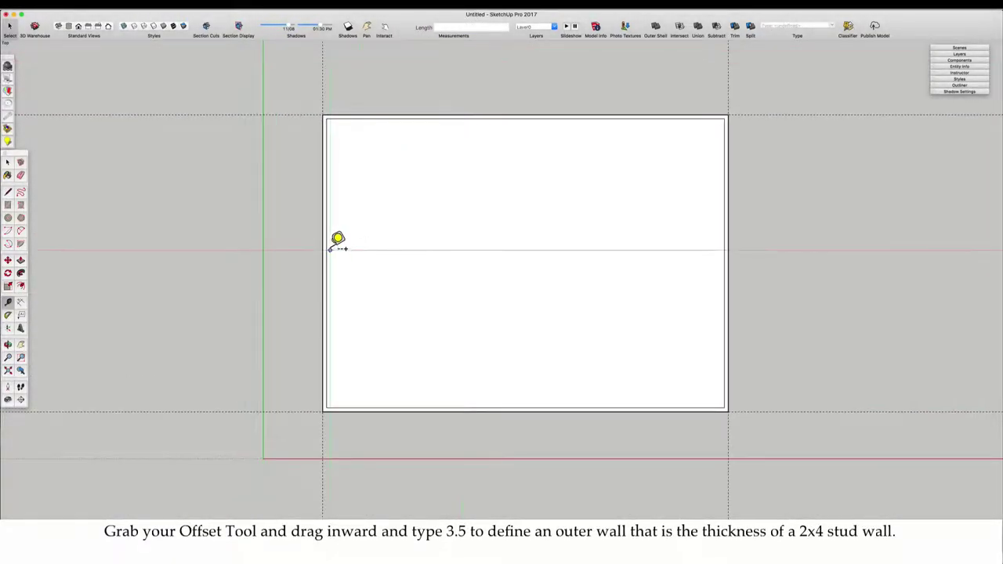
pyautogui.click(323, 291)
pyautogui.click(525, 412)
pyautogui.click(525, 338)
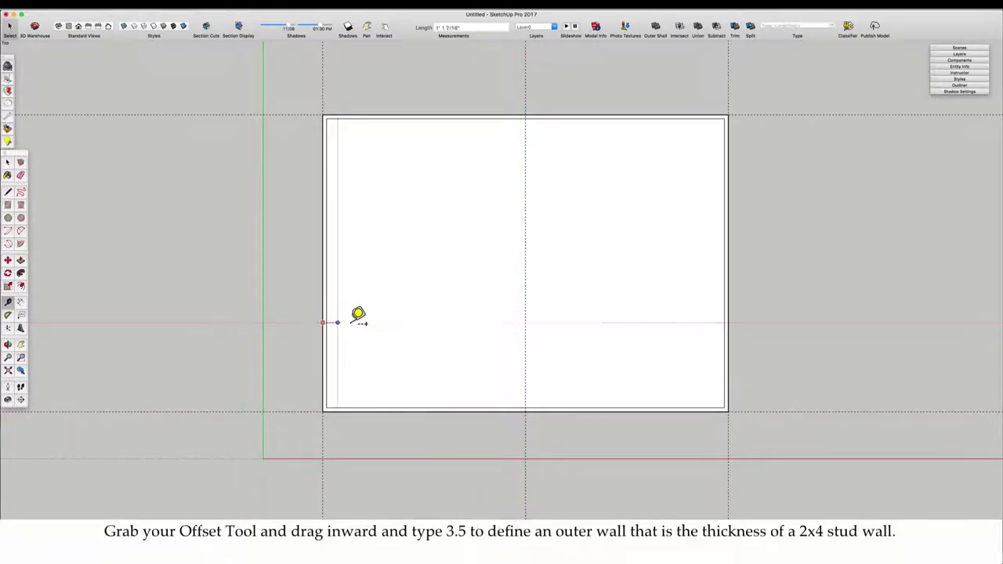
# Step: Try to place a guide 12'8" in from the left exterior wall
pyautogui.click(447, 329)
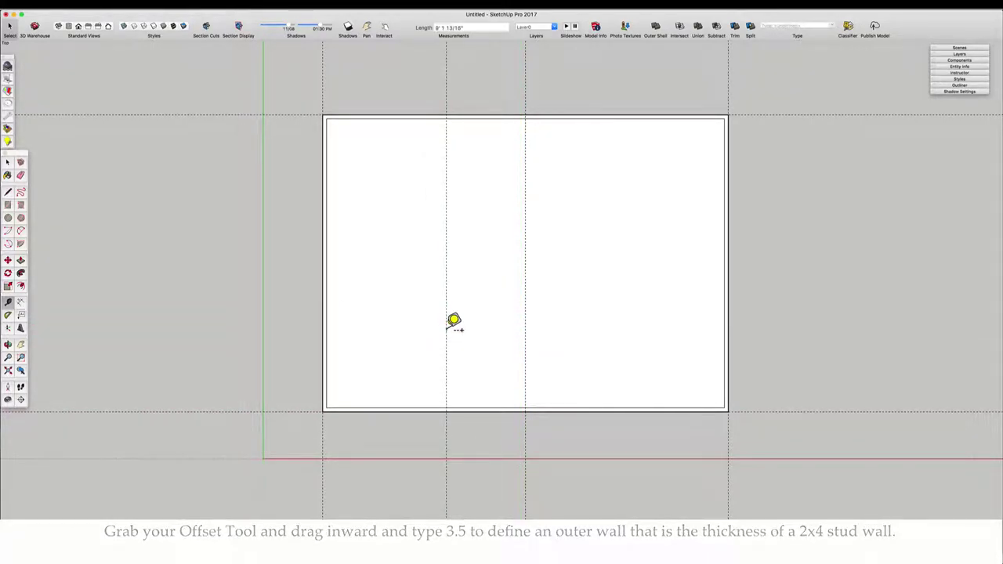
pyautogui.click(447, 330)
pyautogui.write("12'8")
pyautogui.press('Return')
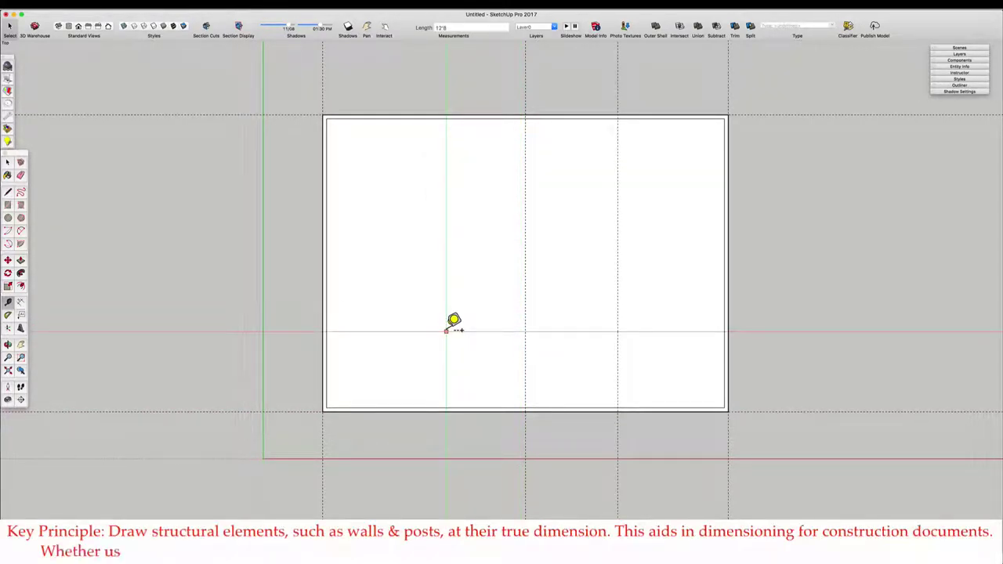
pyautogui.click(447, 332)
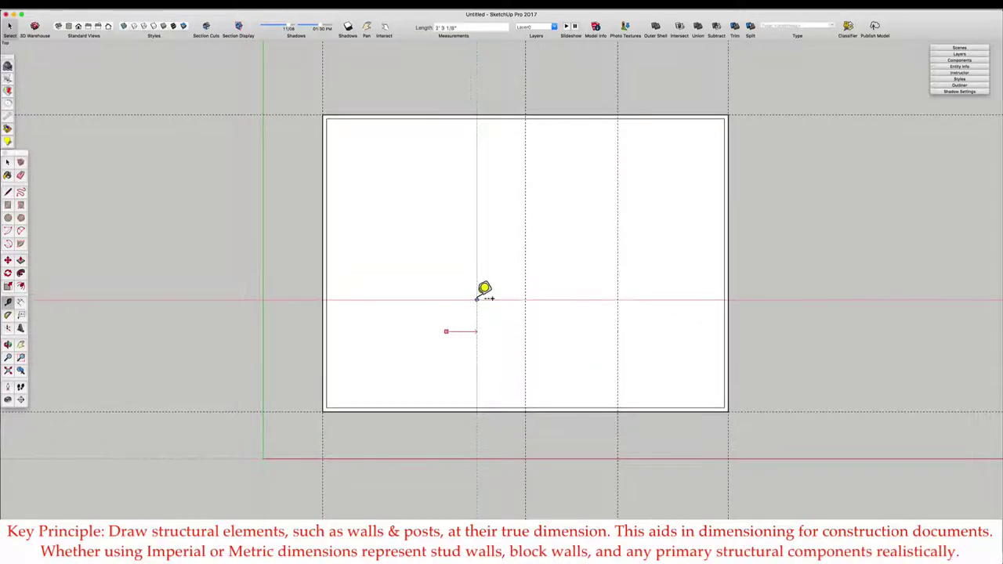
# Step: Place a guide 12'8" in from the outside of the left exterior wall and another 3.5" beyond it
pyautogui.click(438, 262)
pyautogui.write("12'8")
pyautogui.press('Return')
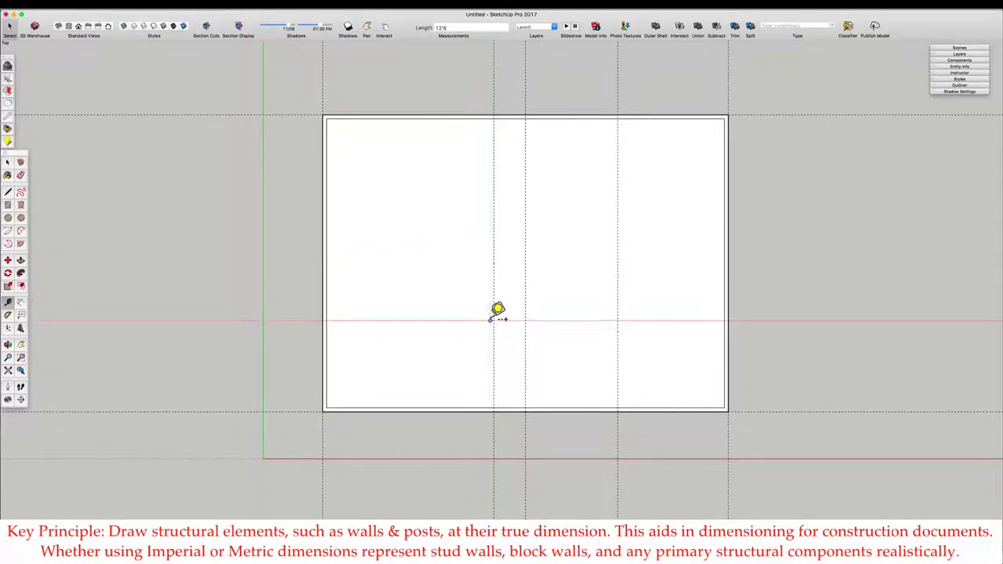
pyautogui.click(494, 327)
pyautogui.click(505, 324)
pyautogui.write('3.5')
pyautogui.press('Return')
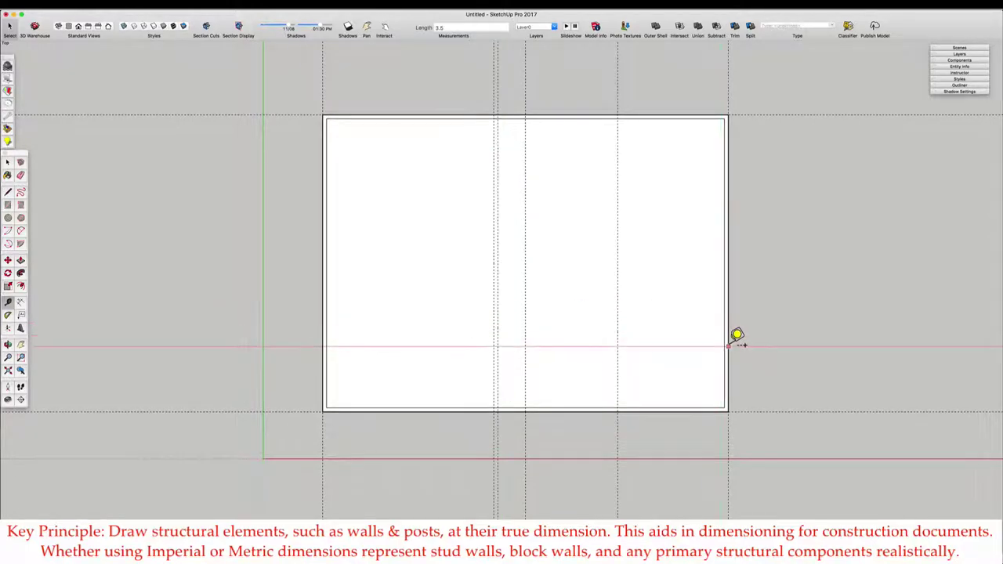
# Step: Place a guide 12'8" in from the outside of the right exterior wall and another 3.5" farther toward the centre
pyautogui.click(728, 346)
pyautogui.click(582, 309)
pyautogui.write('12')
pyautogui.press('Return')
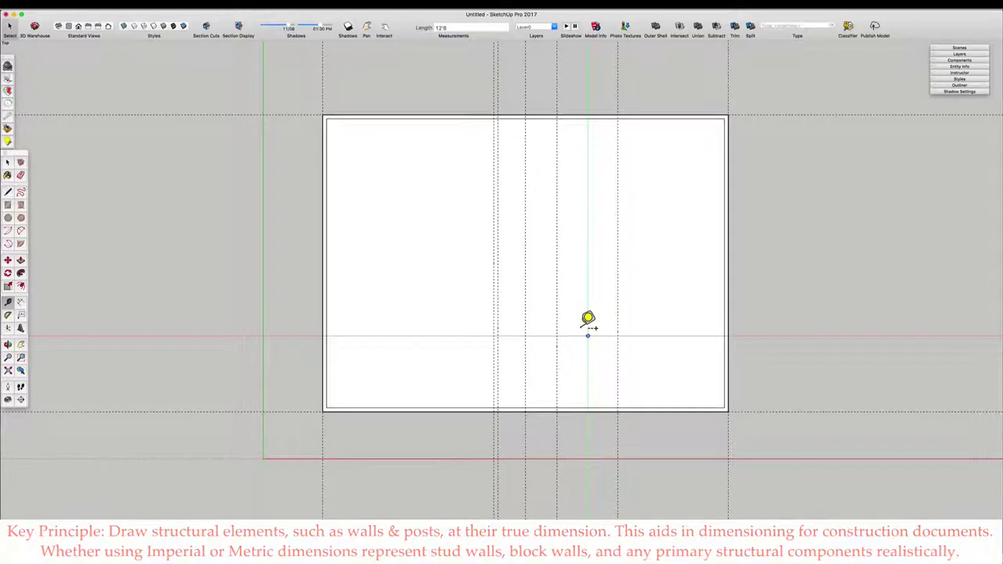
pyautogui.click(557, 322)
pyautogui.write('3.5" interior wall')
pyautogui.press('Return')
# Step: Draw two 3.5" interior wall rectangles from the front to the rear wall between the paired guides
pyautogui.press('r')
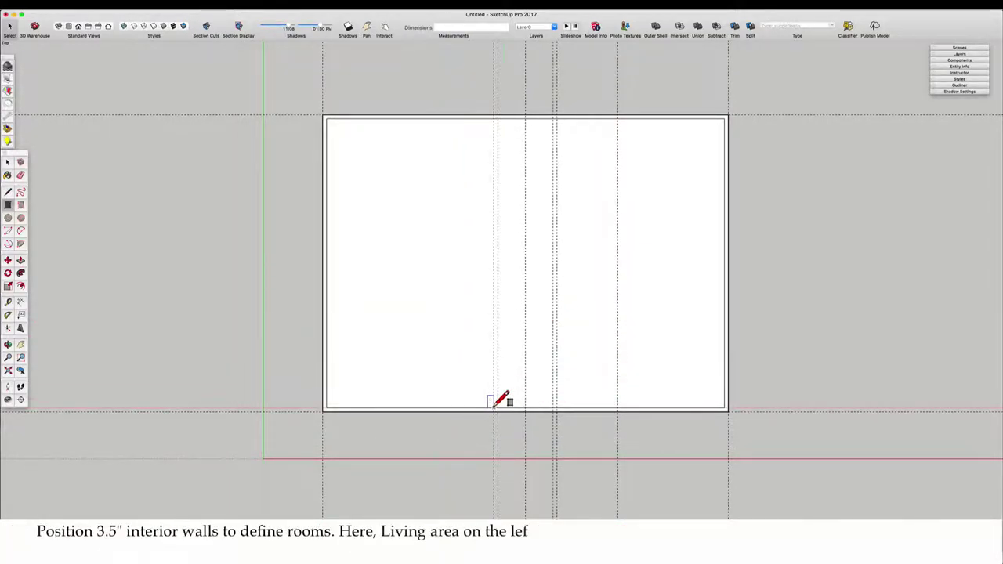
pyautogui.click(494, 409)
pyautogui.click(499, 117)
pyautogui.click(553, 118)
pyautogui.click(557, 408)
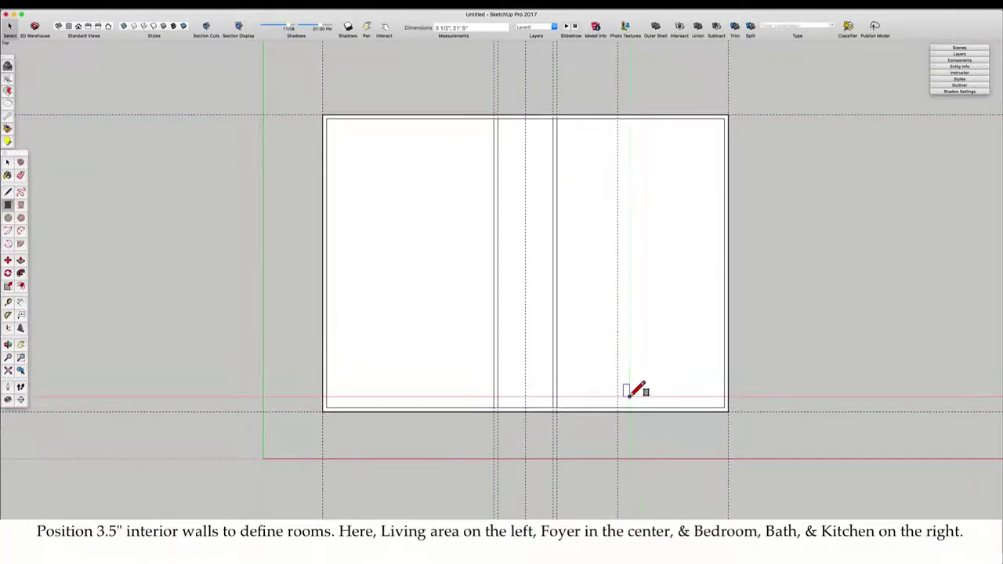
# Step: Set guides behind the front wall and draw a 3.5" by 4'1" wall between the two partitions to close the foyer
pyautogui.press('t')
pyautogui.click(503, 409)
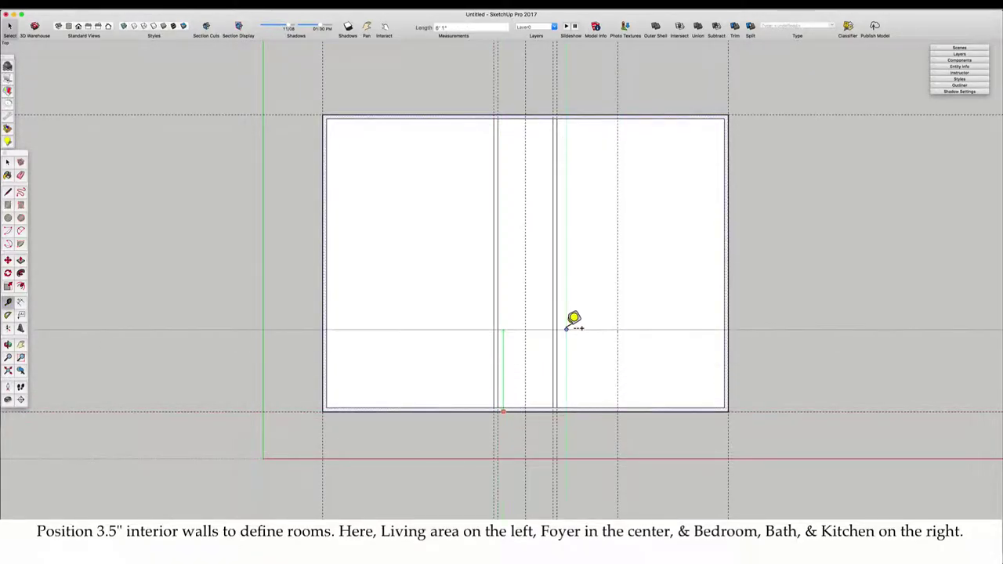
pyautogui.click(526, 353)
pyautogui.press('r')
pyautogui.click(497, 352)
pyautogui.click(552, 348)
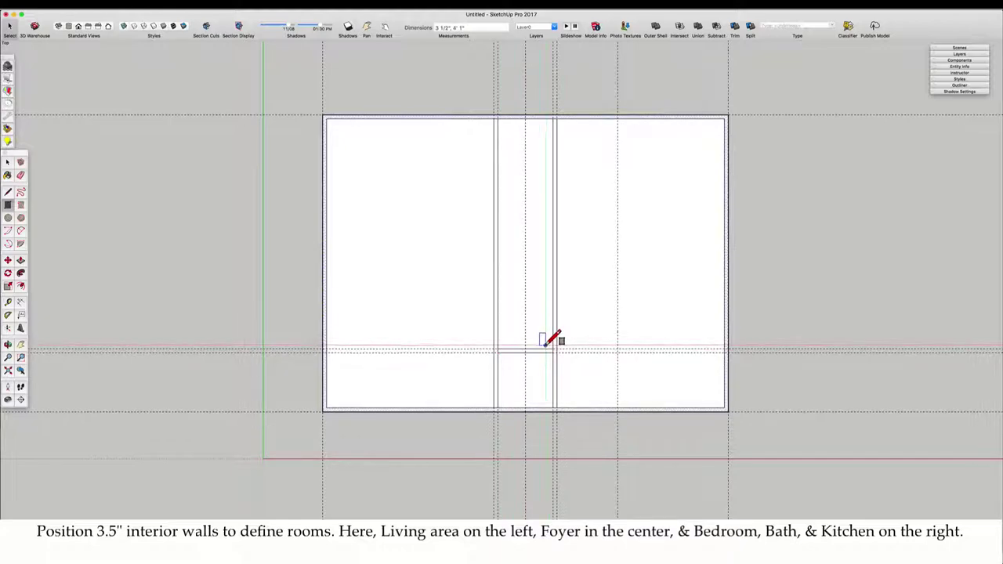
# Step: Draw a second 3.5" wall 25" behind the foyer wall, using guides, to form the coat closet
pyautogui.press('t')
pyautogui.click(504, 350)
pyautogui.write('3.5')
pyautogui.press('Return')
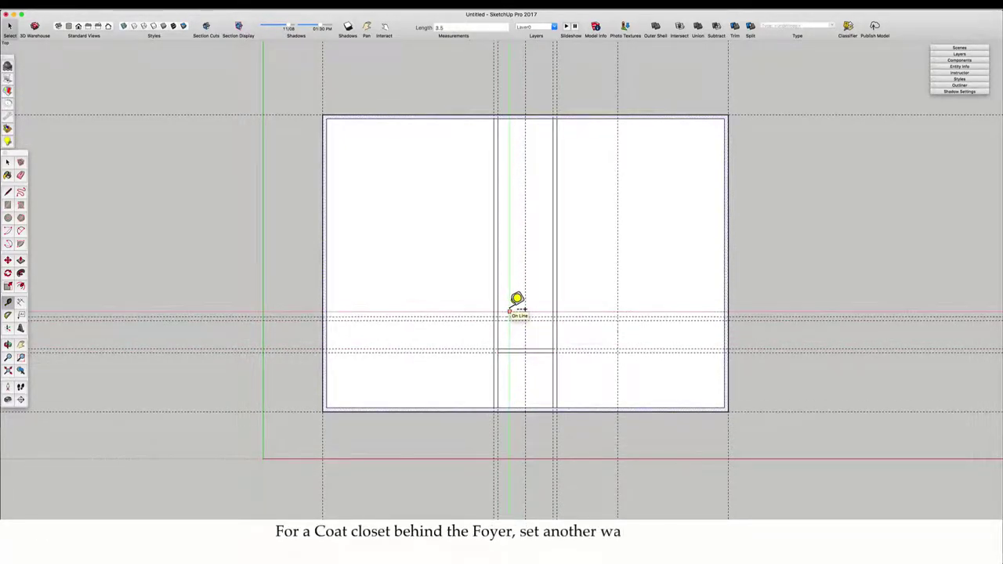
pyautogui.press('r')
pyautogui.click(498, 321)
pyautogui.click(553, 317)
# Step: Place a pair of guides about 9' in from the rear wall for the kitchen and bath wall
pyautogui.press('t')
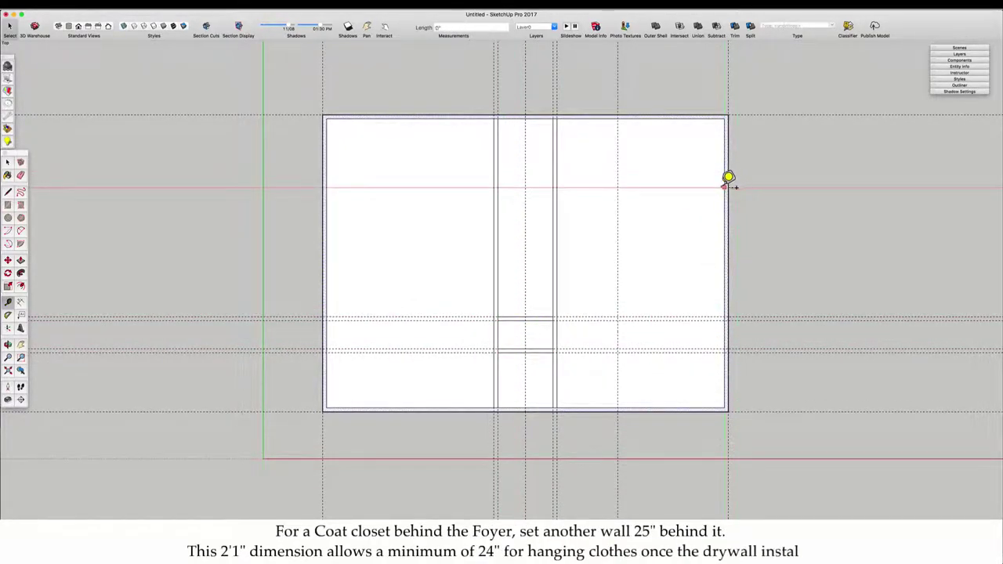
pyautogui.click(725, 188)
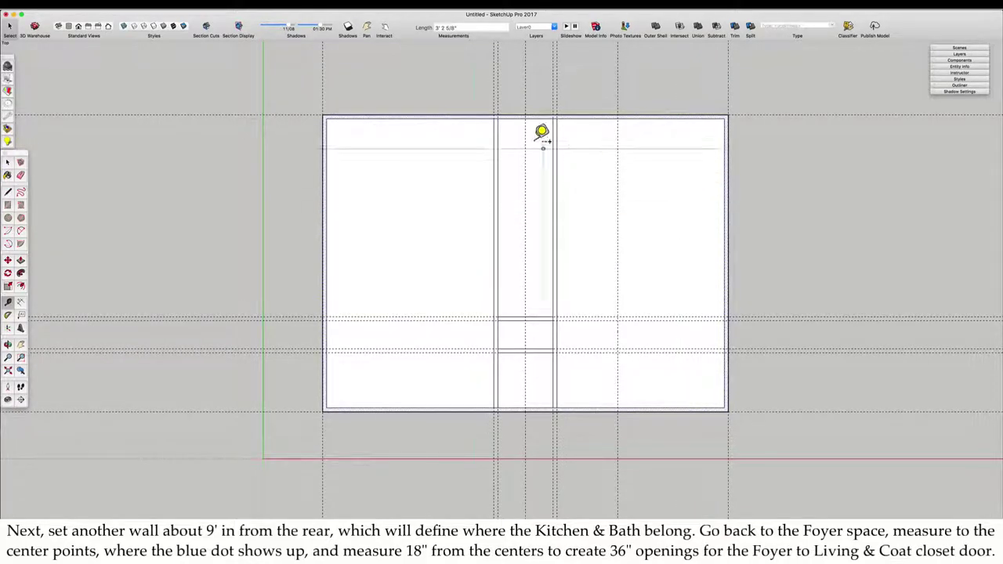
pyautogui.click(455, 217)
pyautogui.write("9'")
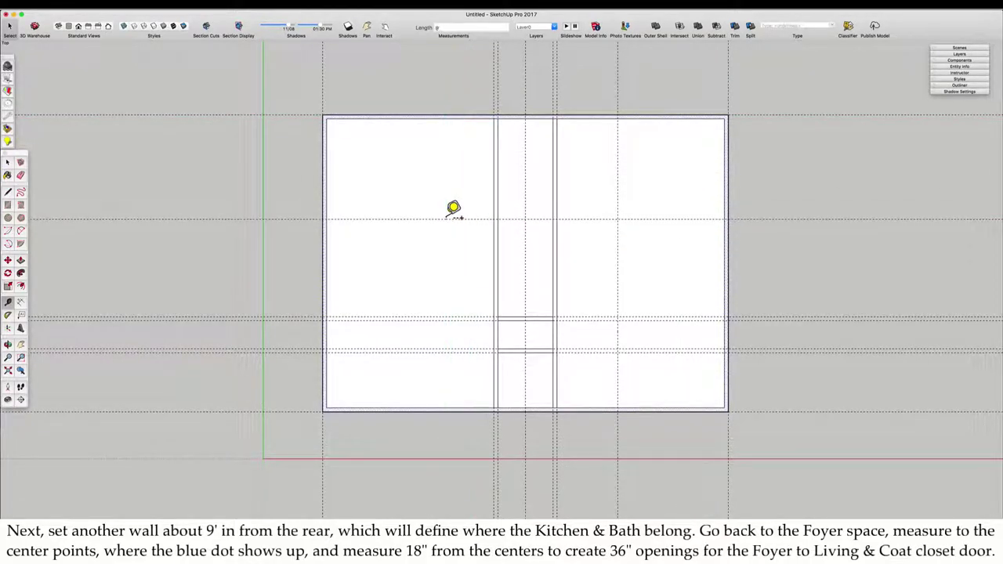
pyautogui.press('Return')
pyautogui.click(469, 243)
pyautogui.write('4')
pyautogui.press('Return')
# Step: Draw the kitchen and bath wall from the living room partition to the right exterior wall, and erase the bedroom partition behind it
pyautogui.press('r')
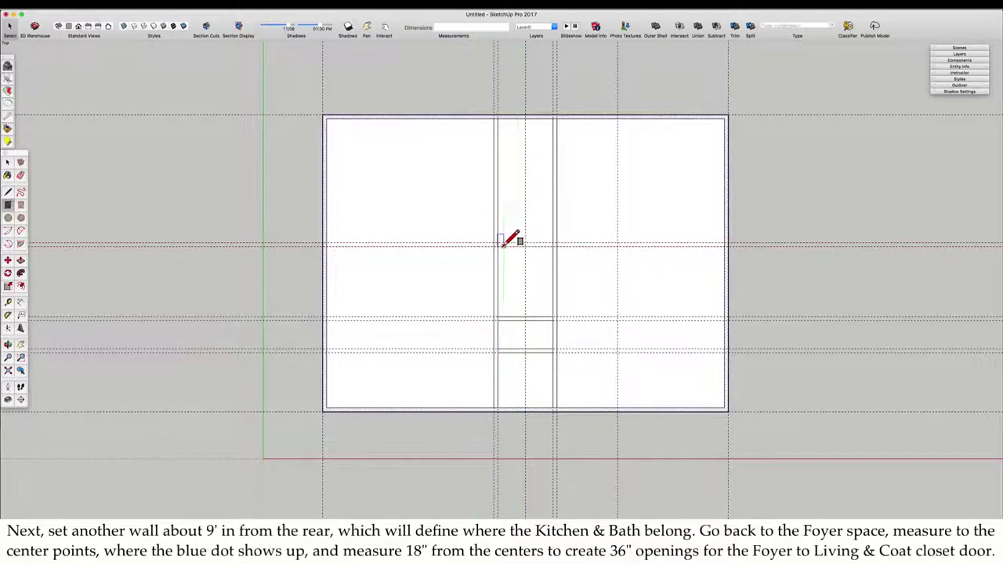
pyautogui.click(498, 247)
pyautogui.click(725, 242)
pyautogui.press('e')
pyautogui.moveTo(548, 227); pyautogui.dragTo(566, 223)
# Step: Place a guide through the midpoint of the foyer's living room wall, with further guides 18" to either side of it
pyautogui.scroll(-2, 576, 207)
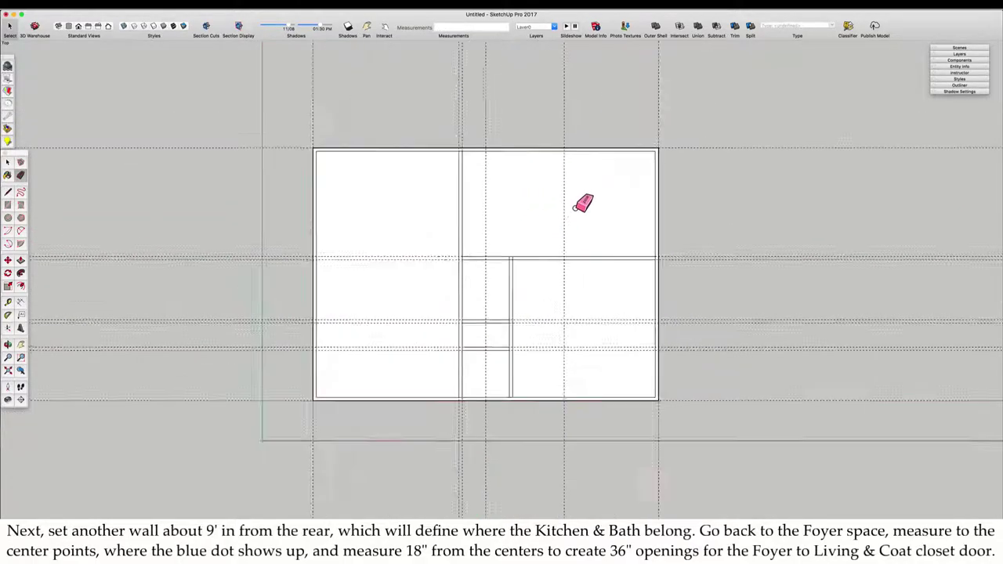
pyautogui.scroll(3, 508, 300)
pyautogui.press('t')
pyautogui.click(443, 381)
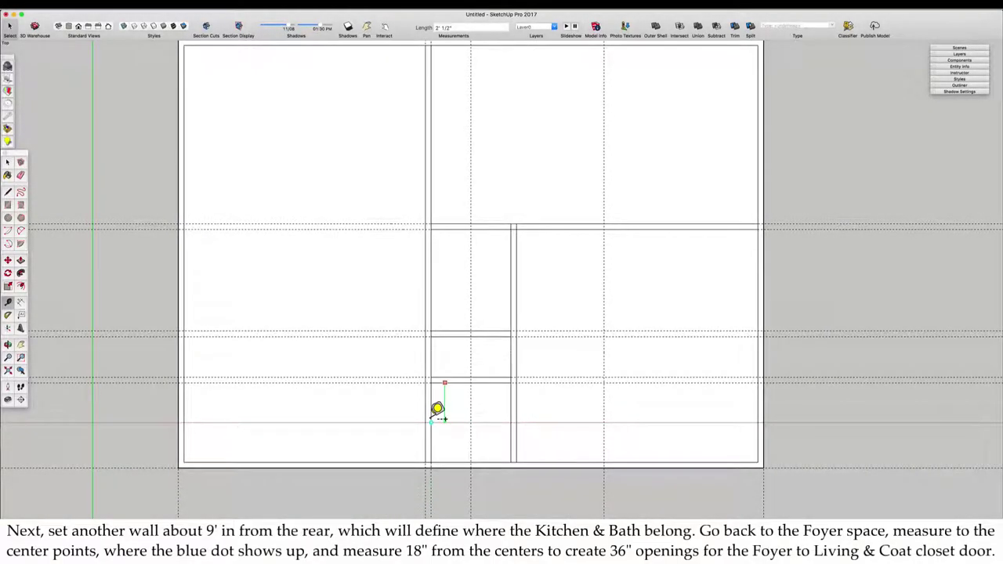
pyautogui.click(431, 422)
pyautogui.click(441, 423)
pyautogui.write('18')
pyautogui.press('Return')
pyautogui.click(441, 422)
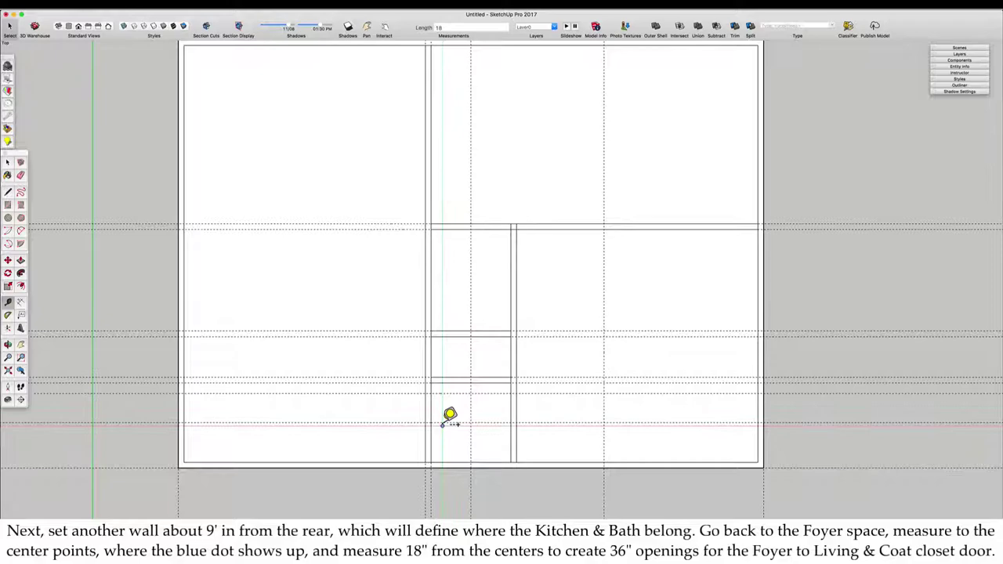
pyautogui.write('18')
pyautogui.press('Return')
# Step: Place guides 18" to either side of the foyer's centre line for the coat closet door opening
pyautogui.click(471, 405)
pyautogui.click(441, 388)
pyautogui.click(471, 405)
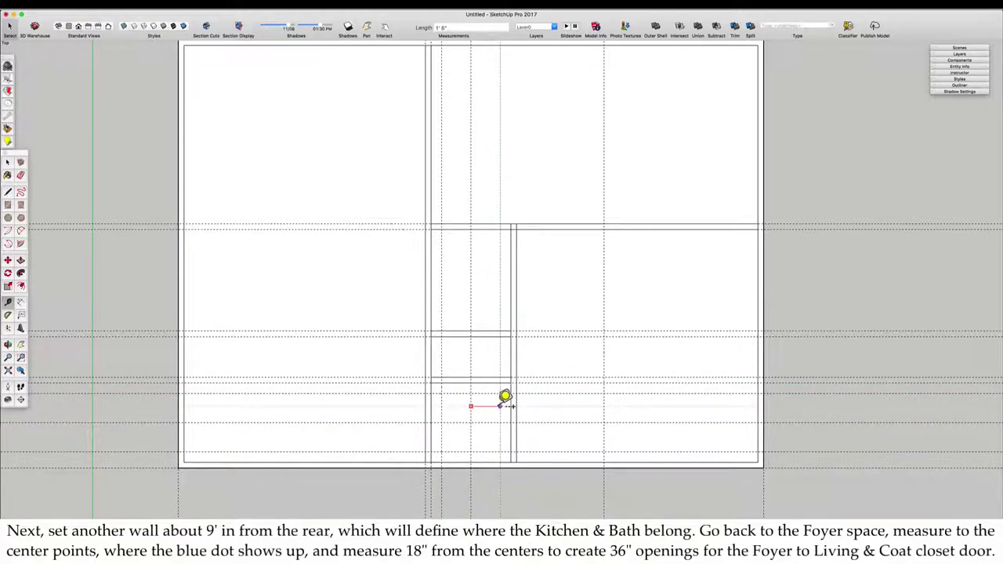
pyautogui.click(500, 405)
# Step: Cut 36" openings from the foyer to the living room and to the coat closet along the guides, and clear all guides
pyautogui.press('r')
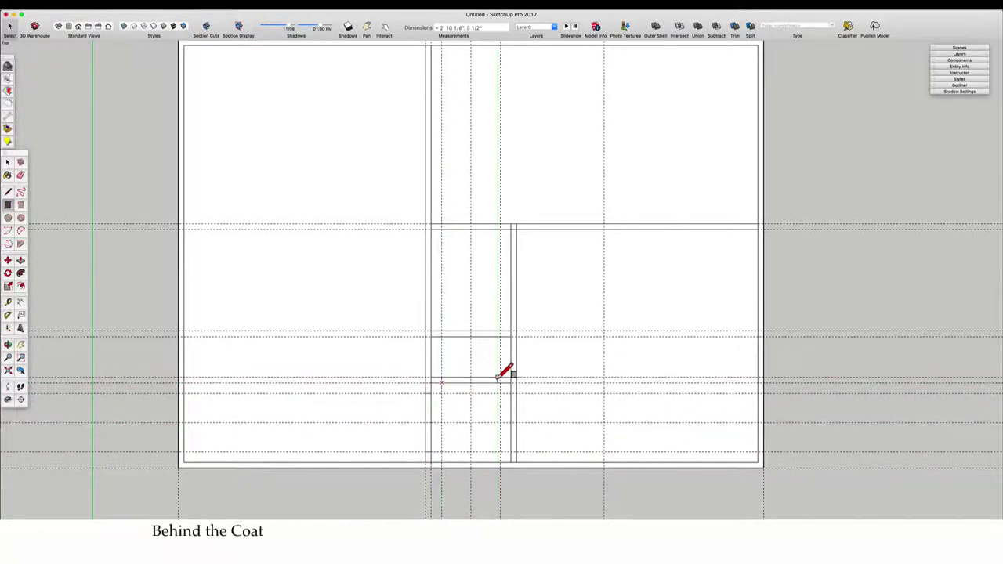
pyautogui.click(431, 393)
pyautogui.click(426, 452)
pyautogui.press('e')
pyautogui.moveTo(437, 427); pyautogui.dragTo(423, 434)
pyautogui.moveTo(464, 388); pyautogui.dragTo(463, 374)
pyautogui.scroll(-5, 462, 374)
pyautogui.scroll(4, 475, 349)
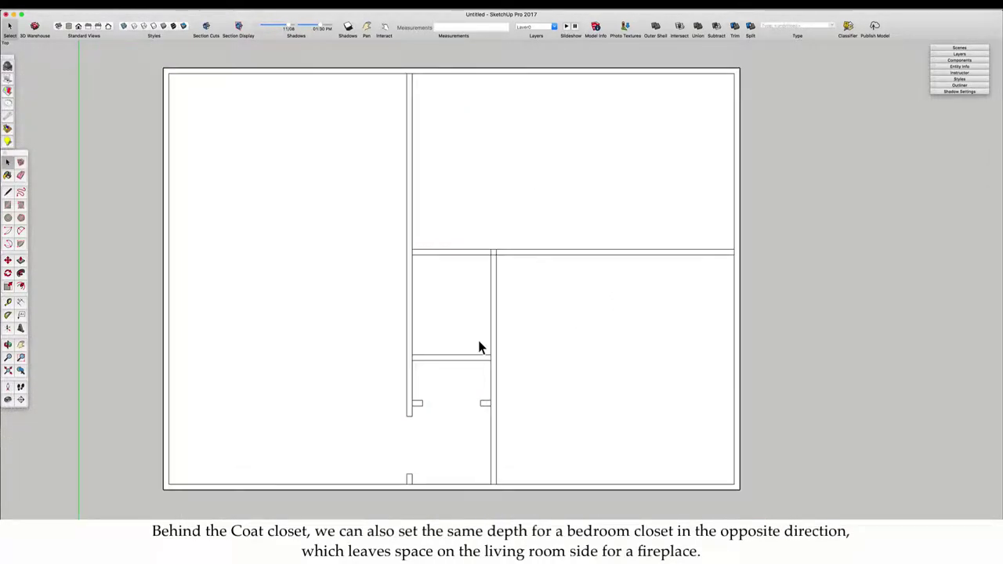
# Step: Behind the coat closet, place a guide 2'1" in from the bedroom partition and another 3.5" beyond it
pyautogui.press('t')
pyautogui.click(491, 317)
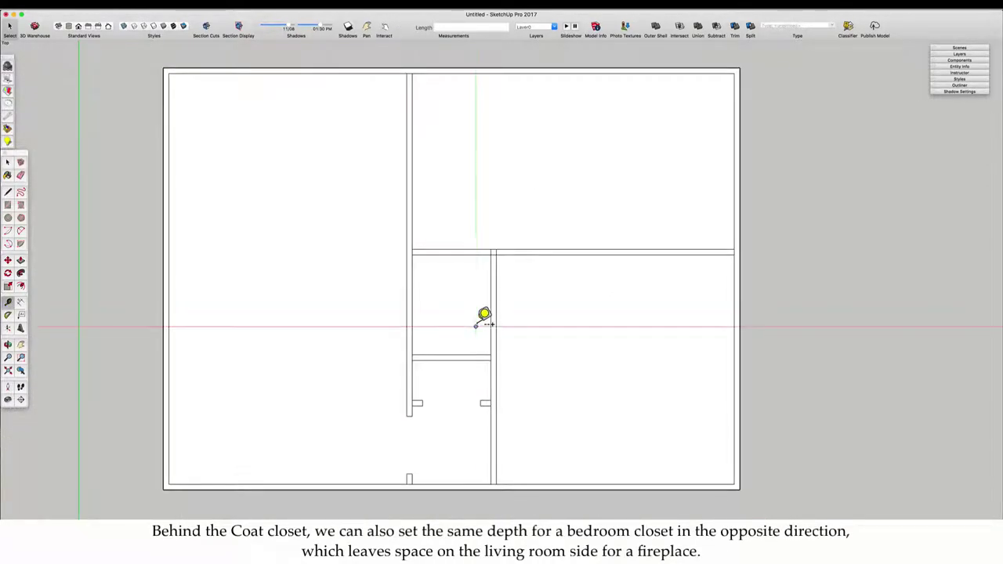
pyautogui.write("2'1")
pyautogui.press('Return')
pyautogui.click(451, 334)
pyautogui.write('3.5')
pyautogui.press('Return')
# Step: Draw the bedroom closet's back wall between the two guides, from the coat closet wall to the kitchen and bath wall
pyautogui.press('r')
pyautogui.click(445, 355)
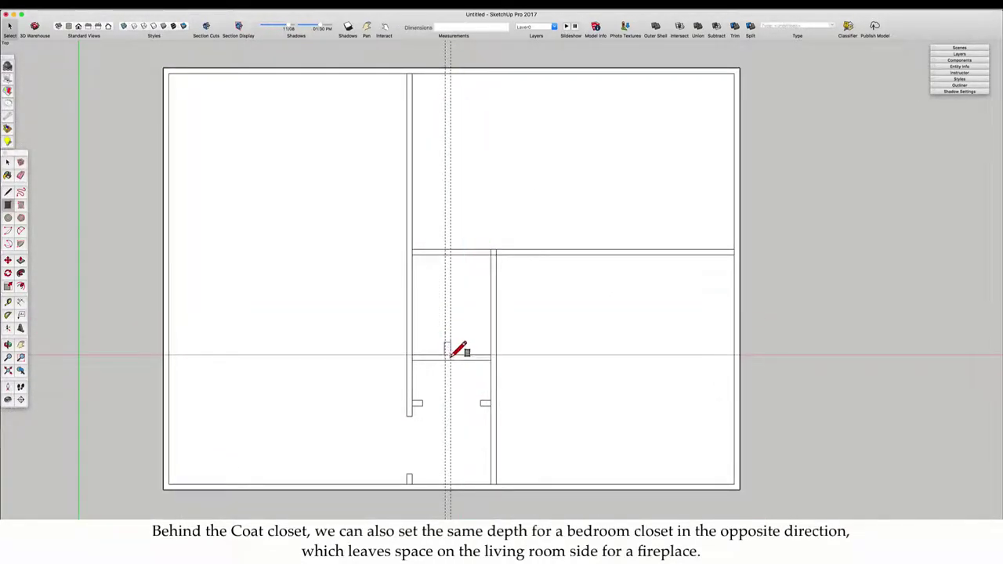
pyautogui.click(451, 253)
# Step: Move the inner edge of the right exterior wall's rear section 2" inward to thicken the bath wall
pyautogui.press('space')
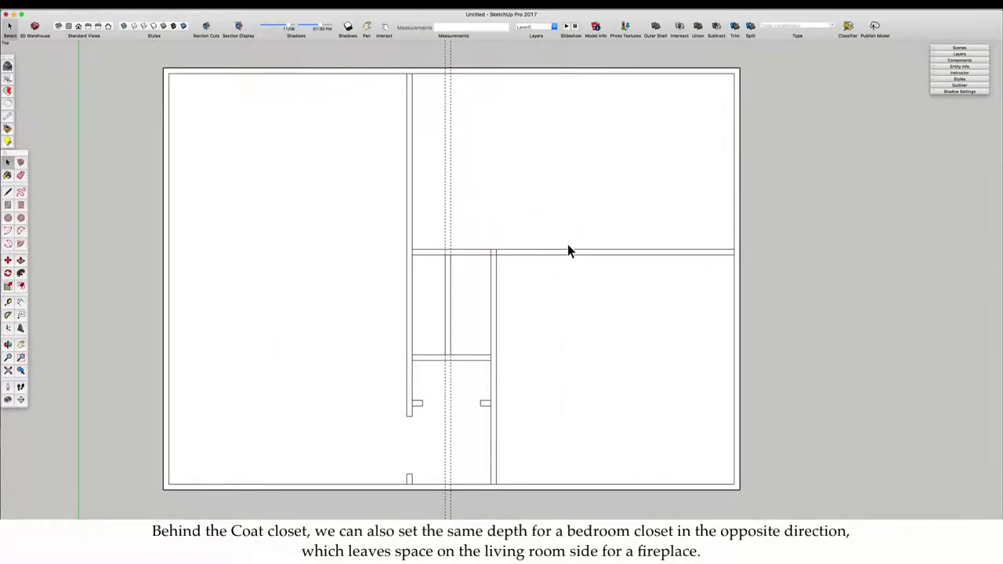
pyautogui.click(735, 219)
pyautogui.click(735, 219)
pyautogui.press('m')
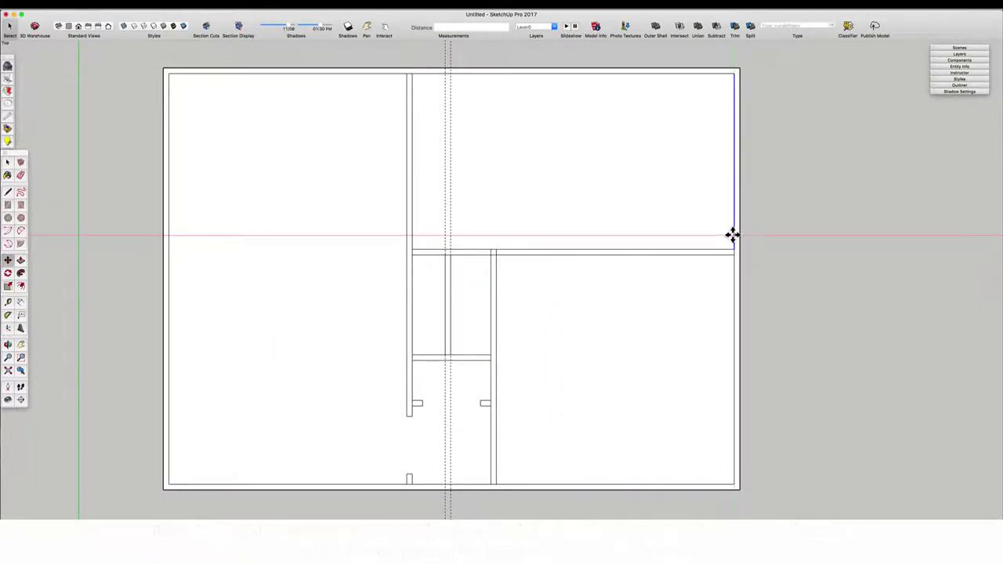
pyautogui.click(735, 235)
pyautogui.write('2')
pyautogui.press('Return')
# Step: Place a guide 61" in from the thickened exterior wall for the bath's width
pyautogui.press('t')
pyautogui.click(732, 226)
pyautogui.write('61')
pyautogui.press('Return')
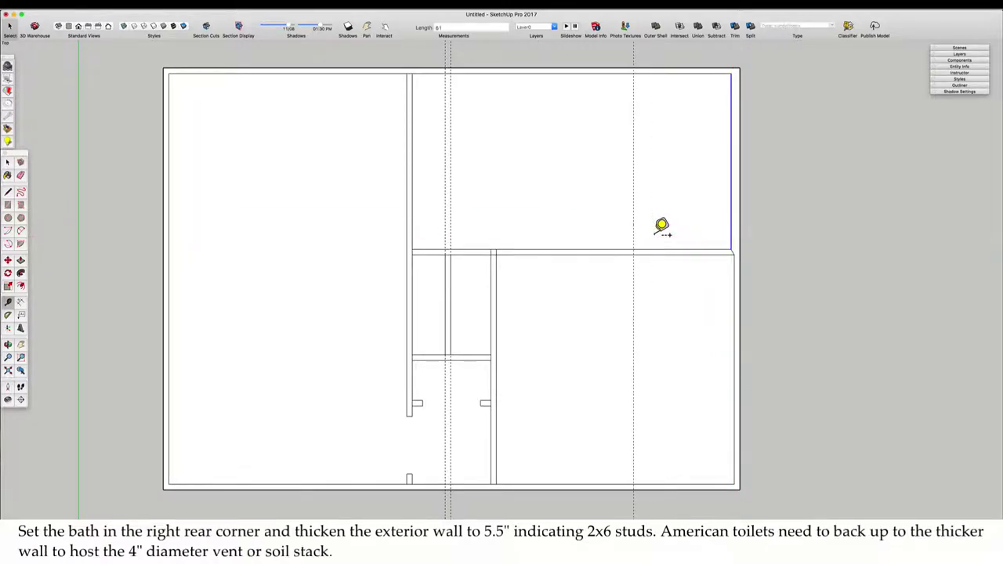
# Step: Place a guide 3.5" beyond the bath's width guide, then two more 37" and another 3.5" farther toward the kitchen for the laundry
pyautogui.click(633, 225)
pyautogui.write('3.5')
pyautogui.press('Return')
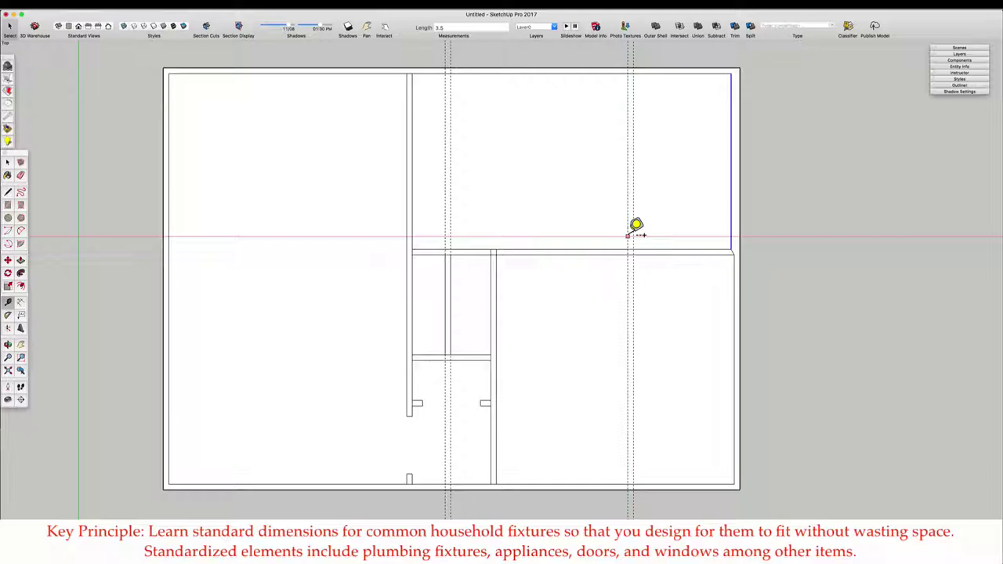
pyautogui.click(630, 235)
pyautogui.click(568, 236)
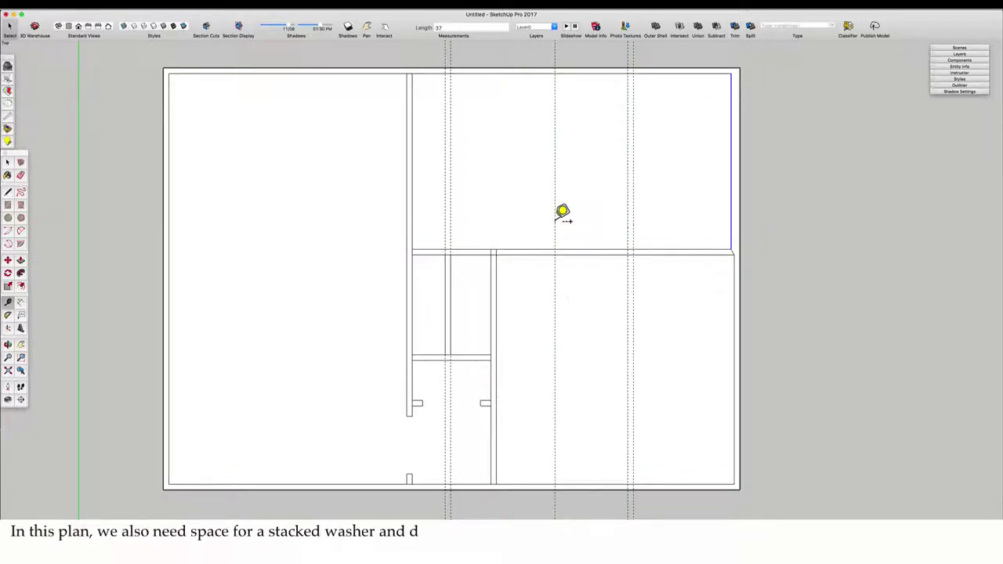
# Step: Draw the 3.5" partitions on both sides of the laundry, from the bath and kitchen wall to the rear exterior wall
pyautogui.press('r')
pyautogui.click(568, 249)
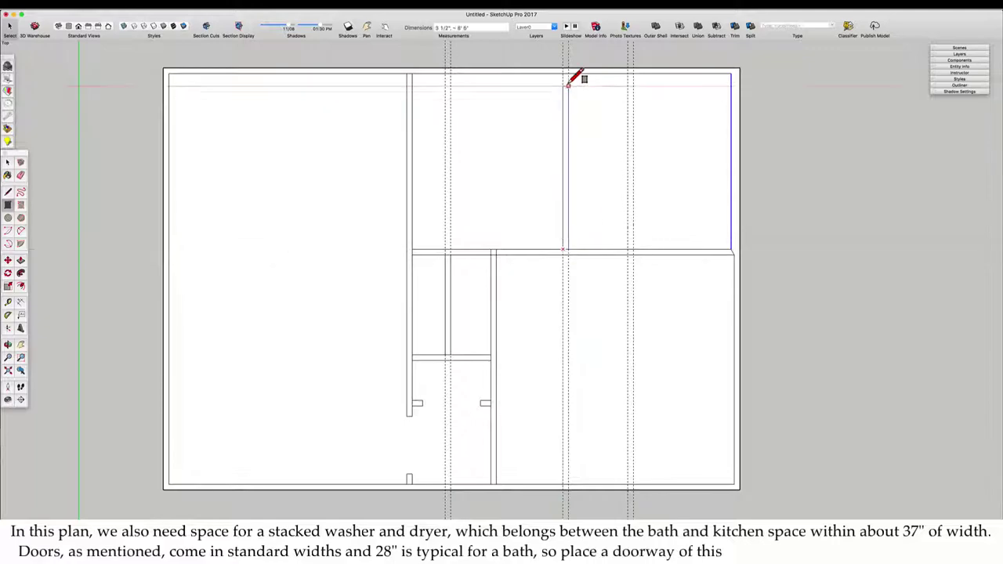
pyautogui.click(563, 74)
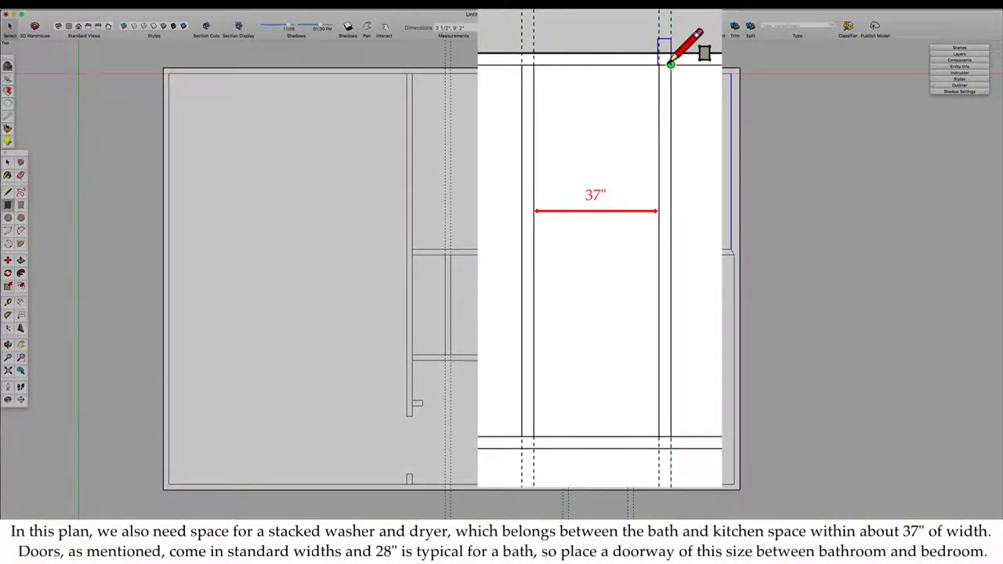
# Step: Place a guide 4" inside the bath from the laundry partition and another 28" beyond it for the bath doorway
pyautogui.write('t')
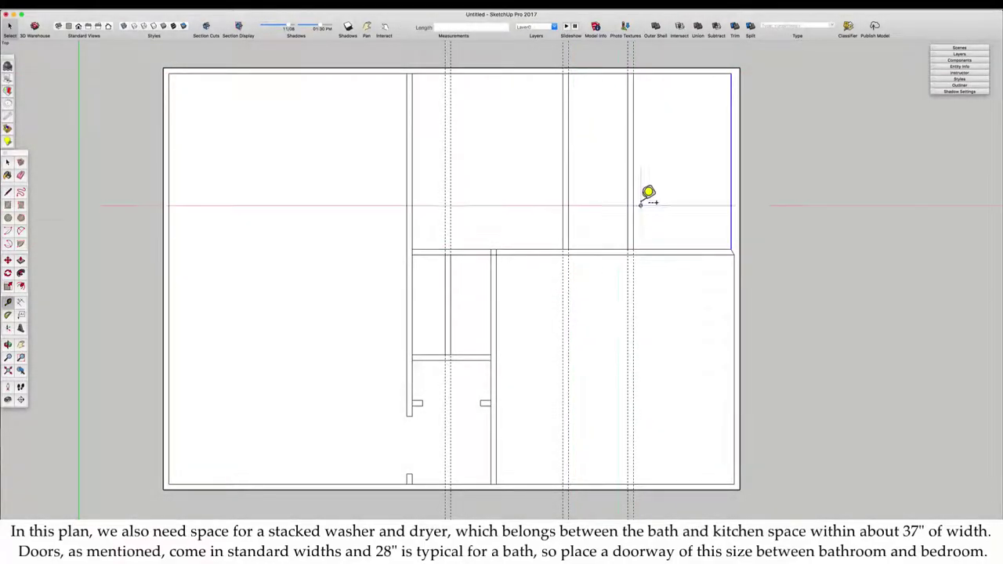
pyautogui.write('4')
pyautogui.press('Return')
pyautogui.click(640, 232)
pyautogui.write('28')
pyautogui.press('Return')
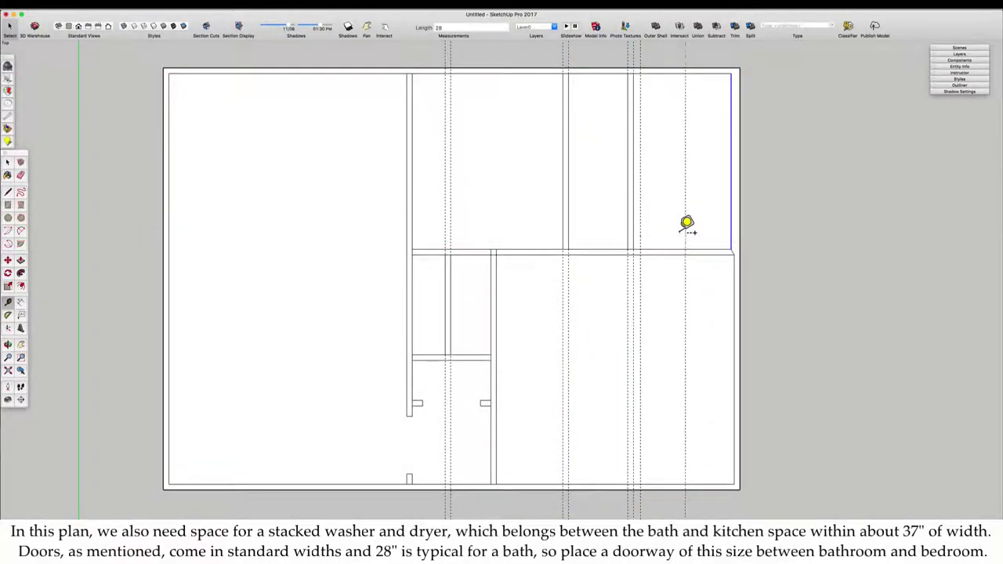
# Step: Cut the 28" doorway out of the wall between bath and bedroom, between the two guides
pyautogui.press('r')
pyautogui.click(634, 243)
pyautogui.click(641, 255)
pyautogui.click(641, 255)
pyautogui.click(686, 250)
pyautogui.press('e')
pyautogui.moveTo(666, 258); pyautogui.dragTo(662, 246)
# Step: Cut a 32" bedroom doorway in the partition beside the entry, starting 4.5" in from the front exterior wall
pyautogui.press('t')
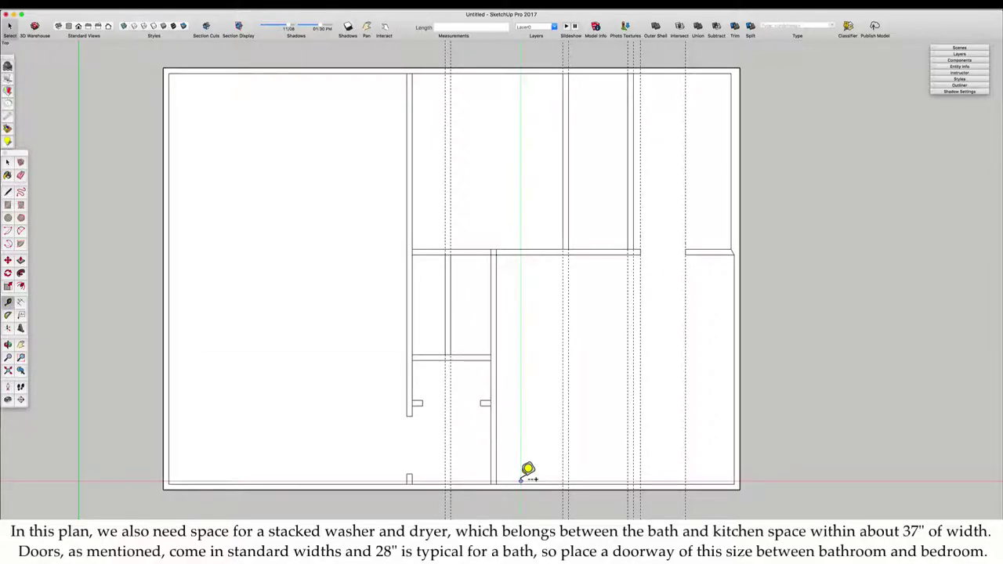
pyautogui.click(521, 479)
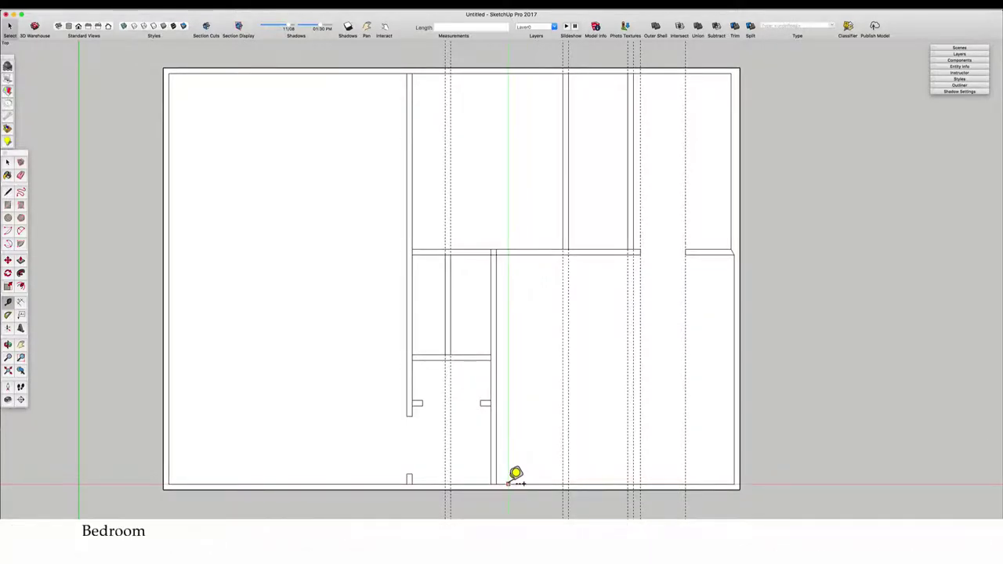
pyautogui.write('4.5')
pyautogui.press('Return')
pyautogui.click(511, 478)
pyautogui.write('32')
pyautogui.press('Return')
pyautogui.press('r')
pyautogui.click(492, 478)
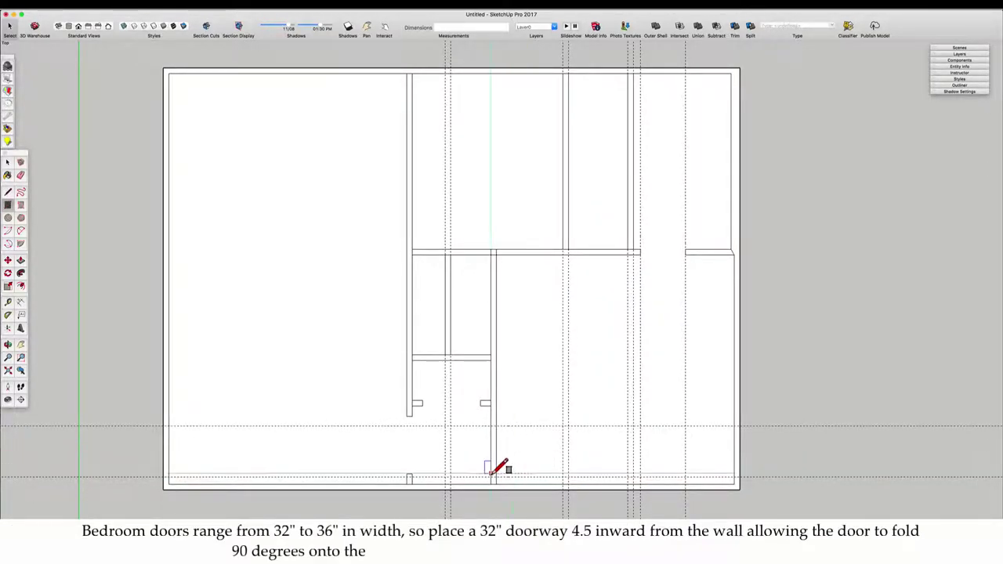
pyautogui.press('space')
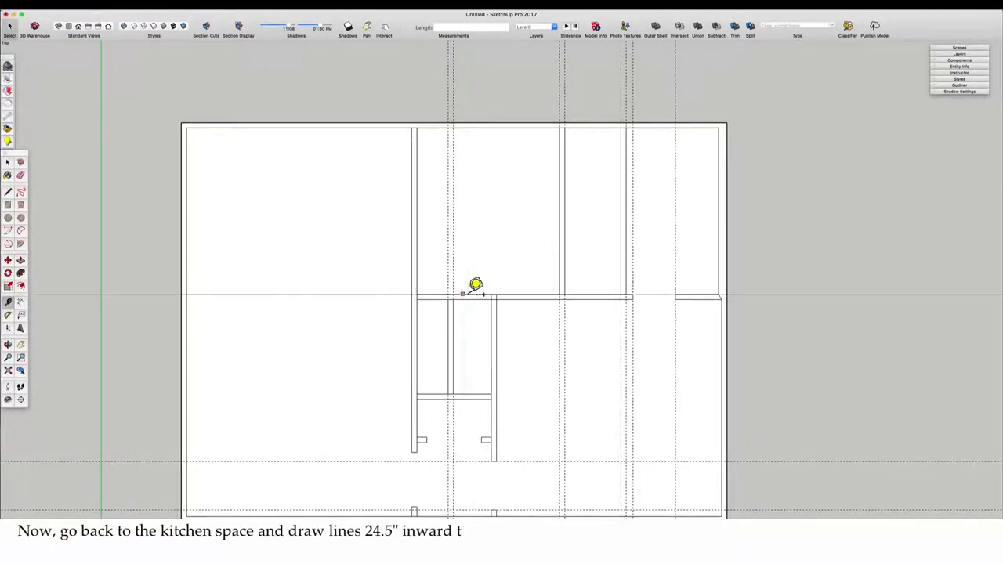
# Step: Place guides 24.5" inward from the kitchen's front partition and from the rear exterior wall for the base cabinets
pyautogui.click(468, 295)
pyautogui.click(487, 257)
pyautogui.click(513, 128)
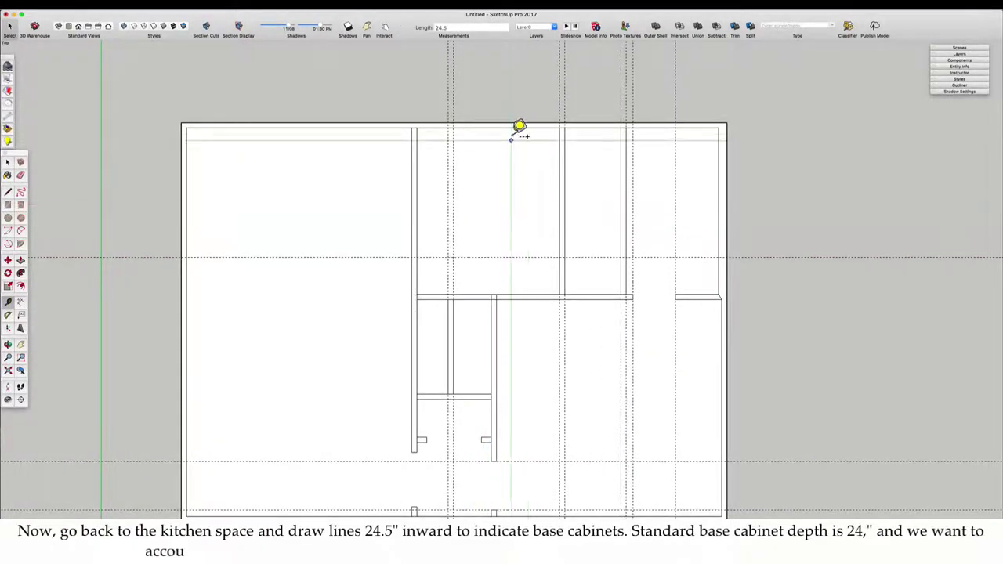
pyautogui.click(513, 165)
# Step: Draw the base cabinet fronts along the guides, the rear one running through to the bath partition and the other across the kitchen
pyautogui.press('l')
pyautogui.click(418, 165)
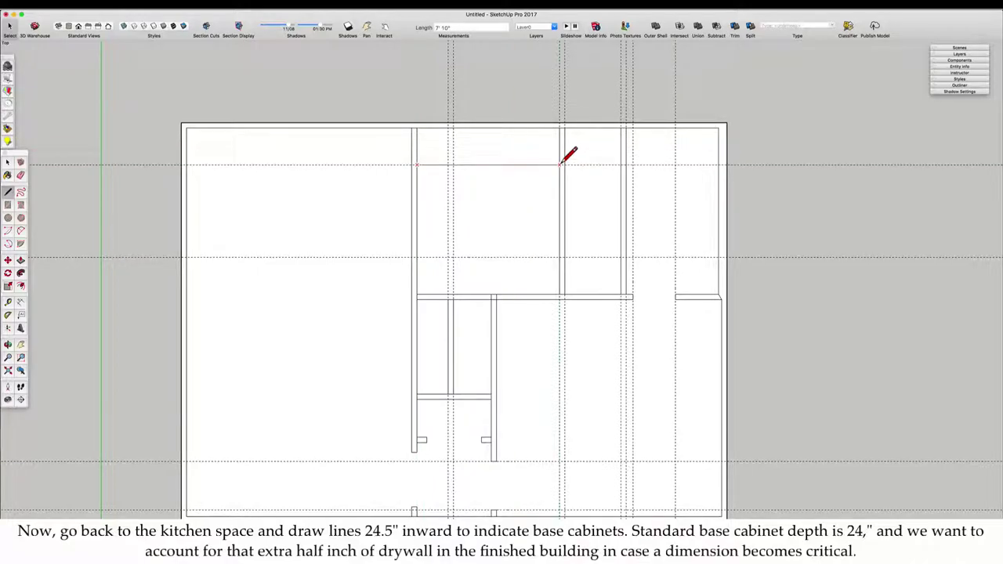
pyautogui.click(621, 164)
pyautogui.click(418, 257)
pyautogui.click(559, 257)
pyautogui.press('space')
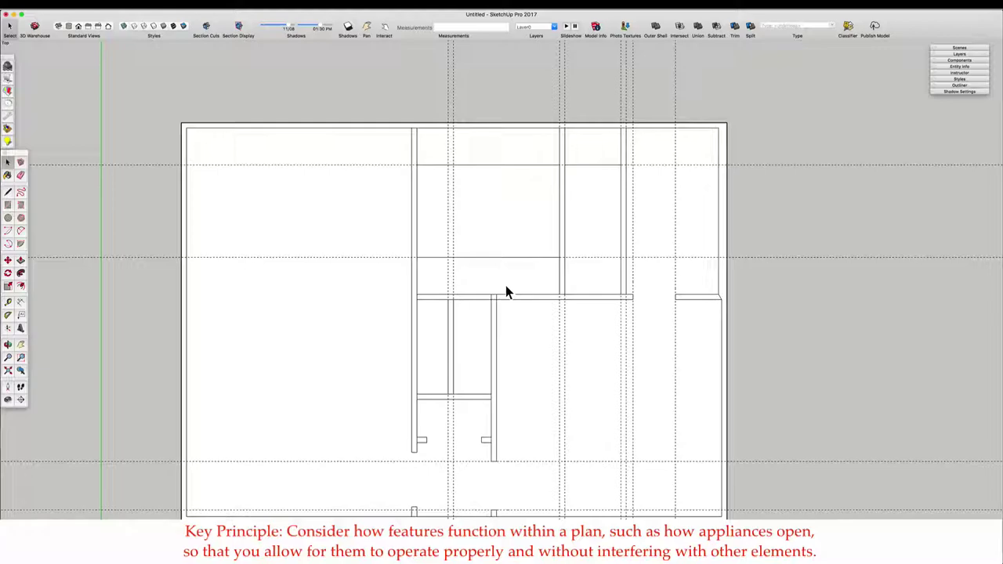
# Step: Place a center guide midway between the two base cabinet lines and guides 18" on either side of it
pyautogui.press('t')
pyautogui.click(426, 164)
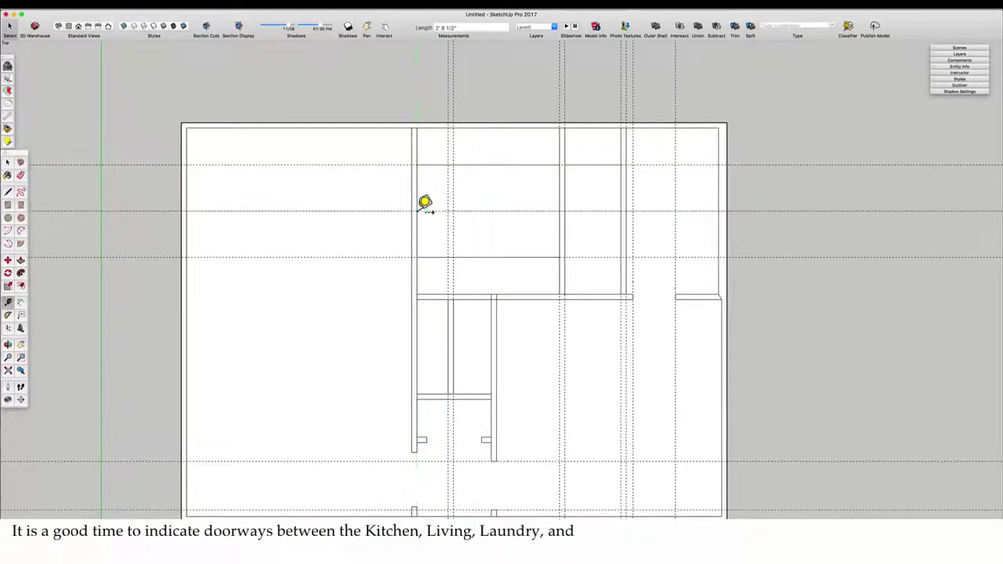
pyautogui.click(429, 210)
pyautogui.write('18')
pyautogui.press('Return')
pyautogui.click(428, 211)
pyautogui.write('18')
pyautogui.press('Return')
# Step: Cut 36" doorways through the living room, laundry and bath partitions between the outer guides
pyautogui.press('r')
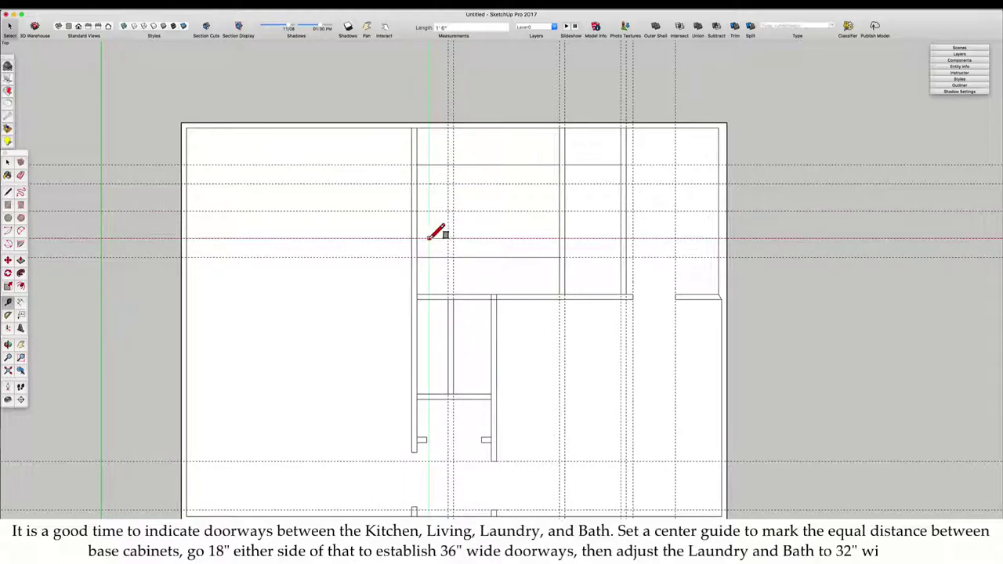
pyautogui.click(560, 184)
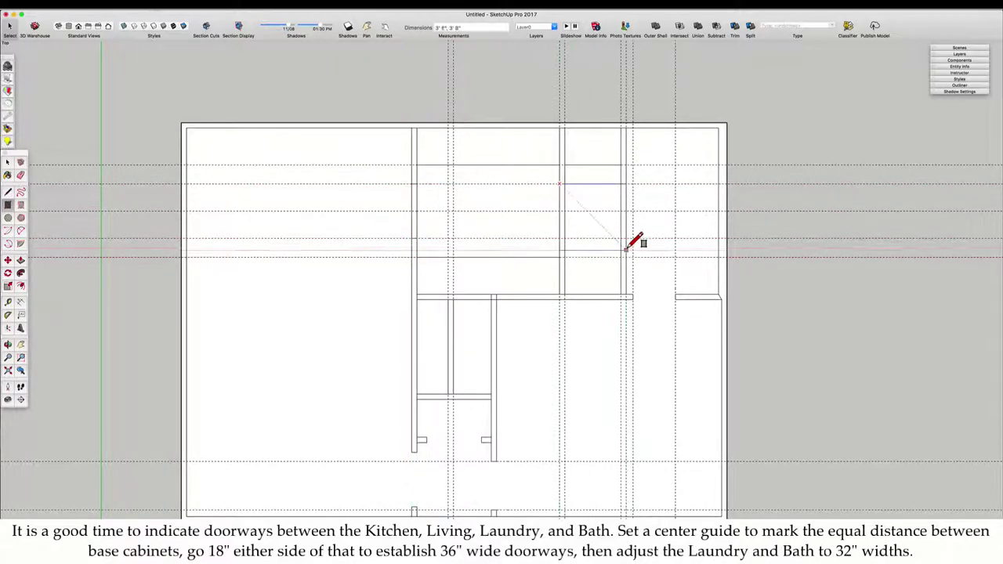
pyautogui.click(626, 238)
pyautogui.press('e')
pyautogui.moveTo(426, 232); pyautogui.dragTo(409, 222)
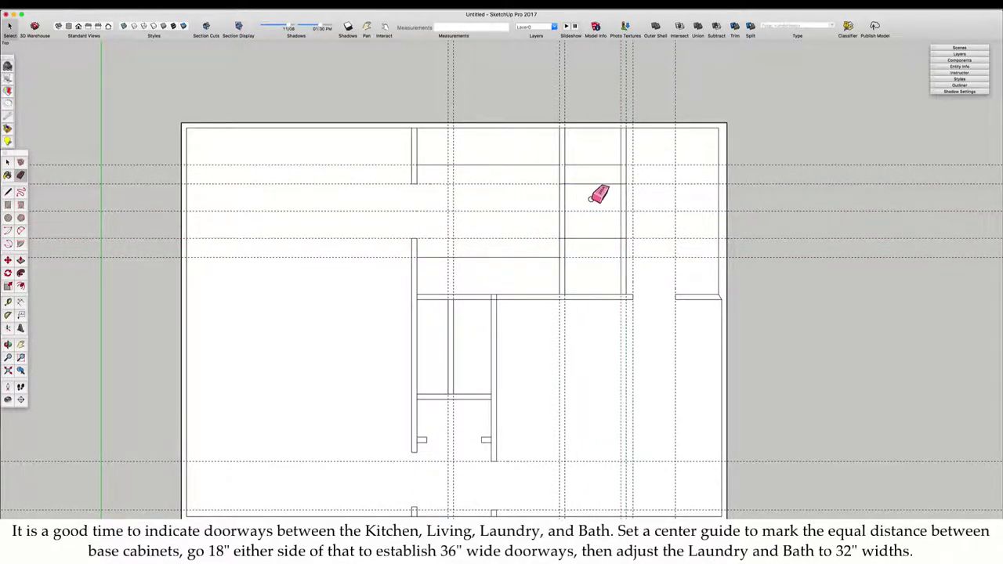
pyautogui.moveTo(591, 197)
pyautogui.mouseDown()
pyautogui.moveTo(561, 221)
pyautogui.moveTo(624, 227)
pyautogui.moveTo(575, 276)
pyautogui.mouseUp()
# Step: Move the rear jambs of the laundry and bath doorways 3" toward the doorway center
pyautogui.press('space')
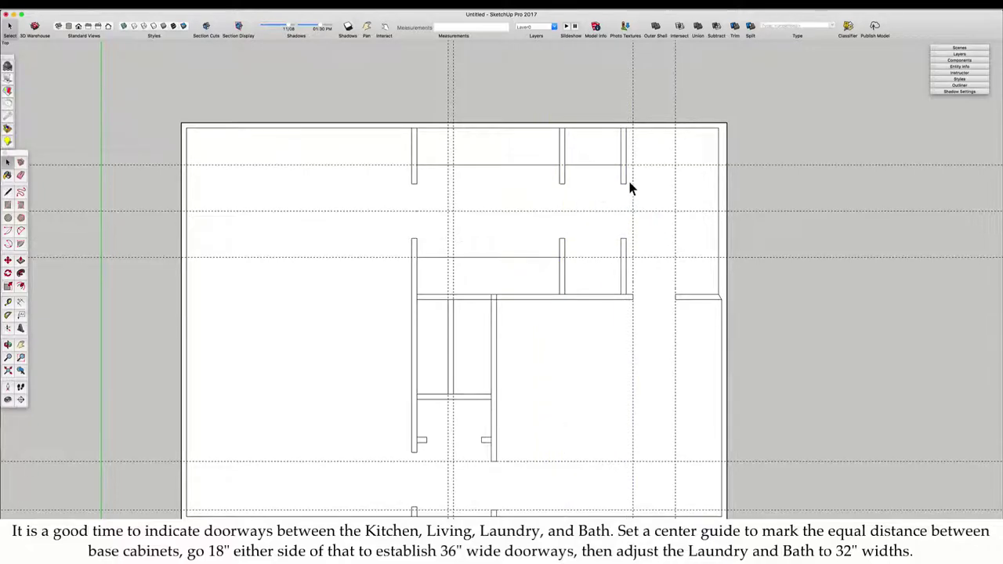
pyautogui.scroll(2, 632, 182)
pyautogui.moveTo(526, 179); pyautogui.dragTo(632, 201)
pyautogui.press('m')
pyautogui.click(624, 186)
pyautogui.write('3')
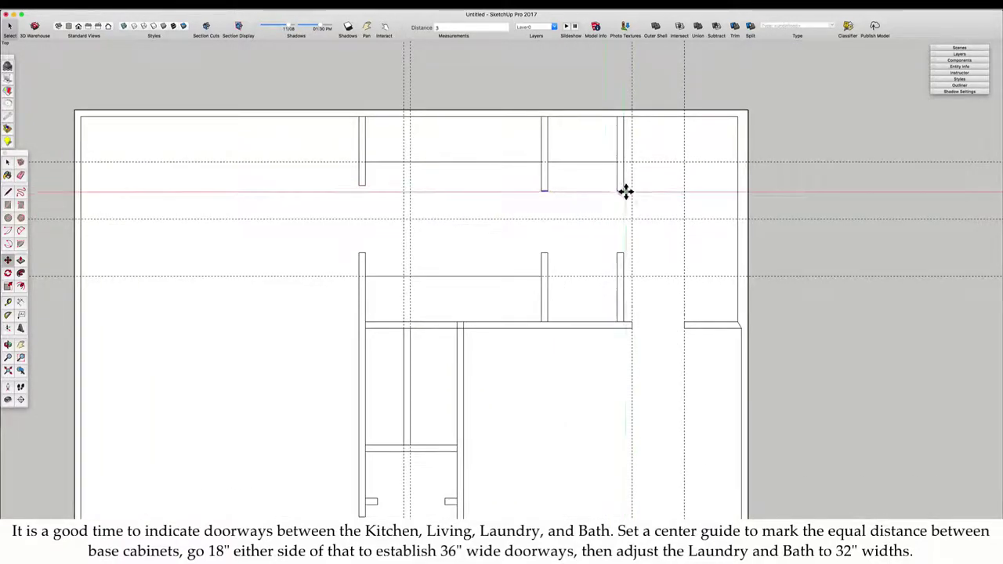
# Step: Move the front jambs of the laundry and bath doorways 3" toward the doorway center
pyautogui.press('space')
pyautogui.moveTo(515, 245); pyautogui.dragTo(627, 259)
pyautogui.press('m')
pyautogui.click(625, 252)
pyautogui.write('3')
pyautogui.press('Return')
pyautogui.press('space')
# Step: Save the model as NewportExample.skp
pyautogui.scroll(-2, 674, 263)
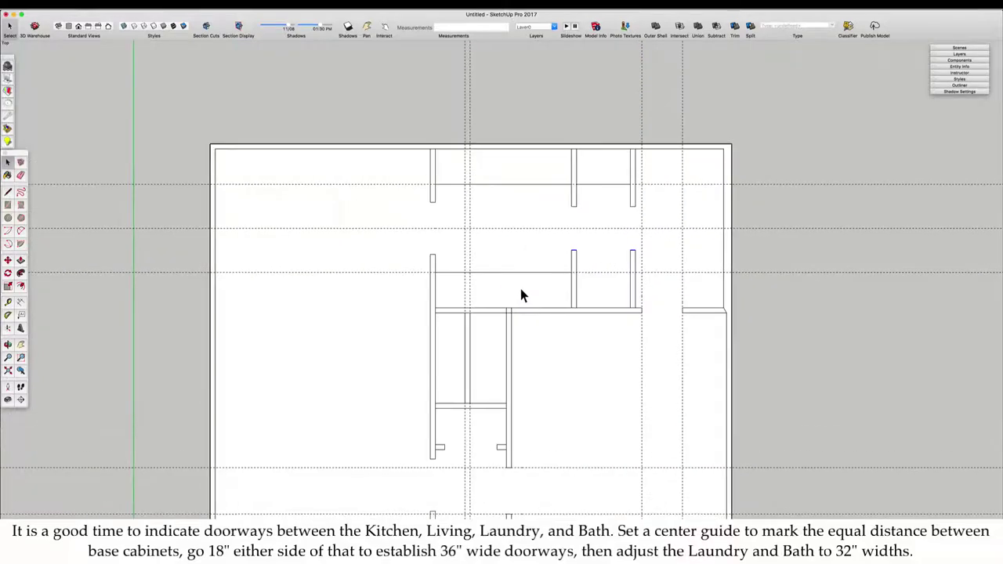
pyautogui.scroll(-2, 499, 305)
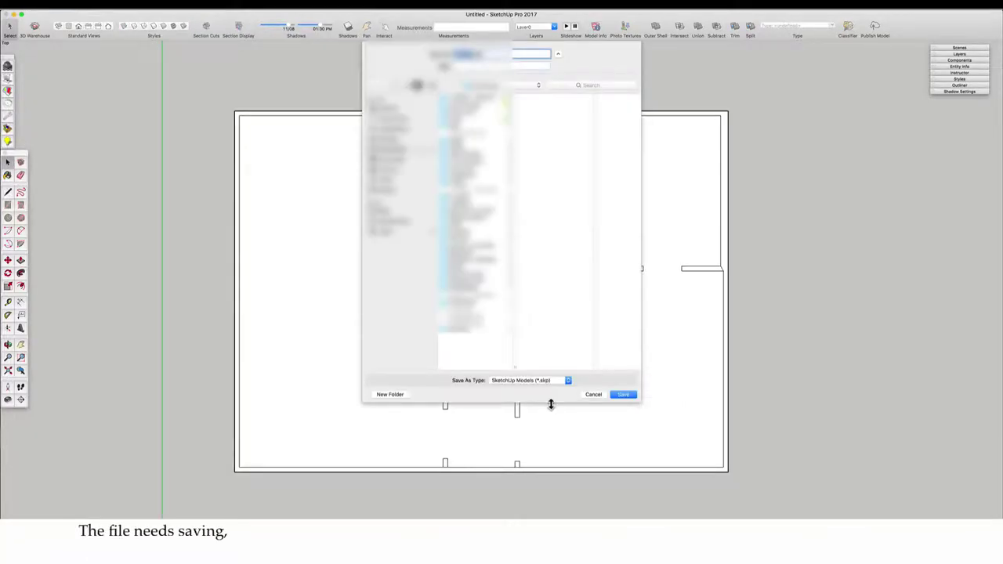
pyautogui.click(625, 396)
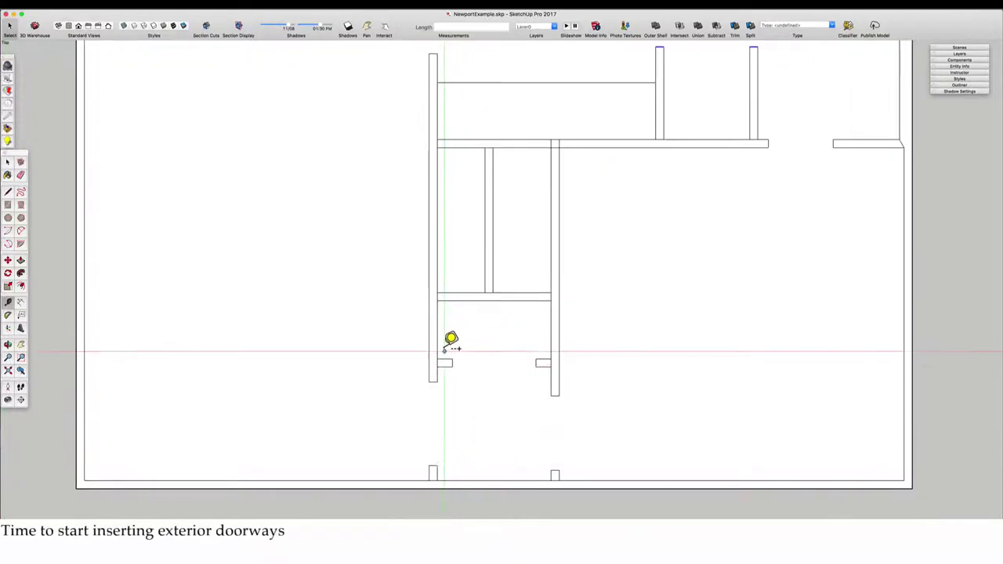
# Step: Cut a 36" front door opening in the front exterior wall, aligned with the jambs of the coat closet doorway
pyautogui.doubleClick(452, 363)
pyautogui.doubleClick(536, 363)
pyautogui.press('r')
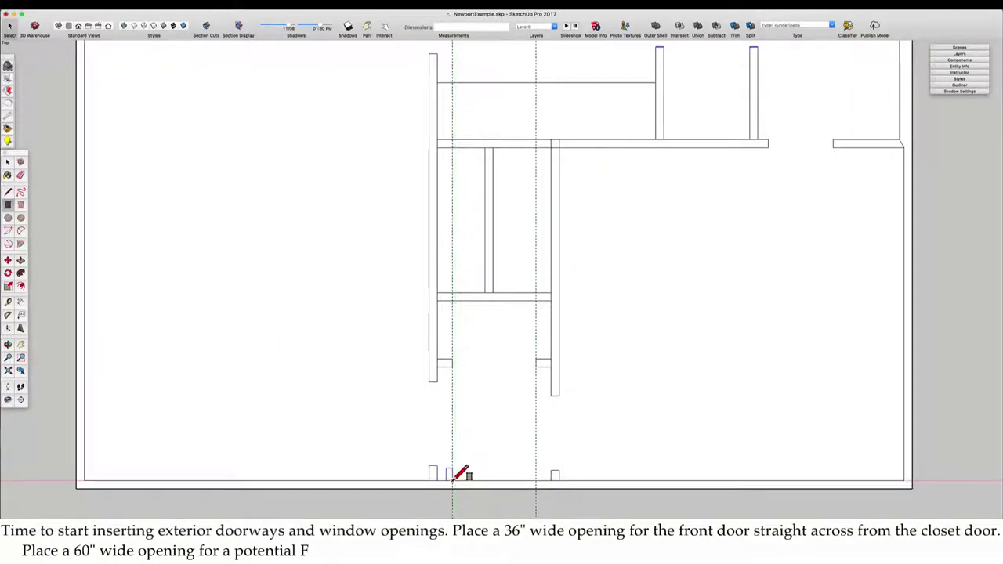
pyautogui.click(452, 481)
pyautogui.click(536, 489)
pyautogui.press('e')
pyautogui.moveTo(489, 490); pyautogui.dragTo(485, 474)
# Step: Place a guide at the center of the living room's front wall and guides 18" on either side of it
pyautogui.scroll(-3, 484, 472)
pyautogui.press('t')
pyautogui.click(258, 416)
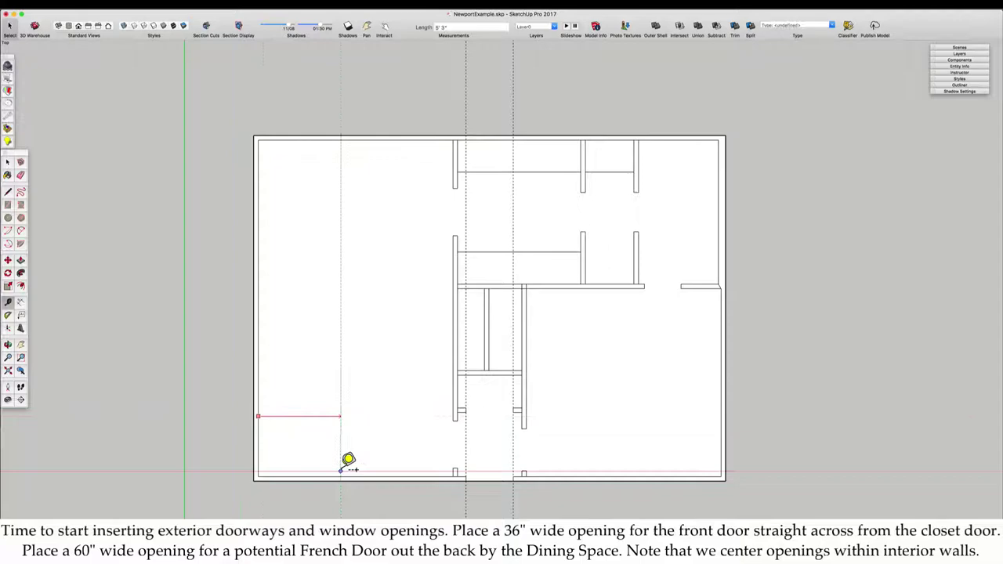
pyautogui.click(356, 476)
pyautogui.click(356, 405)
pyautogui.write('18')
pyautogui.press('Return')
pyautogui.click(356, 406)
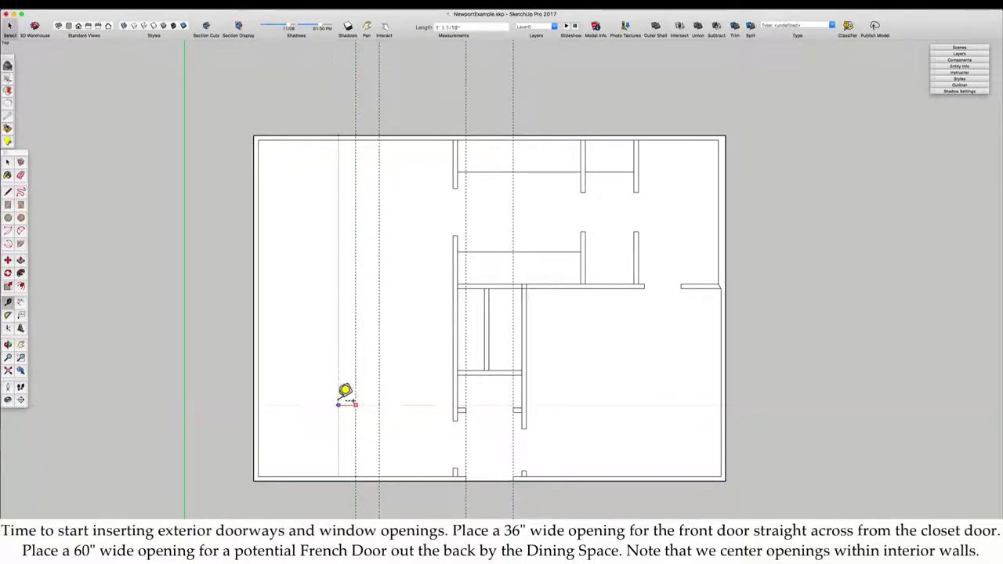
pyautogui.write('18')
pyautogui.press('Return')
# Step: Add a guide 12" outside each of the 18" guides to mark a 60" French door opening
pyautogui.scroll(-2, 338, 405)
pyautogui.scroll(2, 351, 271)
pyautogui.scroll(3, 351, 234)
pyautogui.click(308, 236)
pyautogui.write('12')
pyautogui.press('Return')
pyautogui.click(394, 248)
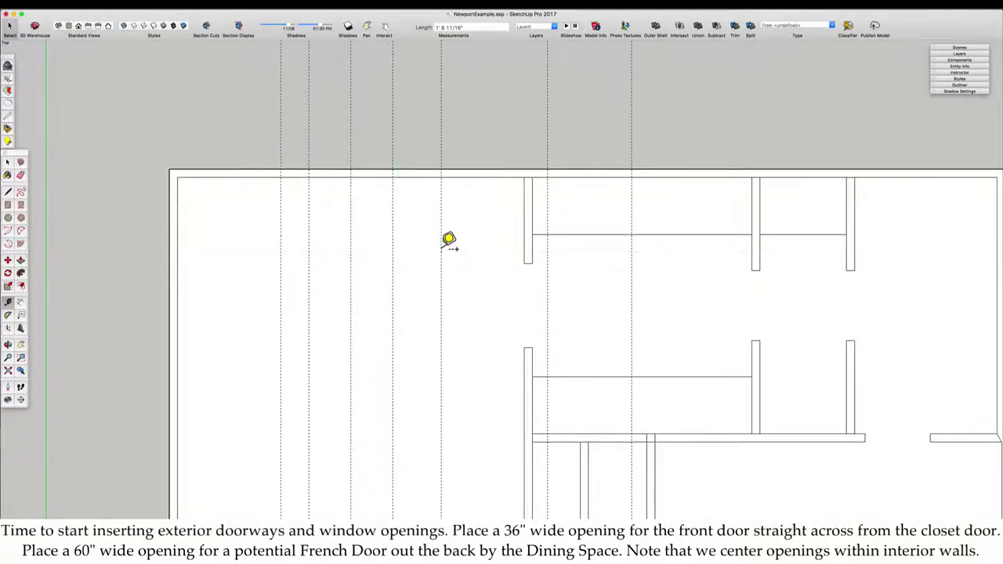
pyautogui.press('Escape')
pyautogui.click(420, 223)
# Step: Cut the 60" French door opening out of the rear exterior wall between the outermost guides
pyautogui.press('r')
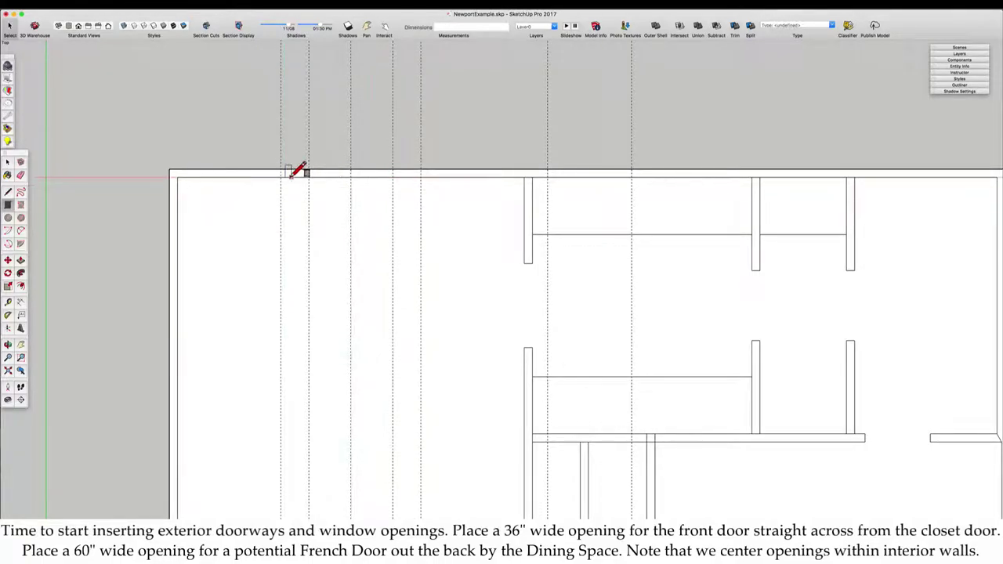
pyautogui.click(281, 176)
pyautogui.scroll(-2, 345, 176)
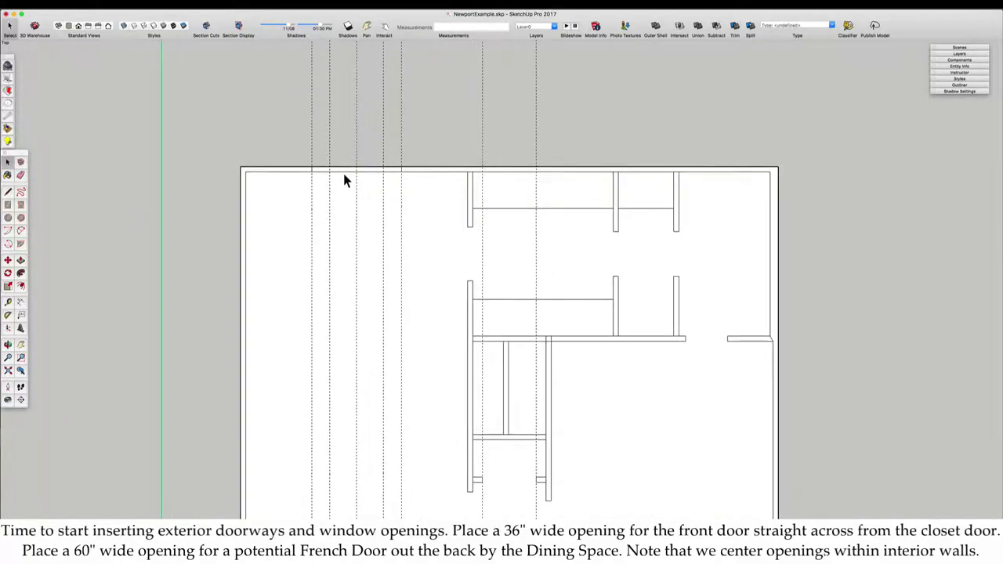
pyautogui.press('e')
pyautogui.click(343, 173)
# Step: Draw a 36" window in the living room's front exterior wall between the inner guides
pyautogui.scroll(-3, 343, 179)
pyautogui.scroll(2, 368, 235)
pyautogui.press('r')
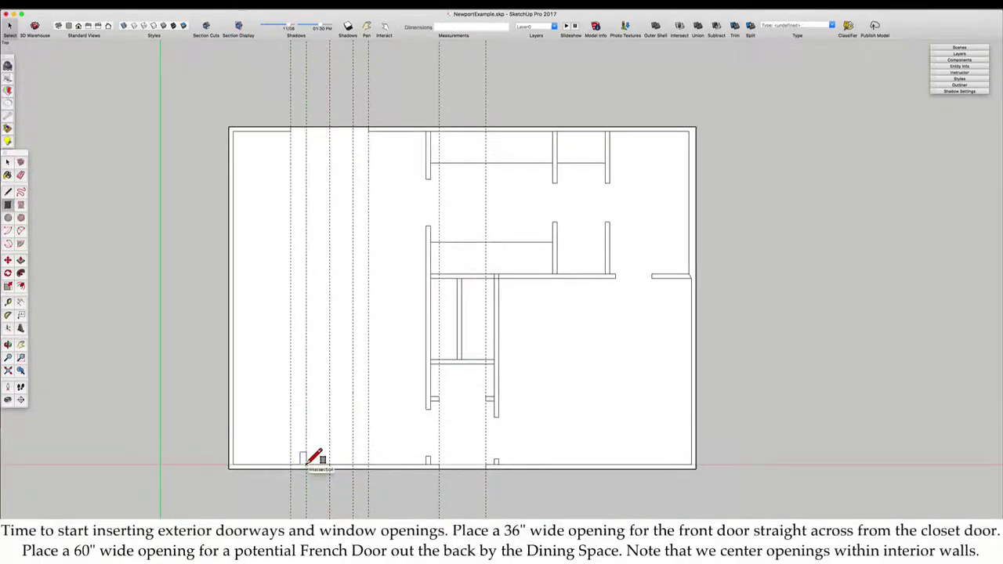
pyautogui.click(307, 465)
pyautogui.click(353, 468)
pyautogui.press('space')
# Step: Place a guide at the center of the bedroom's front wall and one on each side to mark a 36" window
pyautogui.scroll(3, 660, 447)
pyautogui.press('t')
pyautogui.click(409, 391)
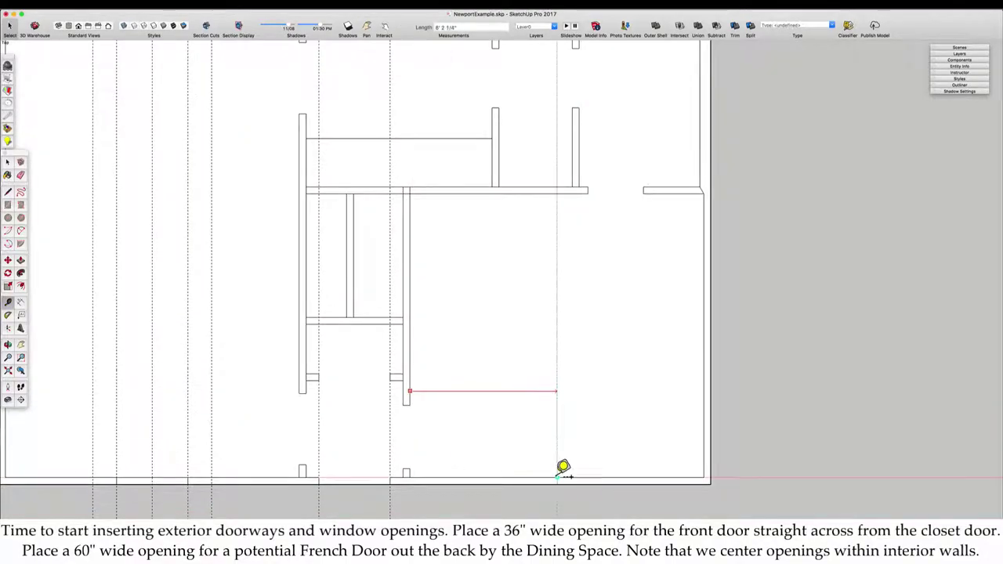
pyautogui.click(557, 478)
pyautogui.click(557, 451)
pyautogui.write('30')
pyautogui.press('Return')
pyautogui.click(558, 445)
pyautogui.write('30')
pyautogui.press('Return')
# Step: Draw the 36" window in the bedroom's front exterior wall between the outer guides
pyautogui.press('r')
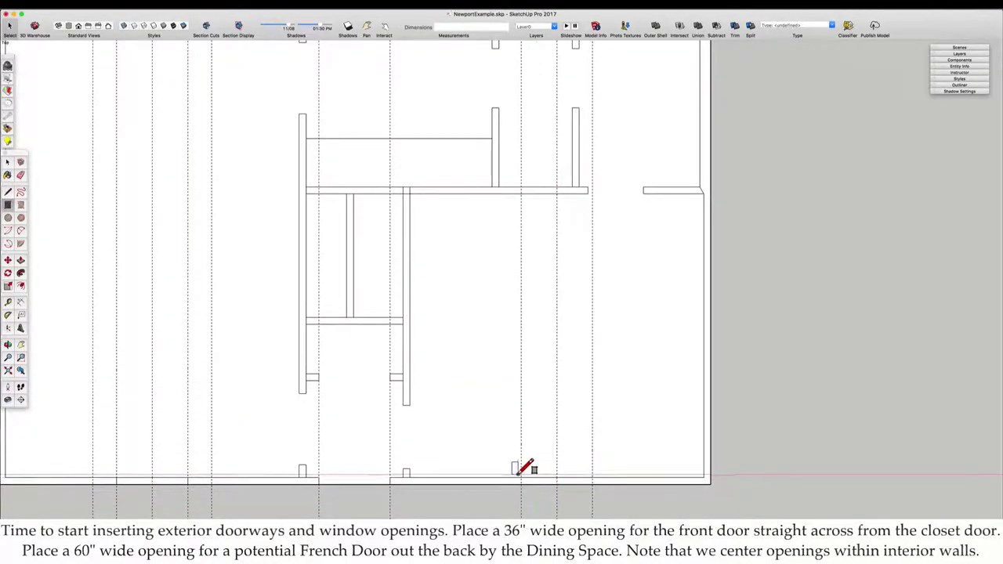
pyautogui.click(521, 477)
pyautogui.click(592, 484)
pyautogui.scroll(-3, 594, 480)
pyautogui.press('space')
pyautogui.scroll(3, 288, 398)
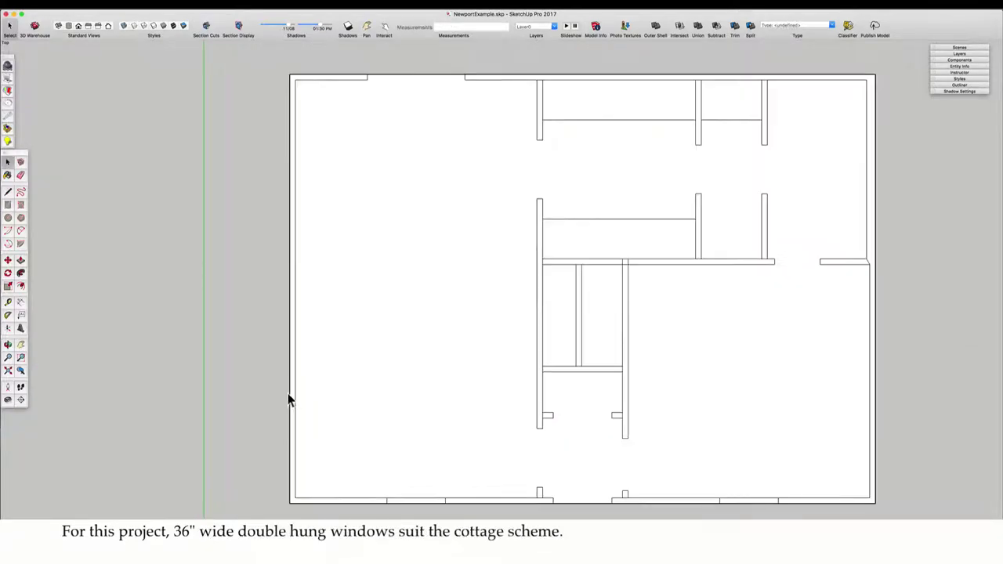
# Step: Place guides 6' in from the front and rear building corners for the living room's side window centers
pyautogui.press('t')
pyautogui.scroll(-1, 298, 404)
pyautogui.scroll(1, 316, 401)
pyautogui.click(328, 518)
pyautogui.write("6'")
pyautogui.press('Return')
pyautogui.scroll(-2, 343, 478)
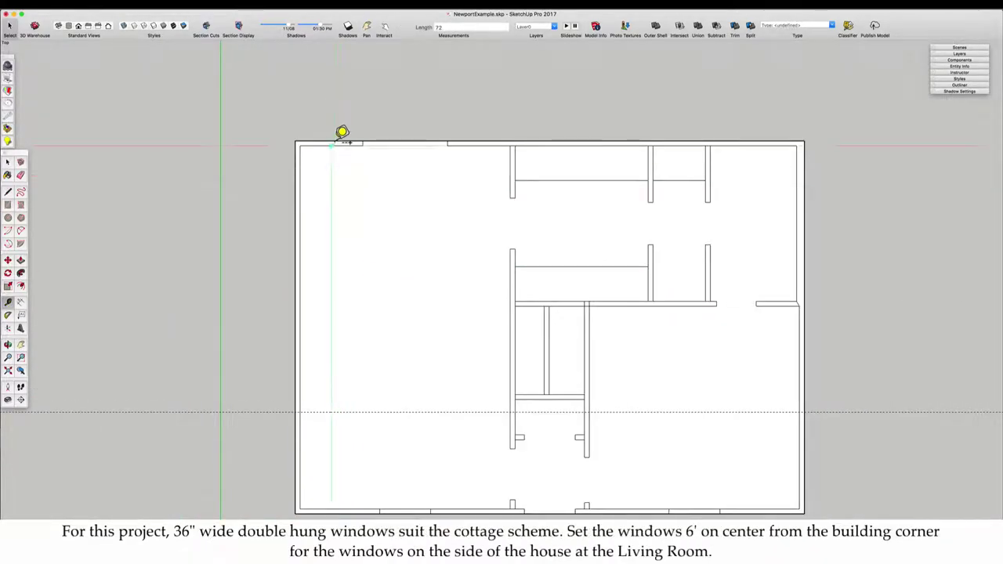
pyautogui.click(336, 141)
pyautogui.write("6'")
pyautogui.press('Return')
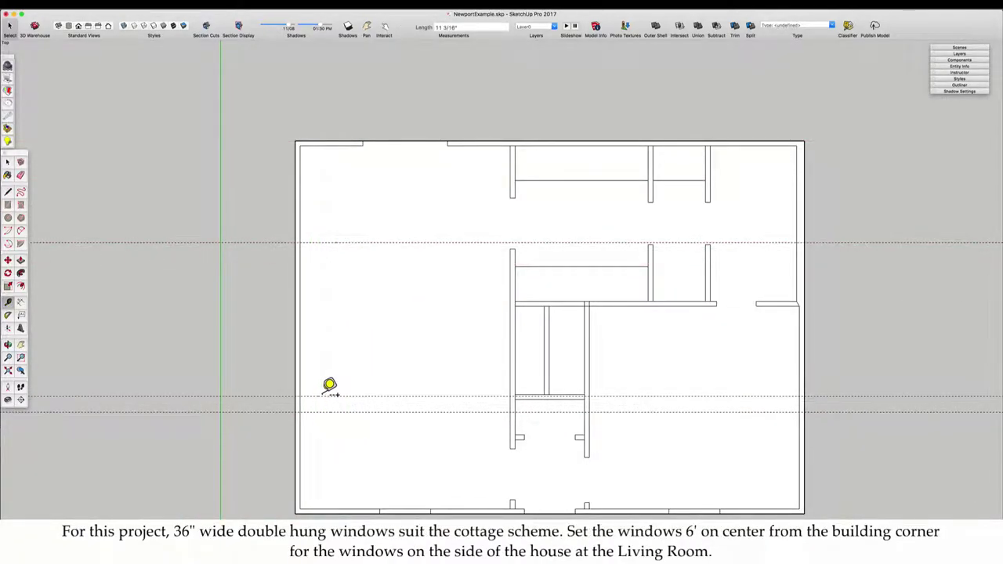
# Step: Place guides 18" on each side of the living room side wall's front window center and draw the 36" window between them
pyautogui.write('18')
pyautogui.press('Return')
pyautogui.click(321, 412)
pyautogui.write('18')
pyautogui.press('Return')
pyautogui.press('r')
pyautogui.click(300, 438)
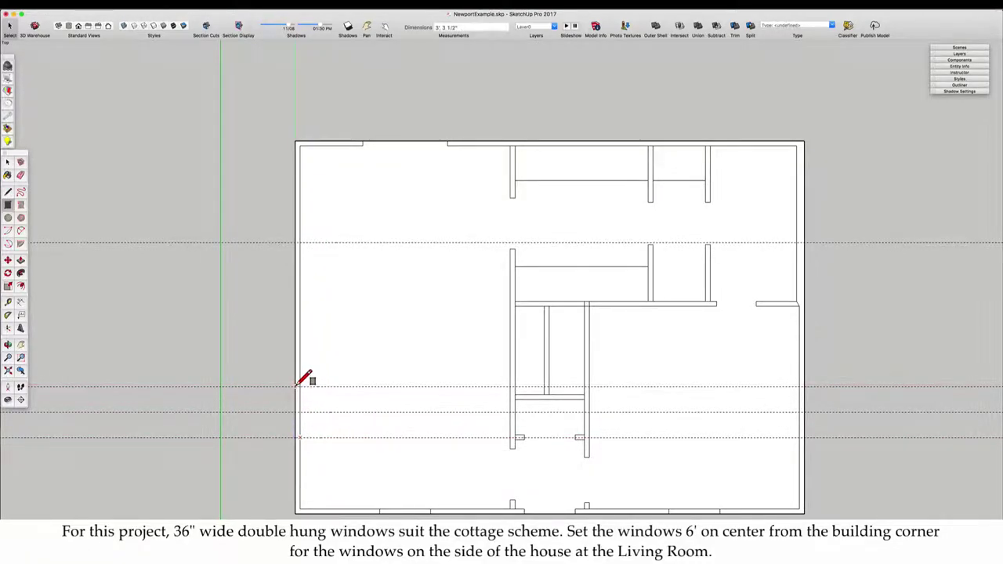
# Step: Copy the 36" window along the living room's side wall to center it on the rear guide
pyautogui.press('m')
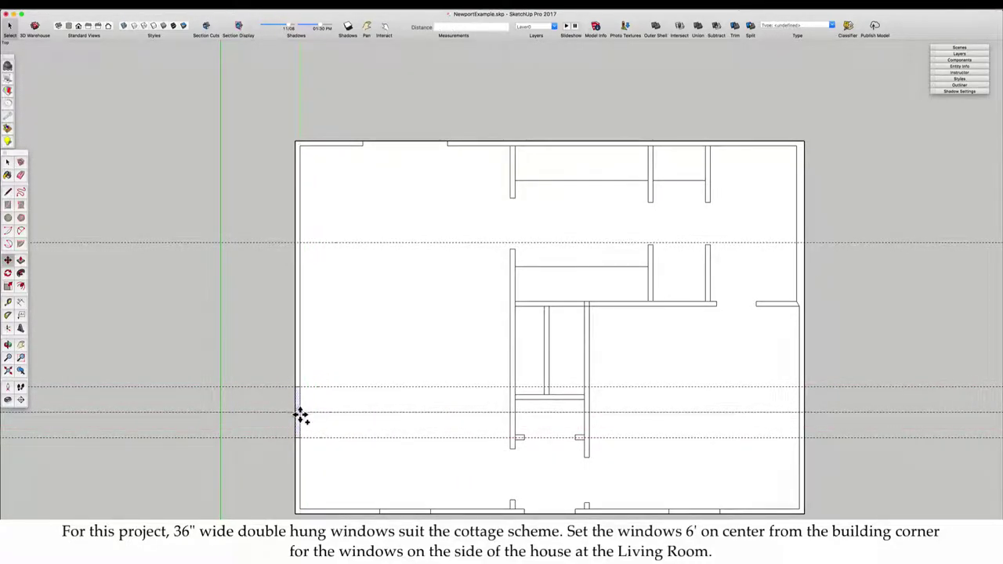
pyautogui.press('space')
pyautogui.scroll(-1, 314, 259)
pyautogui.click(364, 287)
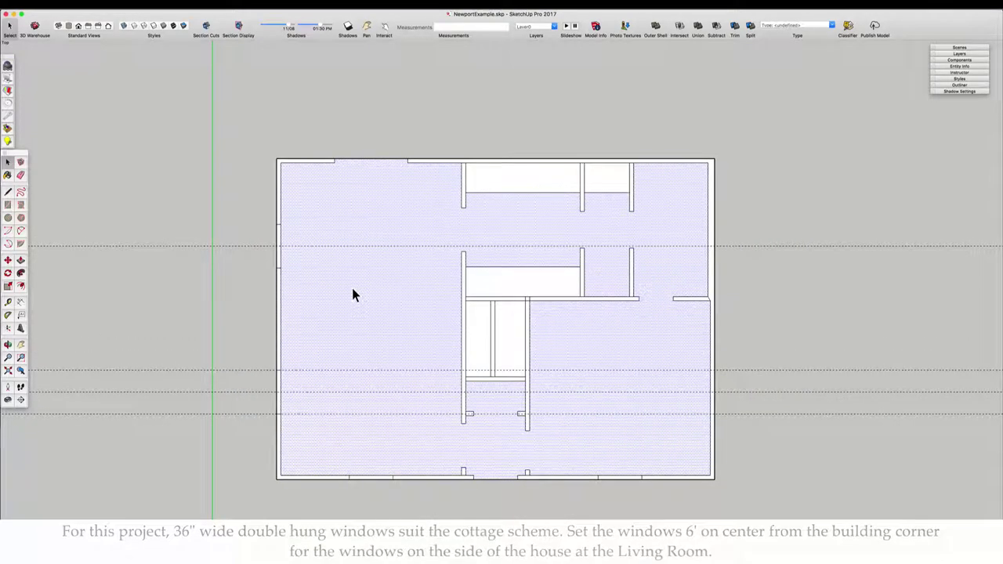
# Step: Place a guide 4.5" forward of the bathroom wall and another 36" beyond it for the bedroom's side window
pyautogui.scroll(2, 682, 335)
pyautogui.press('t')
pyautogui.click(692, 287)
pyautogui.write('4')
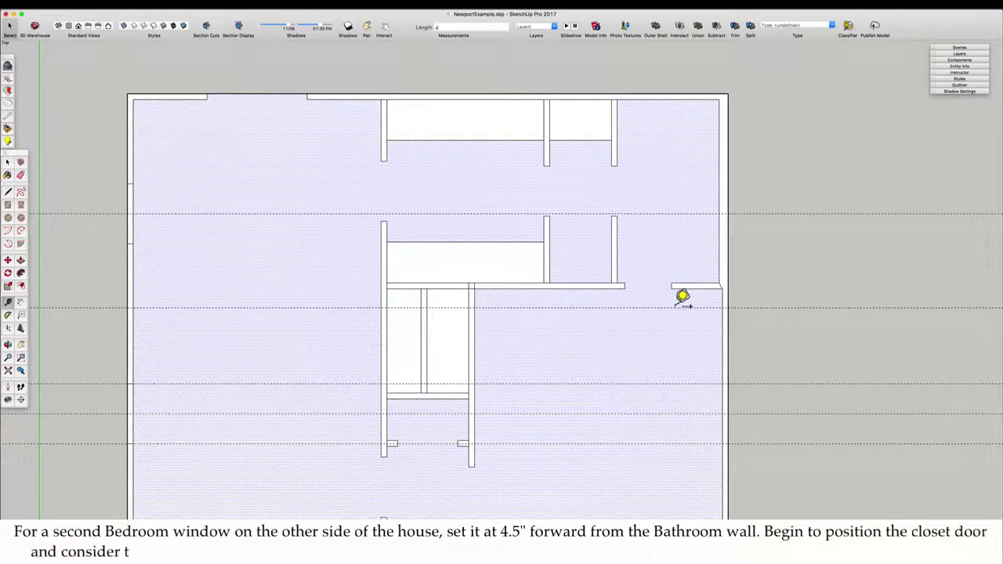
pyautogui.write('.5')
pyautogui.press('Return')
pyautogui.click(684, 297)
pyautogui.write('36')
pyautogui.press('Return')
pyautogui.press('r')
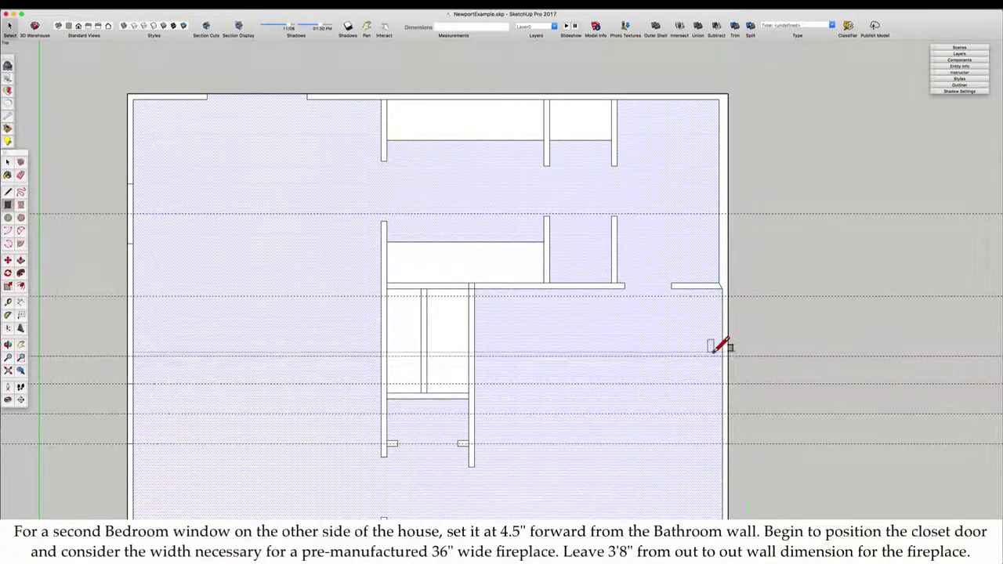
# Step: Draw the 36" window in the bedroom's side exterior wall between the two guides and delete all guides
pyautogui.click(722, 356)
pyautogui.click(728, 296)
pyautogui.press('space')
pyautogui.scroll(-1, 604, 341)
pyautogui.hotkey('shift', 'd')
pyautogui.scroll(-3, 576, 344)
pyautogui.scroll(3, 560, 348)
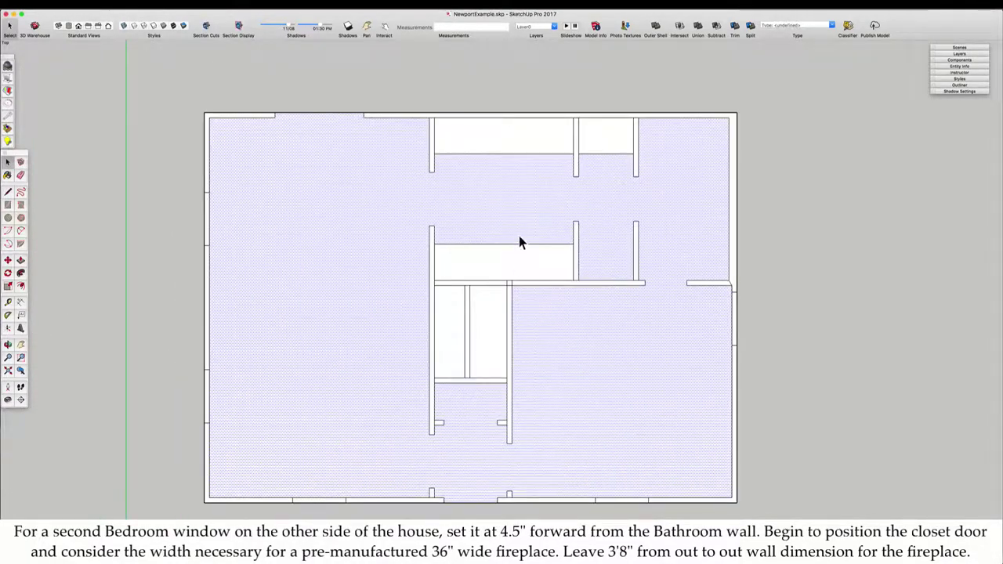
# Step: Place a guide 3'8" forward of the kitchen wall for the fireplace space and another 3.5" away for the partition thickness
pyautogui.scroll(2, 493, 290)
pyautogui.press('t')
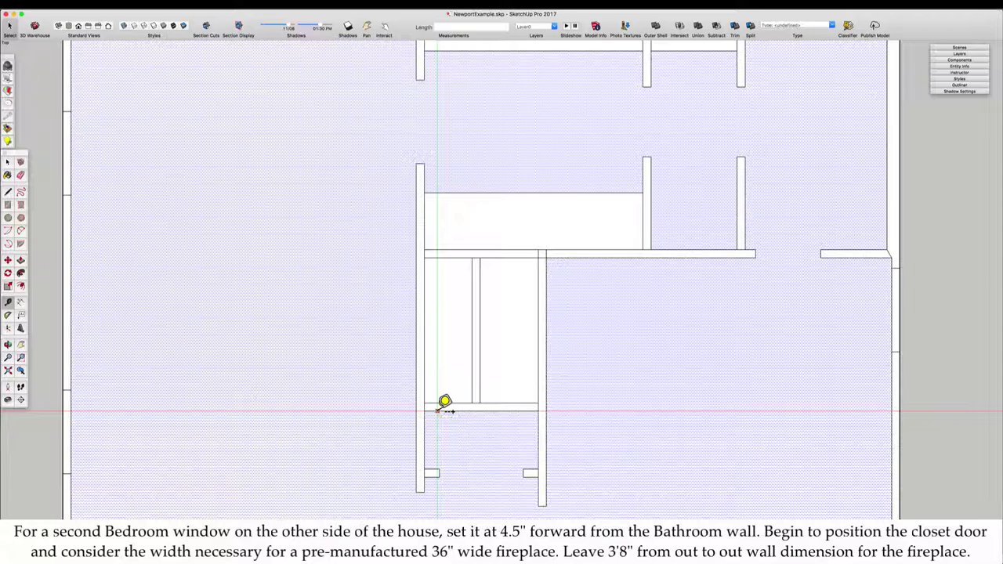
pyautogui.click(437, 410)
pyautogui.write("3'8")
pyautogui.press('Return')
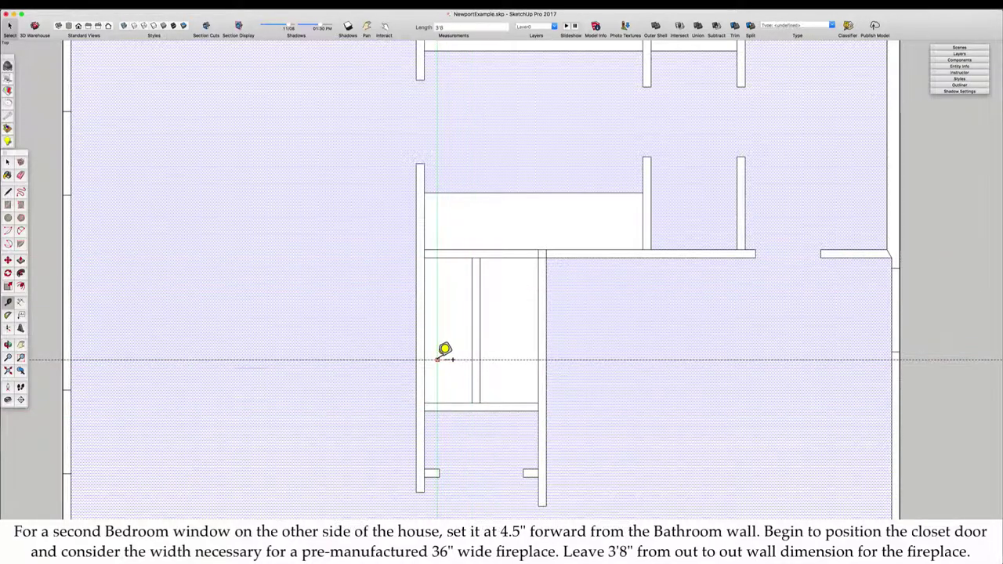
pyautogui.click(437, 358)
pyautogui.write('3.5')
pyautogui.press('Return')
pyautogui.scroll(-2, 449, 403)
pyautogui.press('Return')
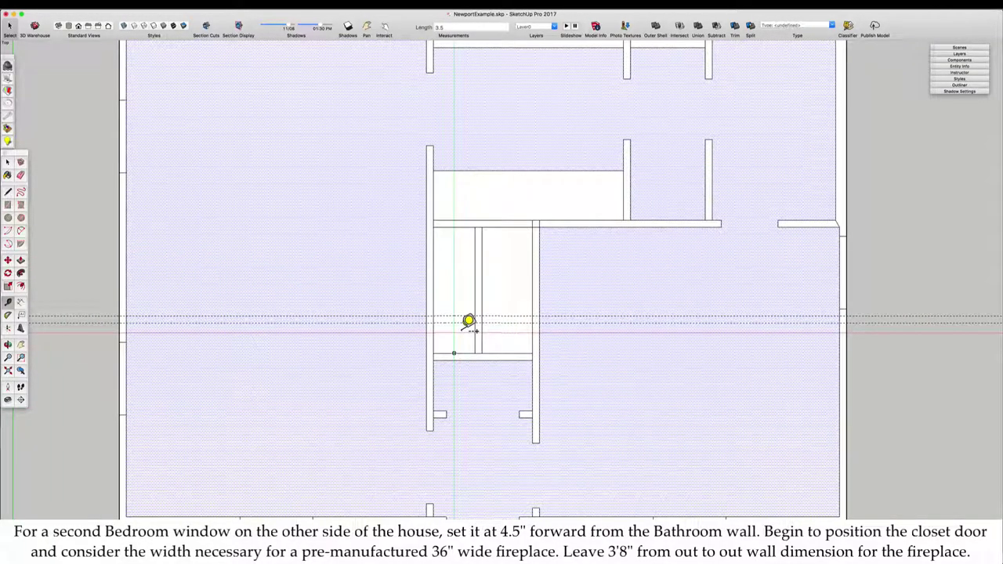
# Step: Draw the 3.5" partition across the fireplace space between the guides and delete the guides
pyautogui.press('r')
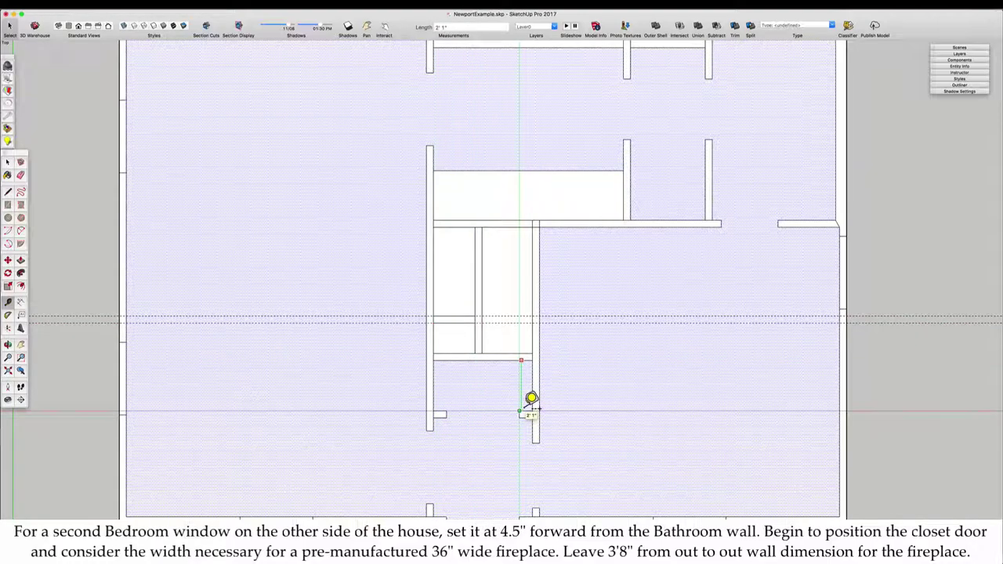
pyautogui.press('space')
pyautogui.scroll(-2, 477, 427)
pyautogui.hotkey('shift', 'd')
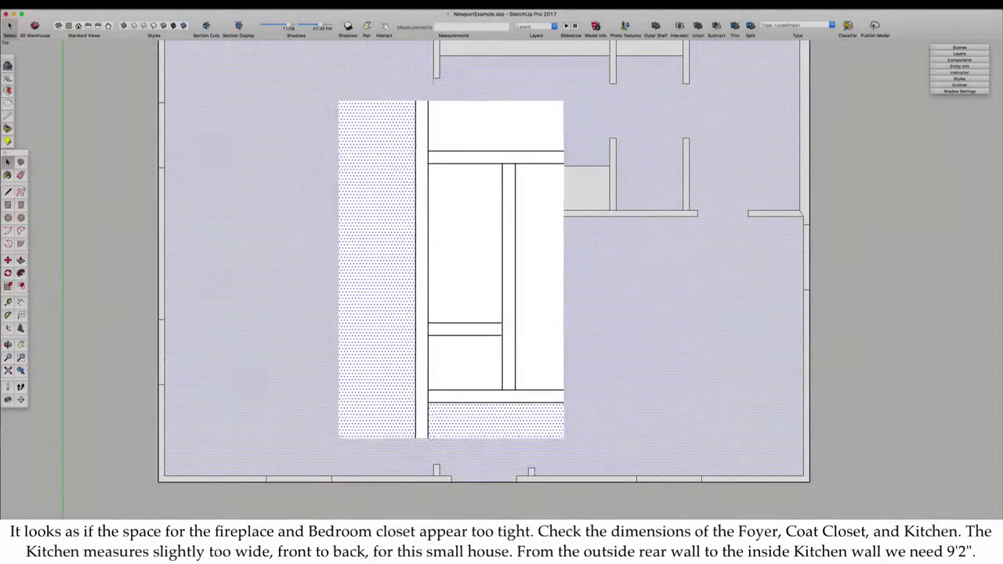
# Step: Measure the foyer from the front exterior wall to the coat closet and check the coat closet's depth
pyautogui.press('t')
pyautogui.click(418, 481)
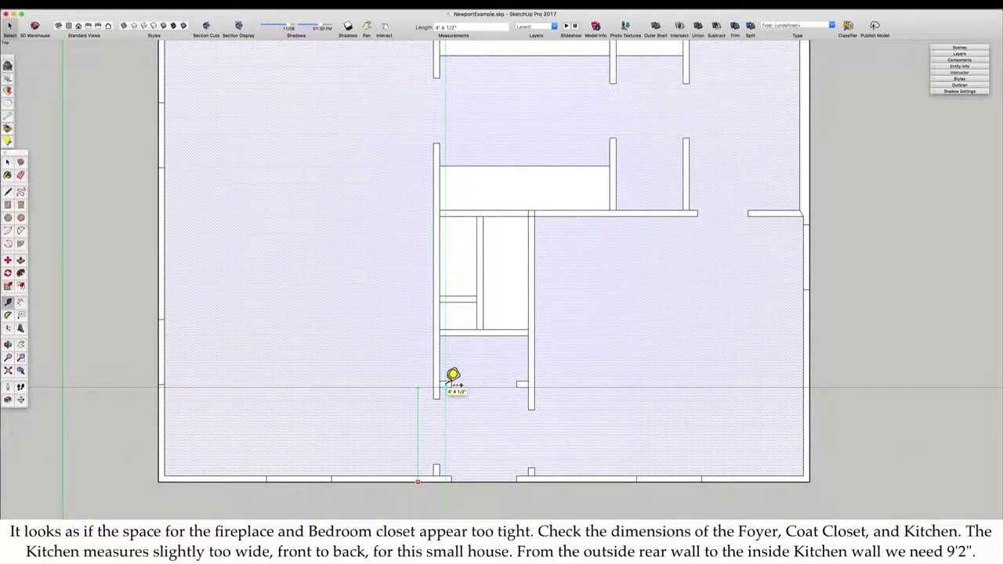
pyautogui.click(449, 381)
pyautogui.click(465, 381)
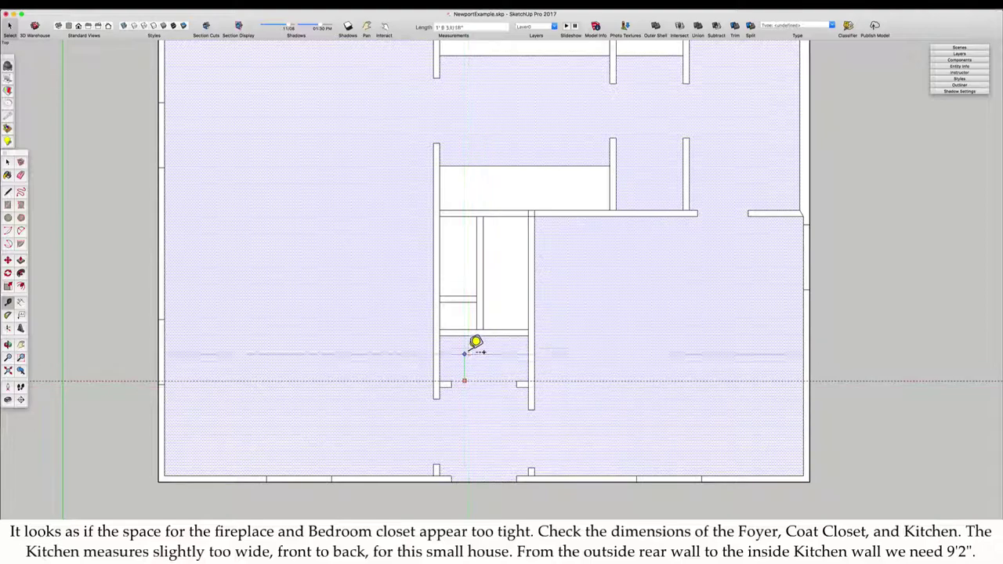
pyautogui.click(469, 335)
pyautogui.scroll(-3, 540, 162)
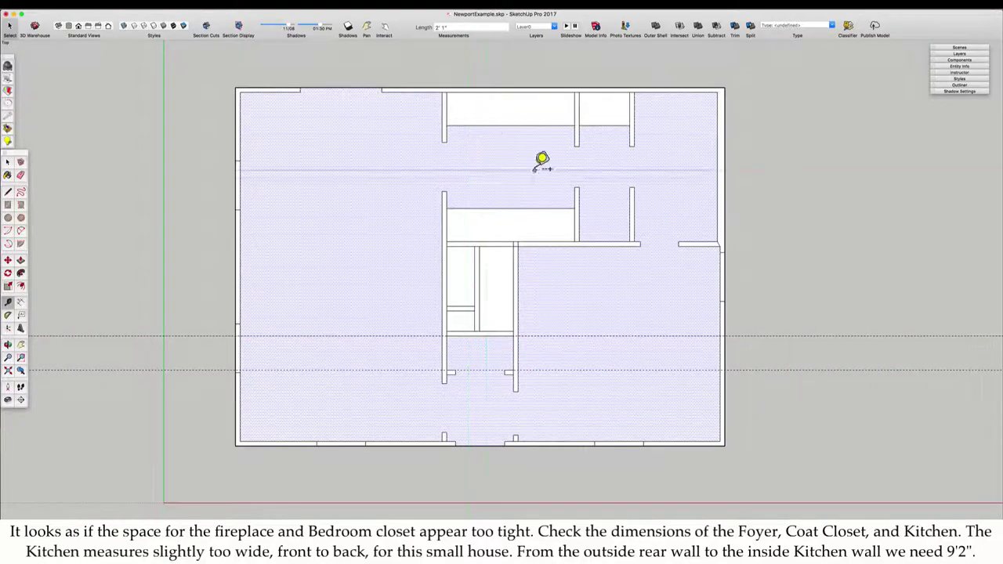
# Step: Measure the kitchen from the outside rear wall to its front wall and place a guide for a 9'2" depth
pyautogui.scroll(2, 486, 86)
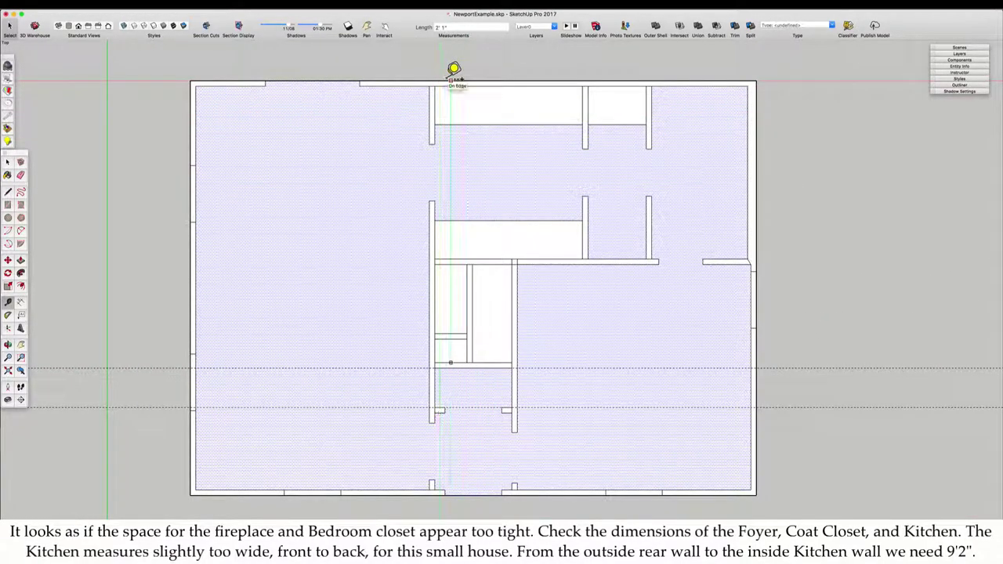
pyautogui.click(451, 80)
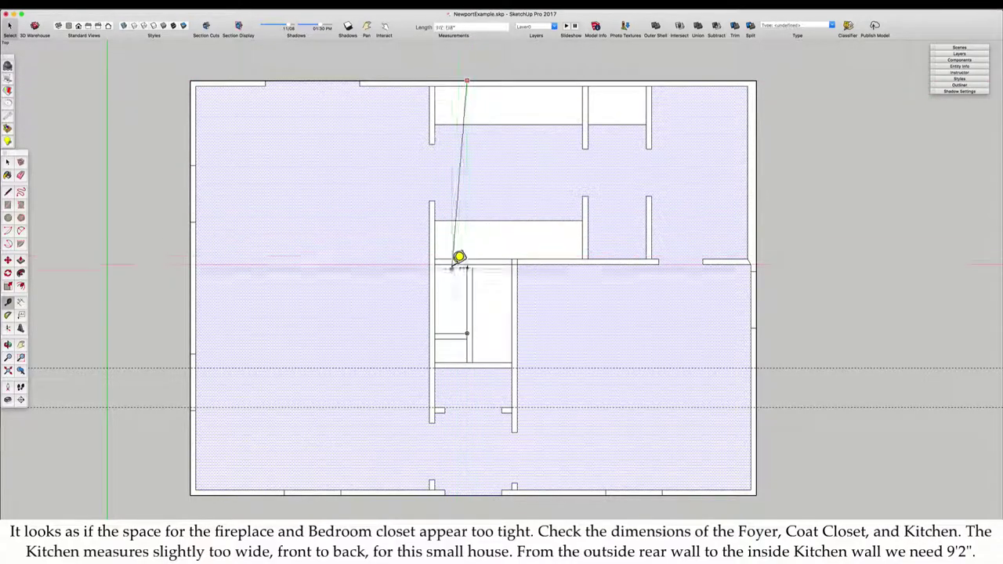
pyautogui.press('Escape')
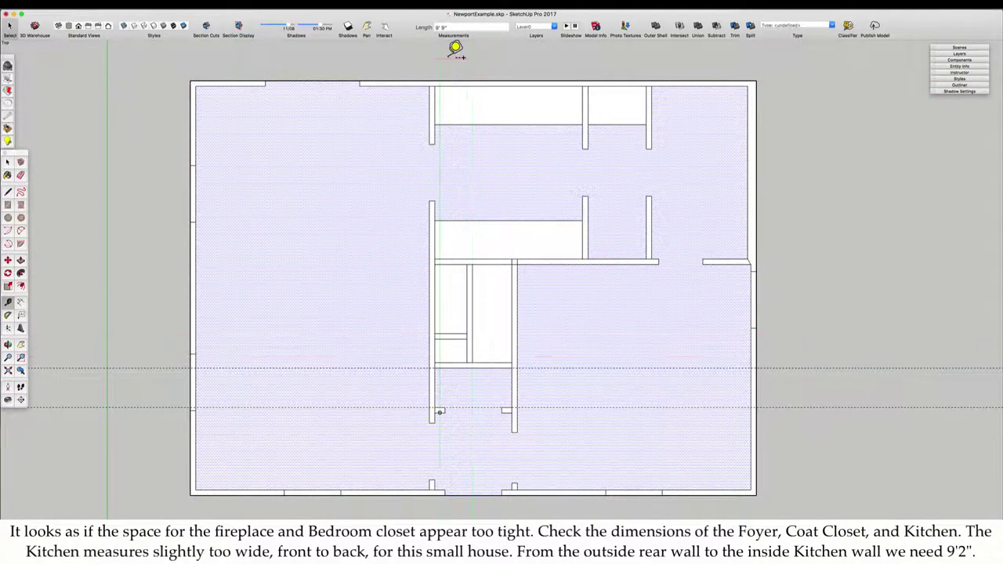
pyautogui.click(407, 80)
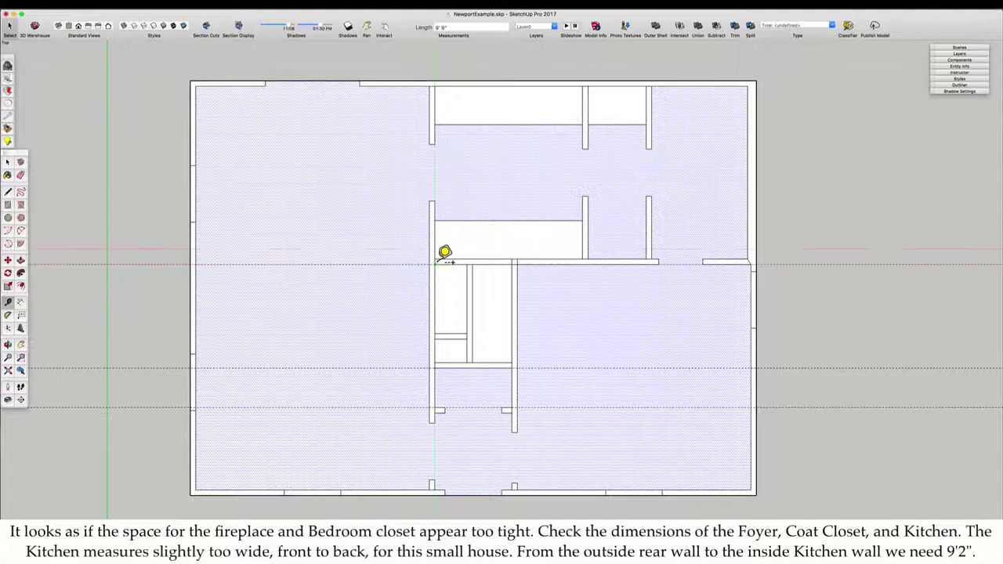
pyautogui.click(387, 264)
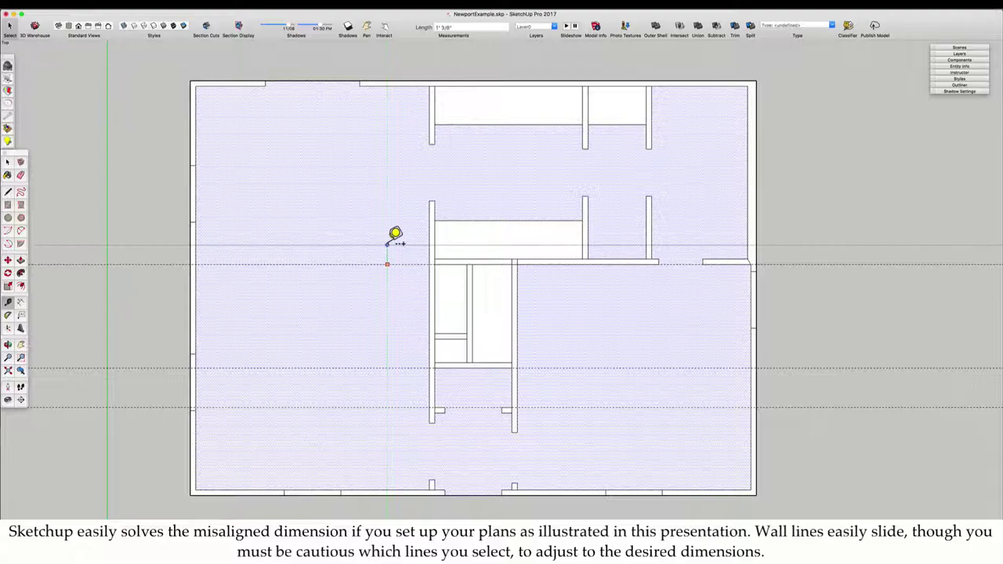
# Step: Slide the kitchen's front wall segments, together with the lower counter's edge line, back to the 9'2" guide
pyautogui.press('space')
pyautogui.moveTo(375, 236); pyautogui.dragTo(787, 273)
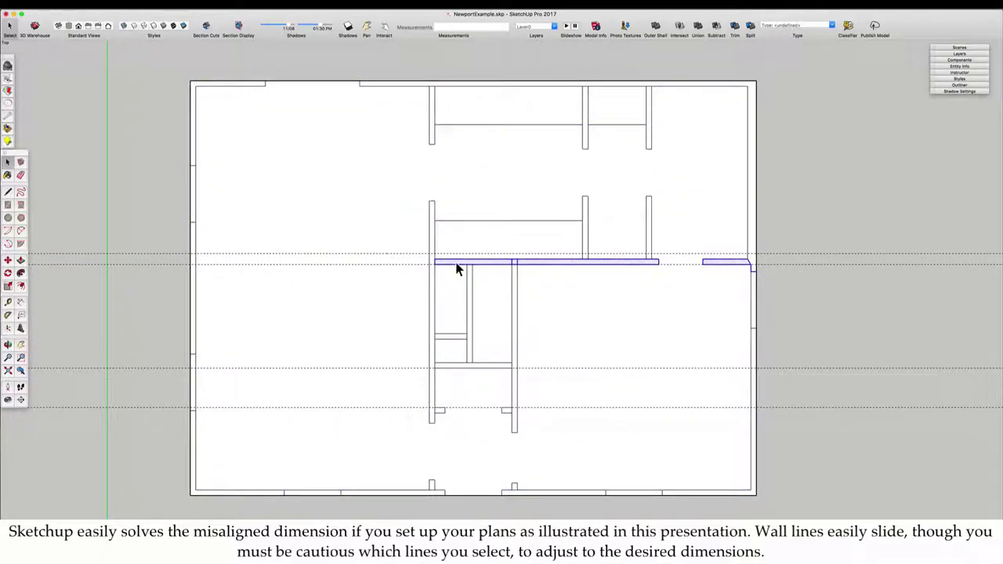
pyautogui.press('m')
pyautogui.click(434, 266)
pyautogui.click(433, 261)
pyautogui.press('space')
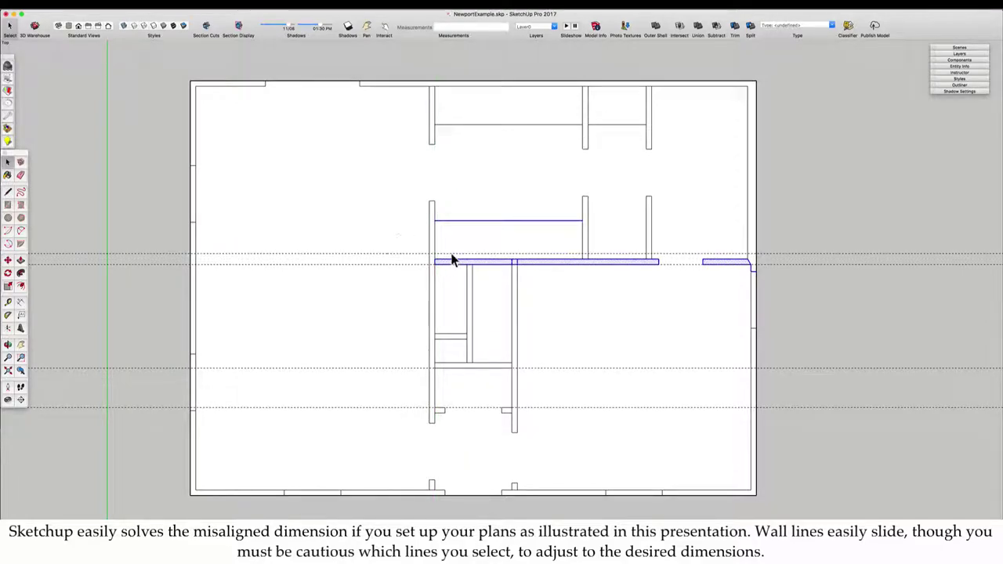
pyautogui.press('m')
pyautogui.click(434, 264)
pyautogui.click(434, 255)
pyautogui.press('space')
# Step: Shift the end lines of the three aligned kitchen and laundry doorways 3.5" toward the rear wall and clear the guides
pyautogui.scroll(-3, 463, 269)
pyautogui.scroll(3, 483, 283)
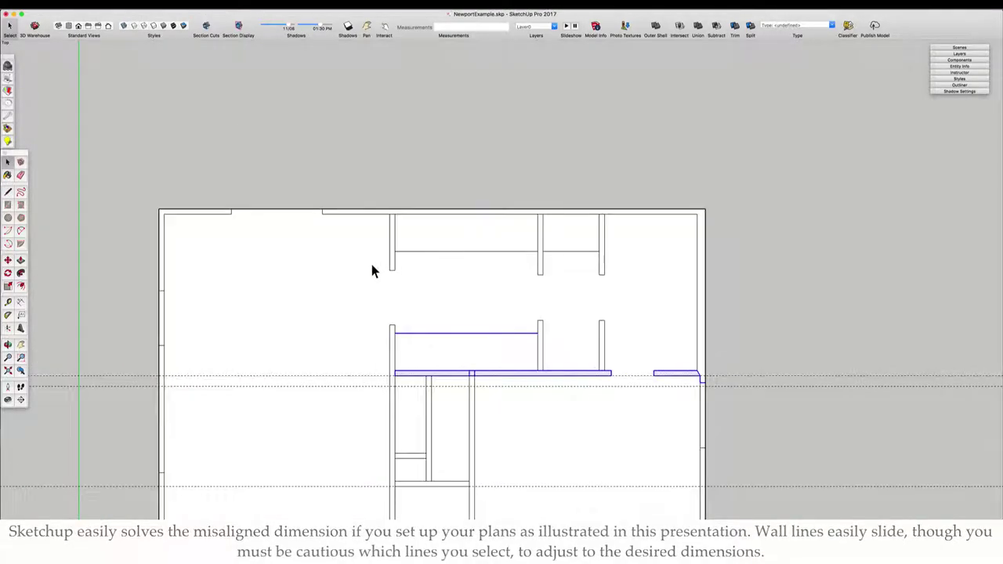
pyautogui.moveTo(371, 264); pyautogui.dragTo(617, 330)
pyautogui.press('m')
pyautogui.click(538, 321)
pyautogui.write('3.5')
pyautogui.press('Return')
pyautogui.scroll(-3, 508, 222)
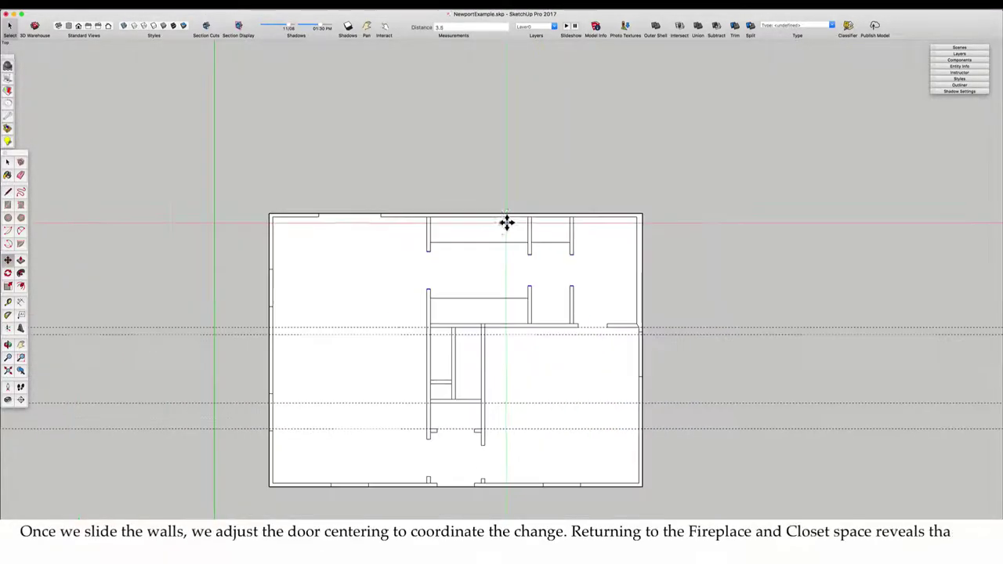
pyautogui.scroll(3, 507, 224)
pyautogui.press('t')
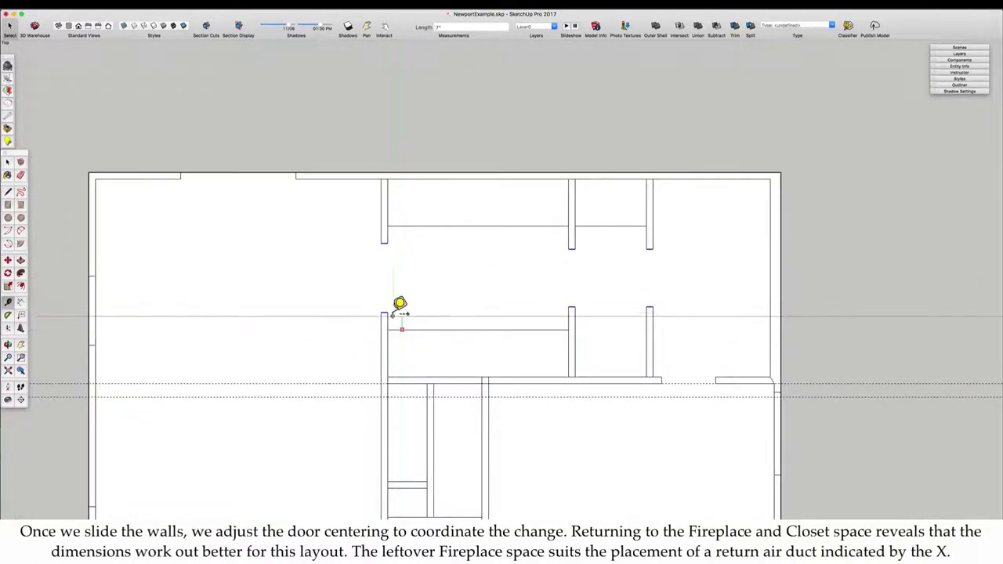
pyautogui.press('space')
pyautogui.scroll(-3, 421, 291)
pyautogui.scroll(2, 429, 314)
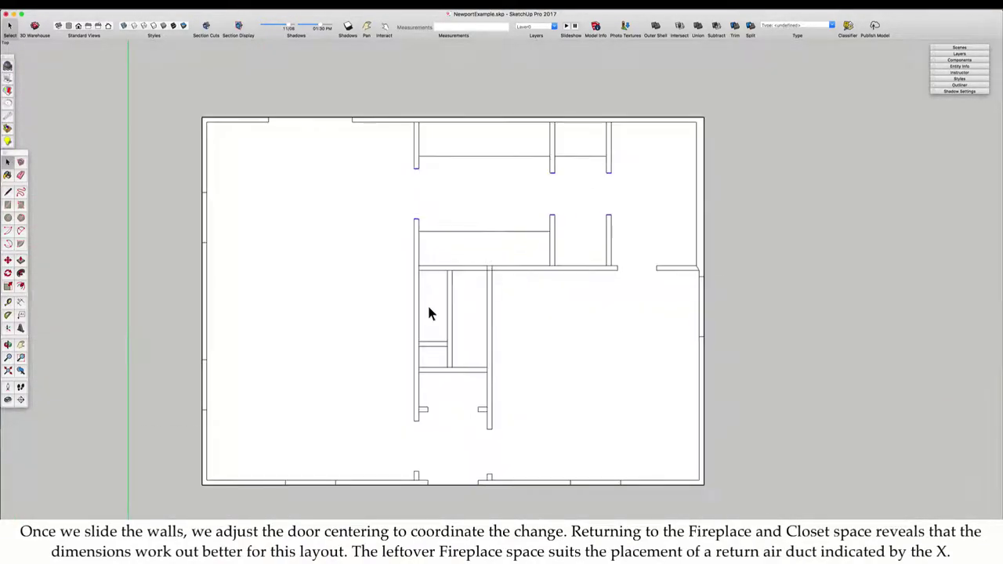
# Step: Place a guide 3'8" forward of the relocated kitchen wall and move the fireplace partition to it
pyautogui.scroll(2, 429, 313)
pyautogui.press('t')
pyautogui.click(421, 251)
pyautogui.write("3'")
pyautogui.press('Return')
pyautogui.press('space')
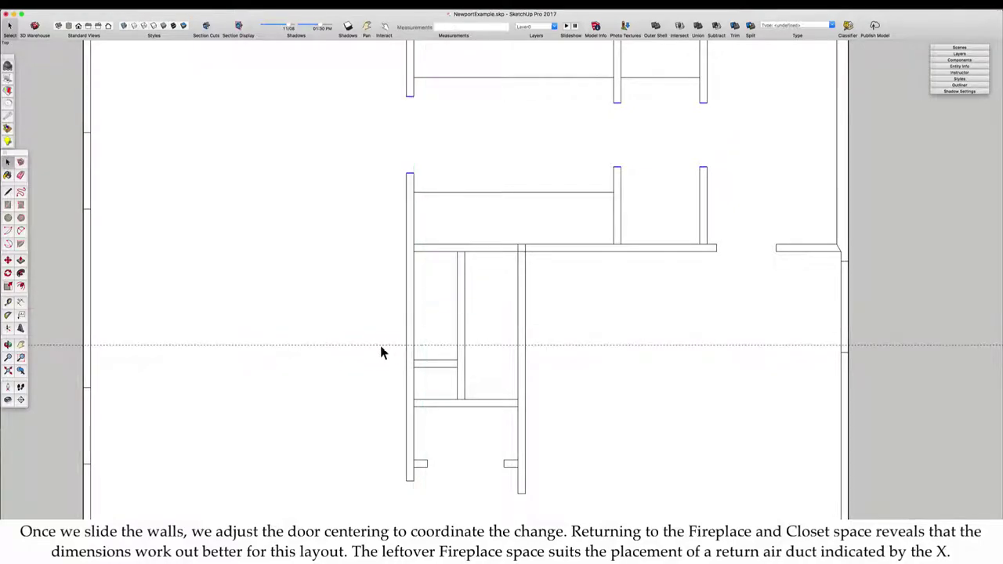
pyautogui.moveTo(382, 348); pyautogui.dragTo(463, 376)
pyautogui.press('m')
pyautogui.click(458, 360)
pyautogui.click(457, 345)
# Step: Draw two crossing diagonal lines in the leftover space below the fireplace partition to indicate a return air duct
pyautogui.press('l')
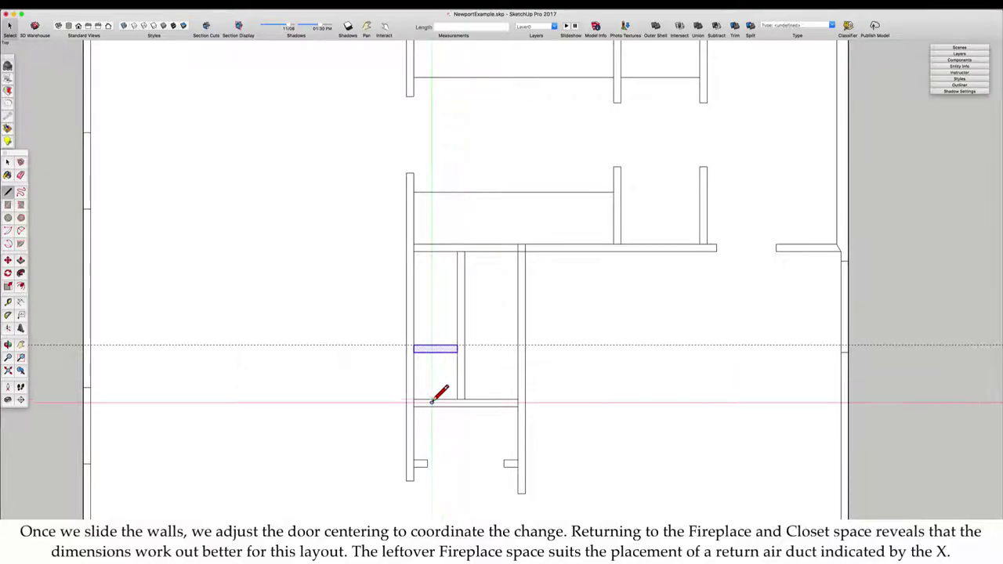
pyautogui.click(414, 400)
pyautogui.click(458, 353)
pyautogui.click(458, 400)
pyautogui.click(413, 353)
pyautogui.press('space')
pyautogui.scroll(-2, 423, 361)
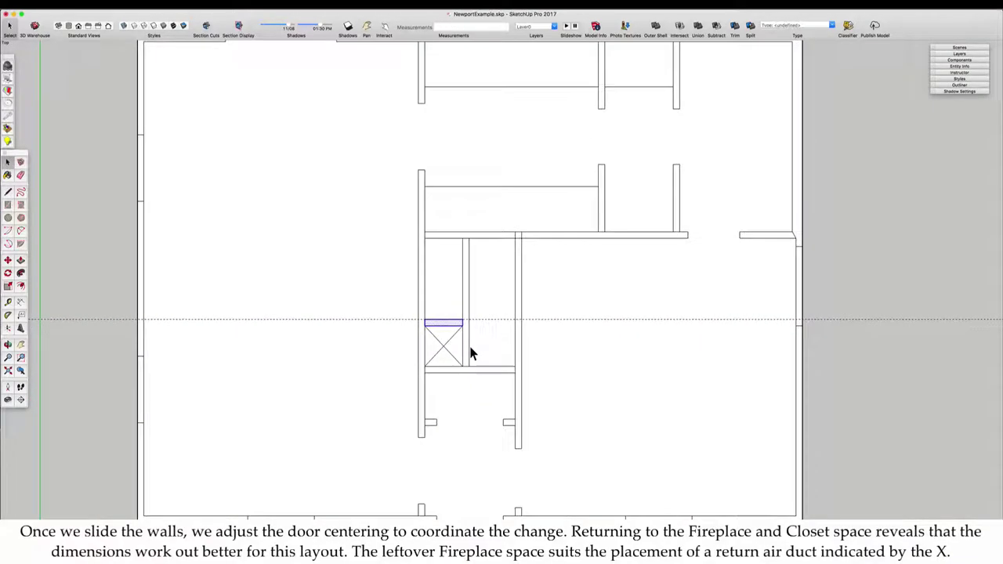
# Step: Place a guide at the center of the bedroom closet wall and one 30" to each side of it
pyautogui.press('t')
pyautogui.click(488, 238)
pyautogui.click(540, 303)
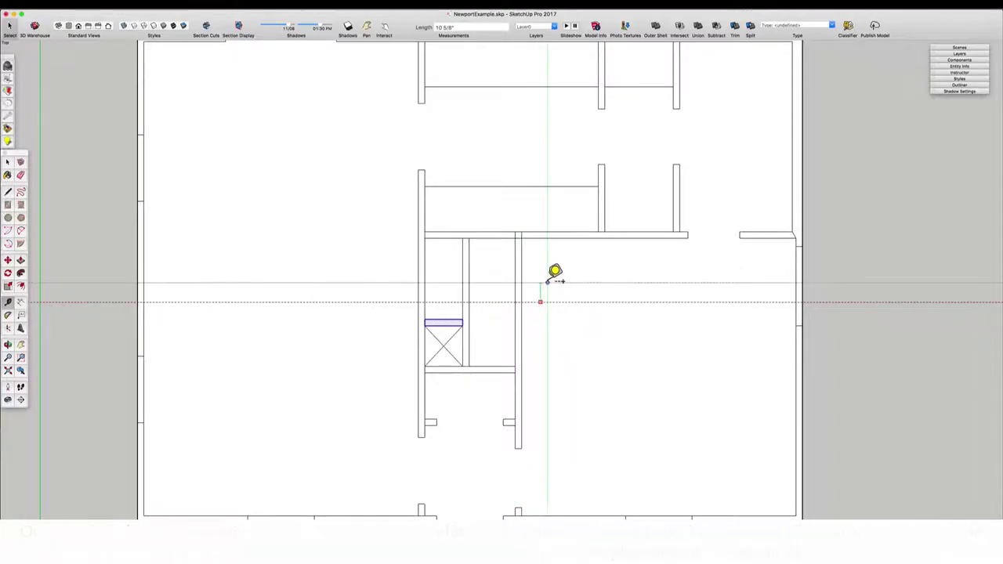
pyautogui.write('30')
pyautogui.press('Return')
pyautogui.click(535, 302)
pyautogui.write('30')
pyautogui.press('Return')
# Step: Draw a rectangle across the bedroom closet wall between the outer guides and erase its edges to leave a 60" door opening
pyautogui.press('r')
pyautogui.click(522, 358)
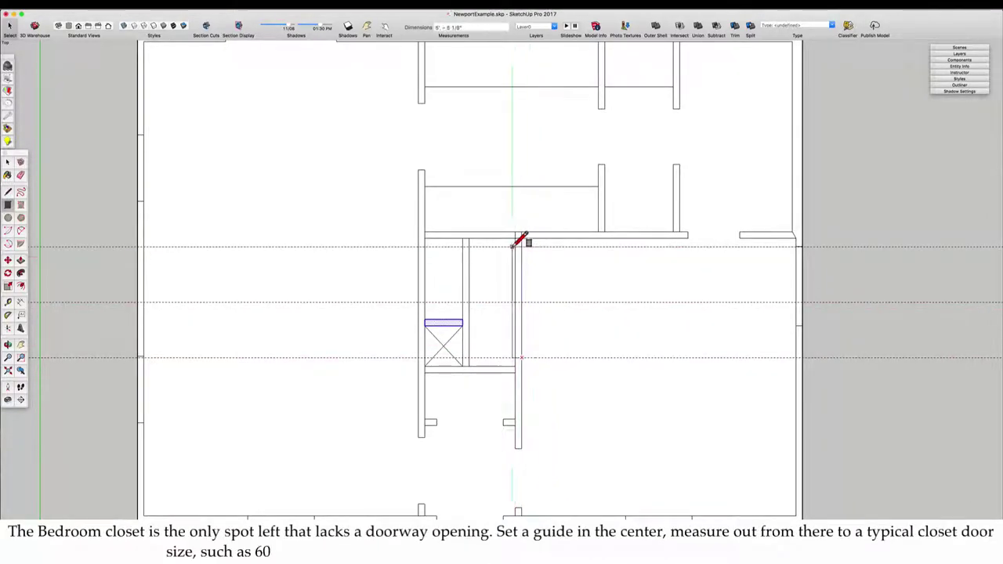
pyautogui.click(515, 247)
pyautogui.press('e')
pyautogui.moveTo(513, 279); pyautogui.dragTo(530, 298)
pyautogui.scroll(-4, 531, 298)
pyautogui.scroll(3, 533, 301)
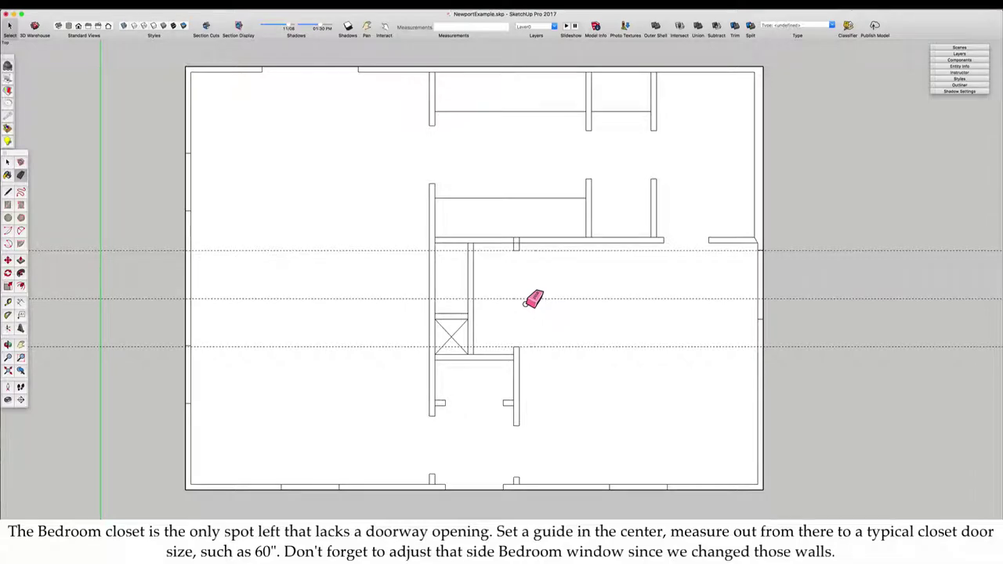
# Step: Move the front edge of the bedroom's side window toward the rear to make it 3' wide and delete the guides
pyautogui.press('space')
pyautogui.scroll(-2, 536, 294)
pyautogui.press('m')
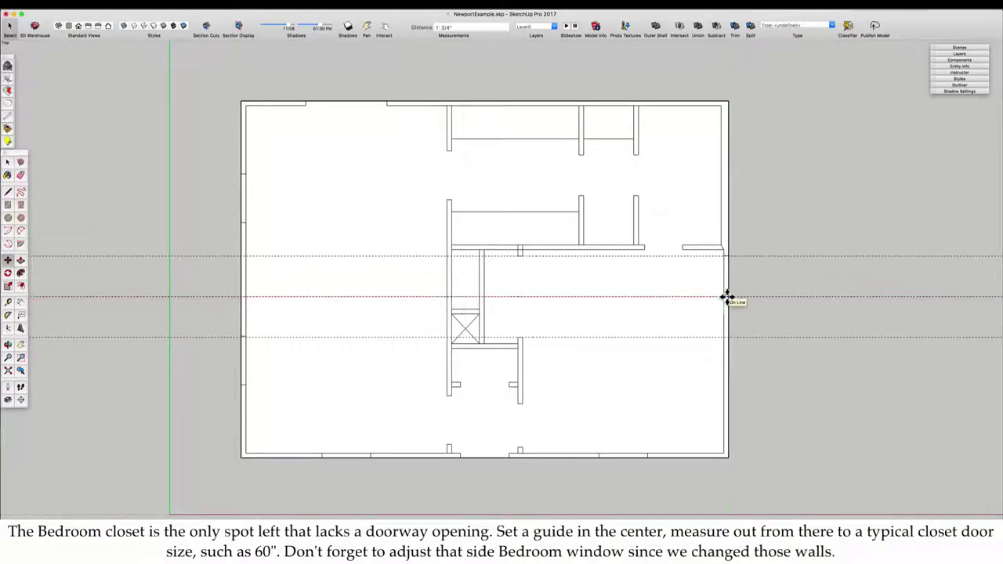
pyautogui.press('t')
pyautogui.click(727, 256)
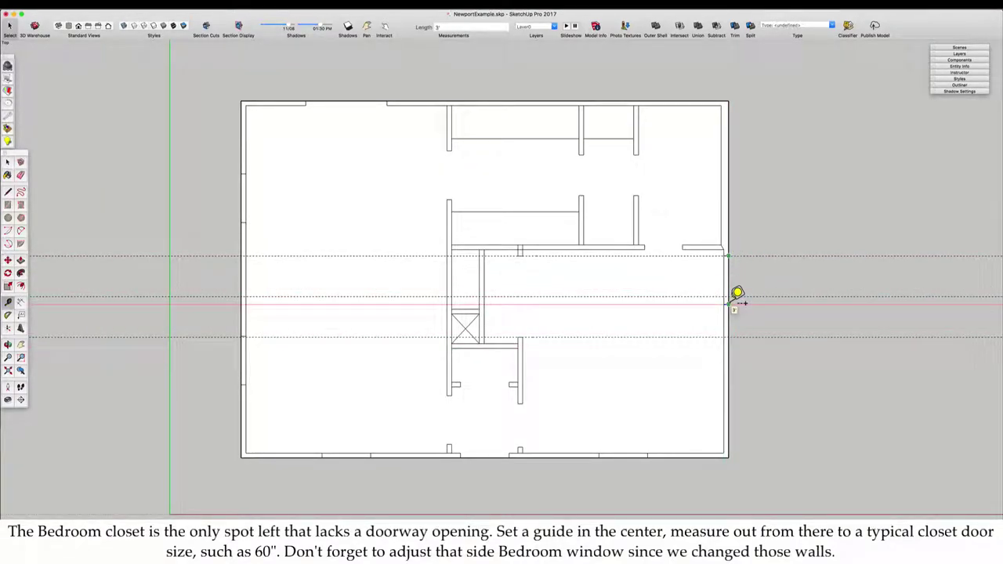
pyautogui.press('space')
pyautogui.press('super+minus')
pyautogui.click(584, 315)
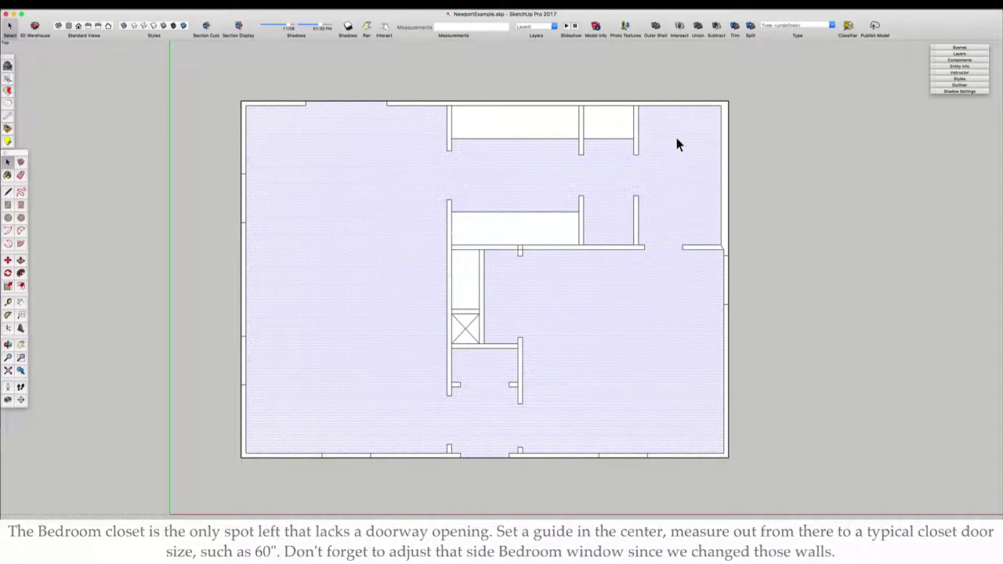
# Step: Erase the joint lines where the interior walls meet around the entry closet, bedroom closet, kitchen and laundry
pyautogui.scroll(2, 583, 197)
pyautogui.press('e')
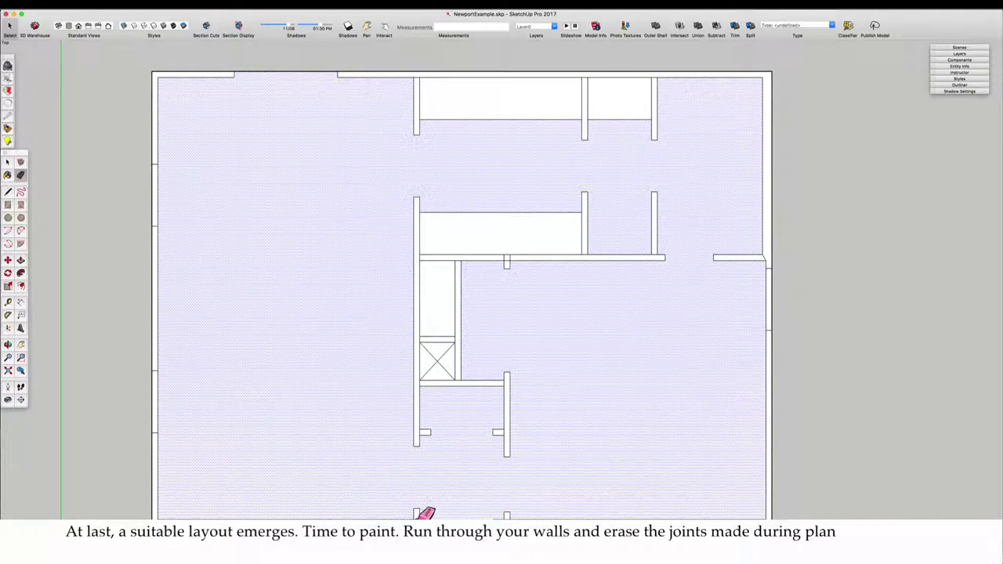
pyautogui.click(504, 384)
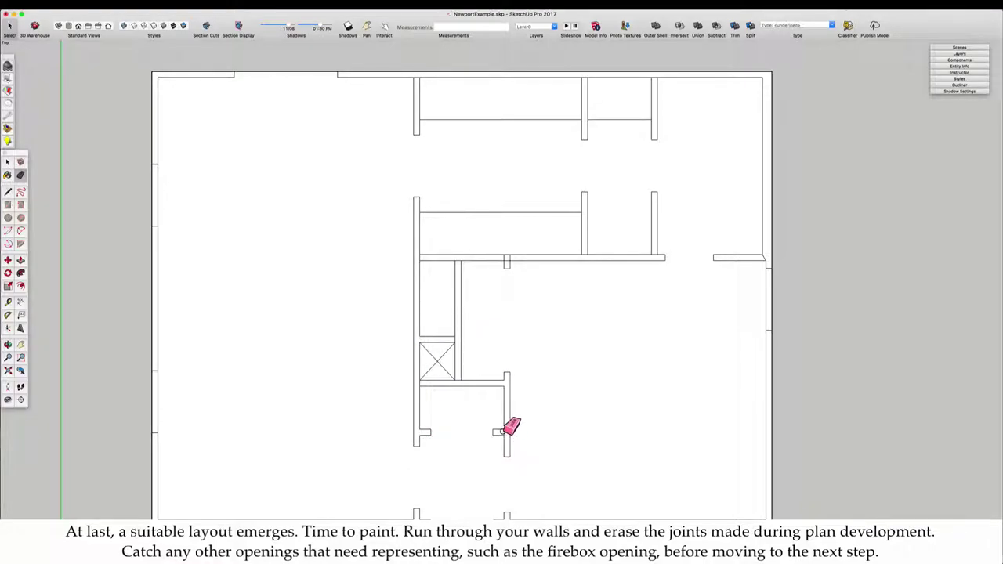
pyautogui.scroll(3, 484, 361)
pyautogui.moveTo(521, 335); pyautogui.dragTo(517, 342)
pyautogui.scroll(-3, 553, 361)
pyautogui.scroll(3, 667, 343)
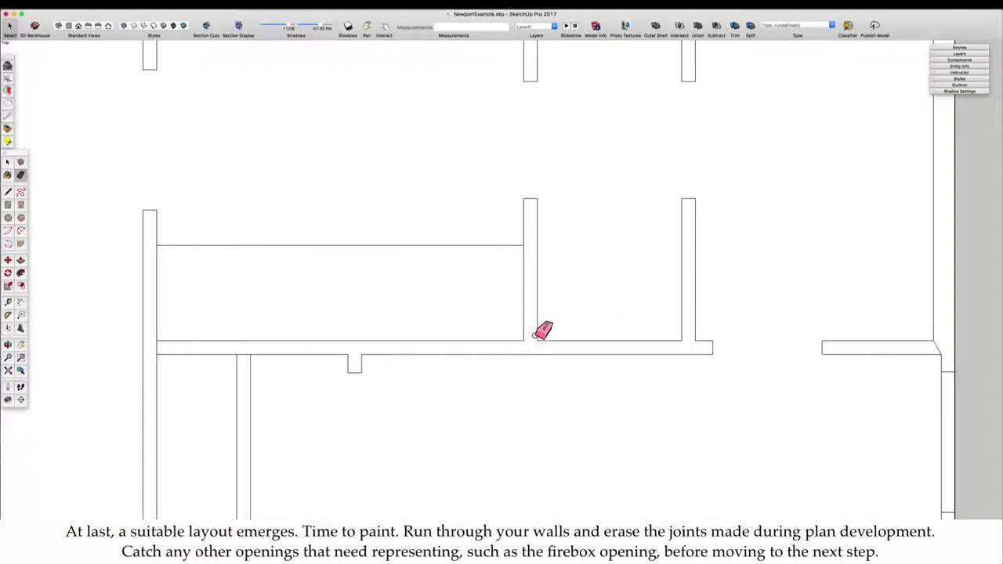
pyautogui.scroll(-3, 600, 136)
pyautogui.scroll(-2, 446, 253)
pyautogui.scroll(3, 419, 168)
pyautogui.scroll(3, 419, 328)
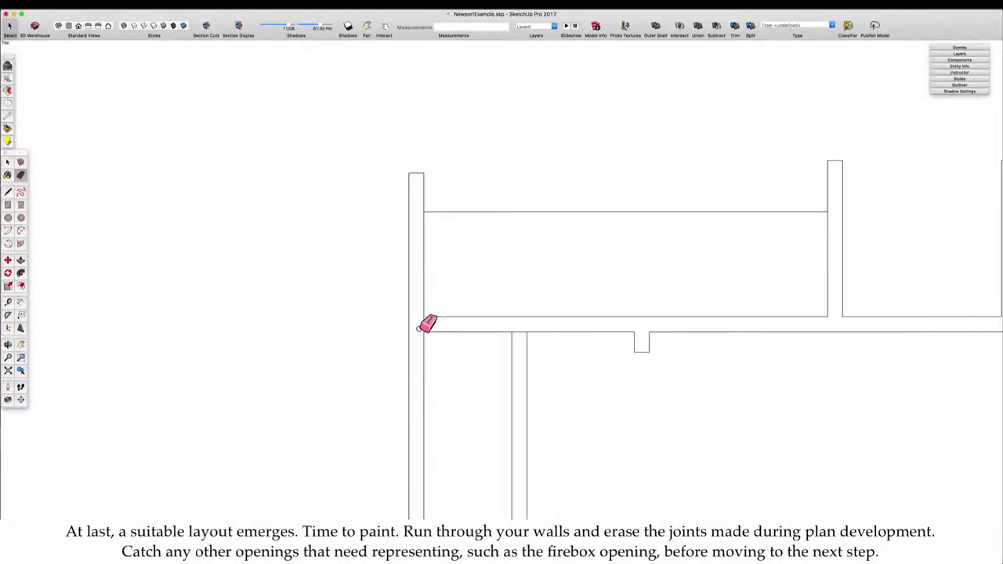
pyautogui.scroll(-3, 517, 331)
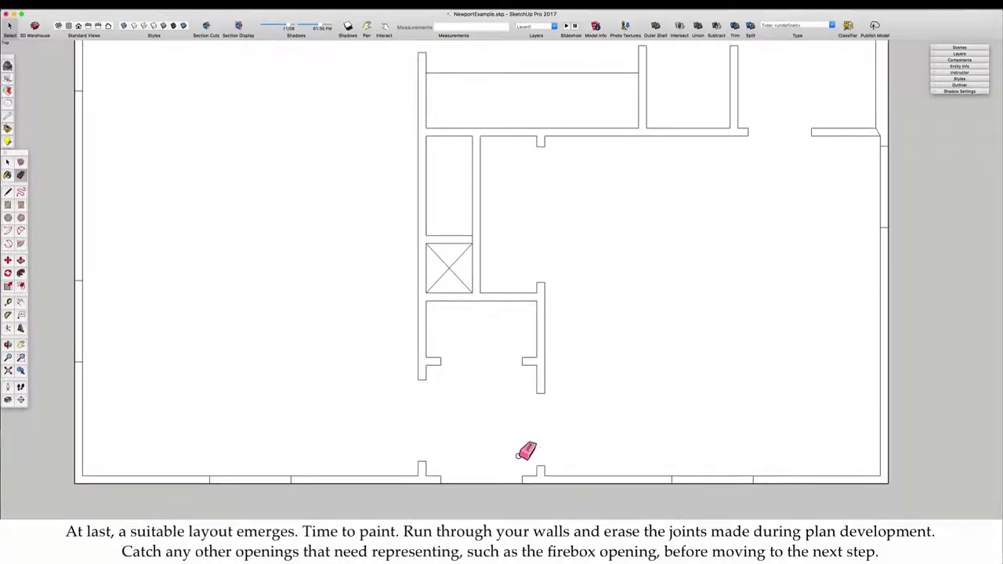
# Step: Erase the remaining wall joints, including the slanted line where the bathroom's front wall meets the side exterior wall
pyautogui.scroll(-3, 519, 456)
pyautogui.scroll(4, 724, 263)
pyautogui.click(737, 304)
pyautogui.scroll(-3, 737, 302)
pyautogui.scroll(2, 473, 217)
pyautogui.scroll(3, 439, 337)
# Step: Place guides at the center of the fireplace wall and 18" to each side, and erase the wall between them for the firebox opening
pyautogui.press('t')
pyautogui.click(496, 370)
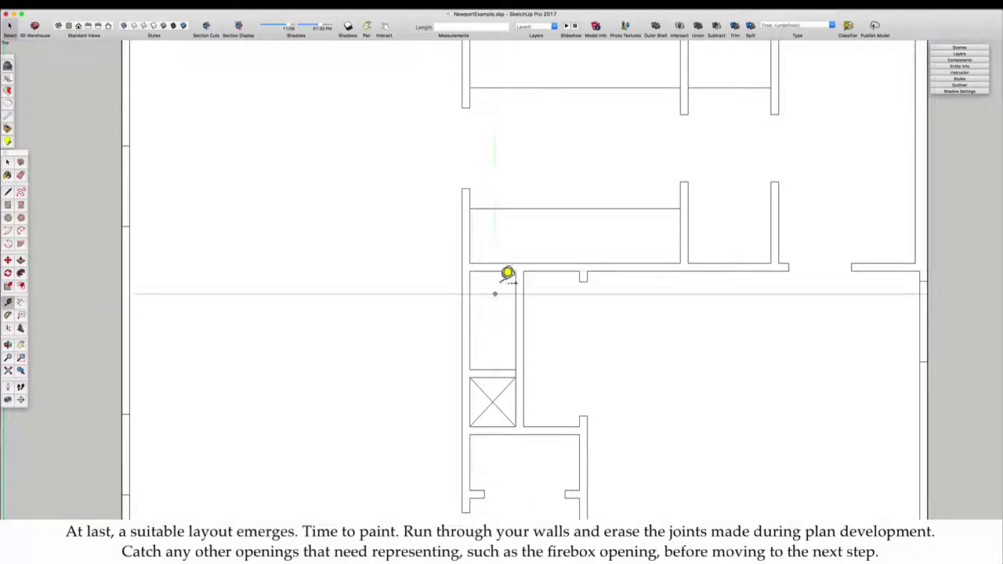
pyautogui.click(470, 320)
pyautogui.click(481, 320)
pyautogui.write('18')
pyautogui.press('Return')
pyautogui.click(482, 321)
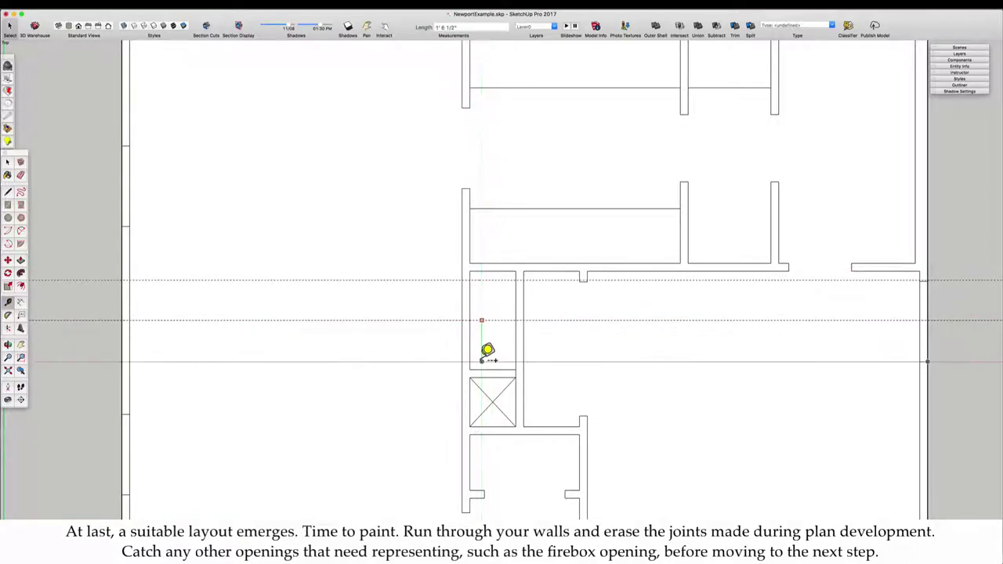
pyautogui.press('e')
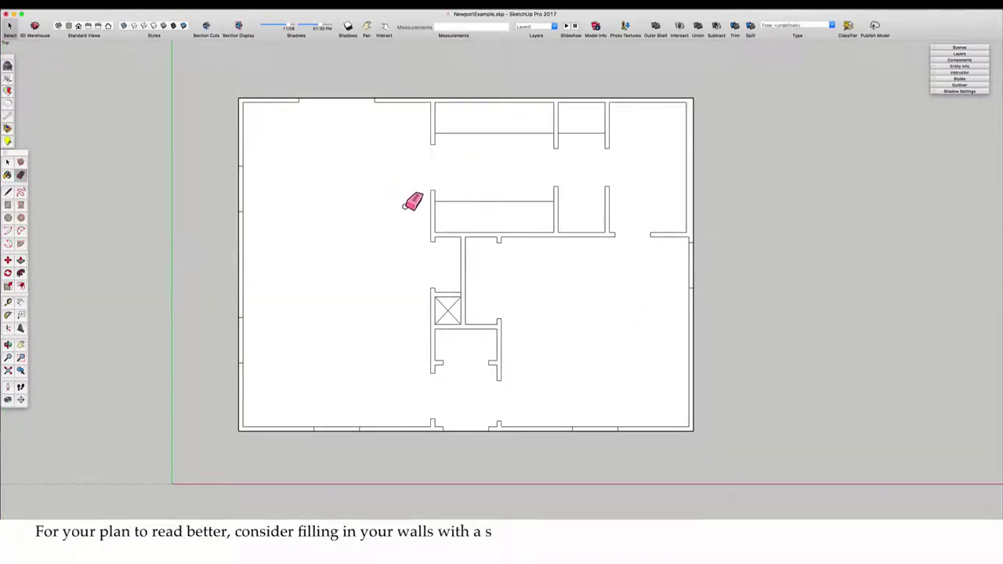
# Step: Fill all exterior and interior wall segments with gray using the Paint Bucket, leaving the windows and door openings unfilled
pyautogui.press('b')
pyautogui.click(241, 99)
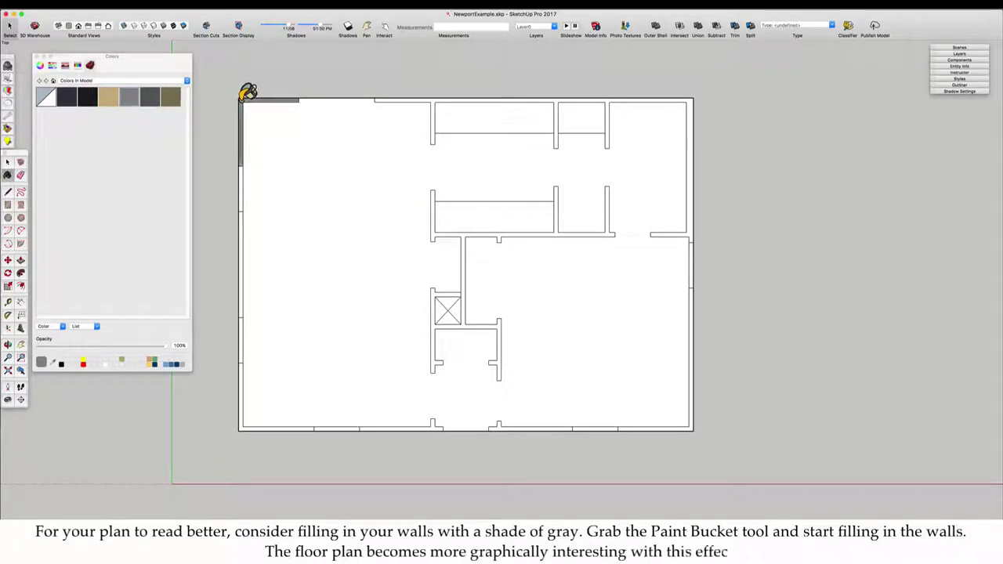
pyautogui.click(241, 210)
pyautogui.click(241, 388)
pyautogui.click(377, 428)
pyautogui.click(511, 428)
pyautogui.click(681, 427)
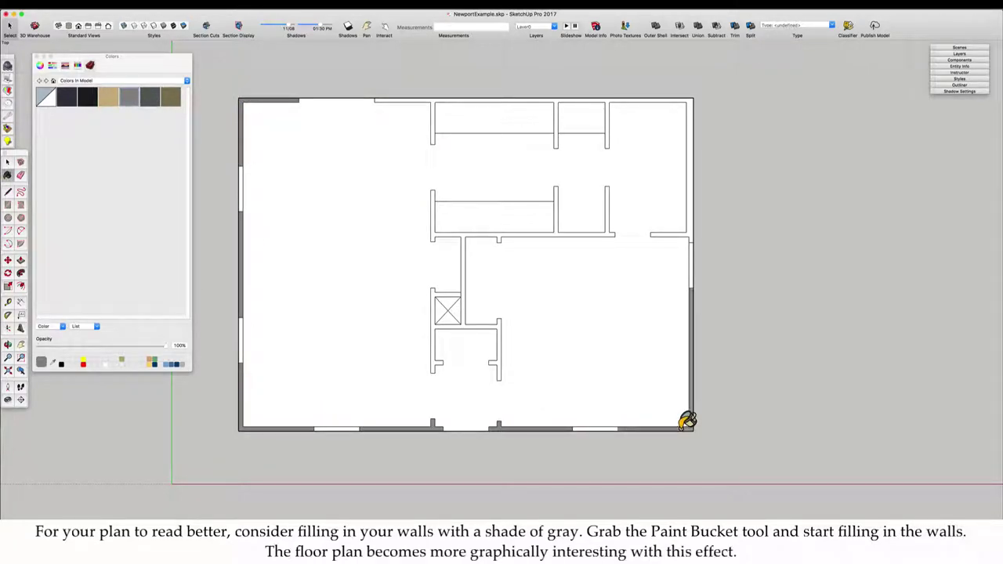
pyautogui.click(688, 188)
pyautogui.click(557, 209)
pyautogui.scroll(-3, 433, 320)
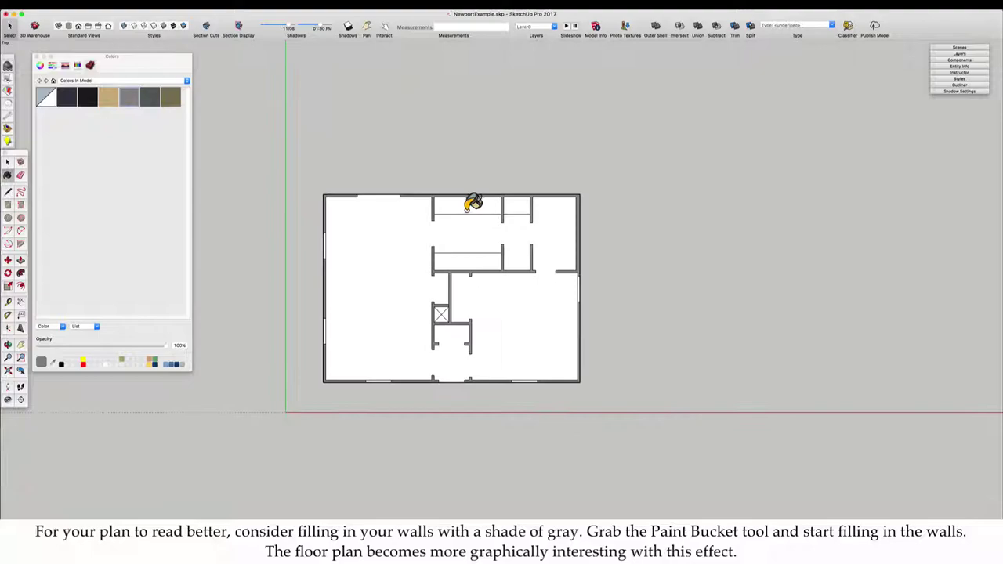
# Step: Check the kitchen and laundry dimensions and place a guide through the middle of the laundry, parallel to the side exterior wall
pyautogui.scroll(4, 467, 210)
pyautogui.press('space')
pyautogui.press('t')
pyautogui.click(384, 206)
pyautogui.click(400, 206)
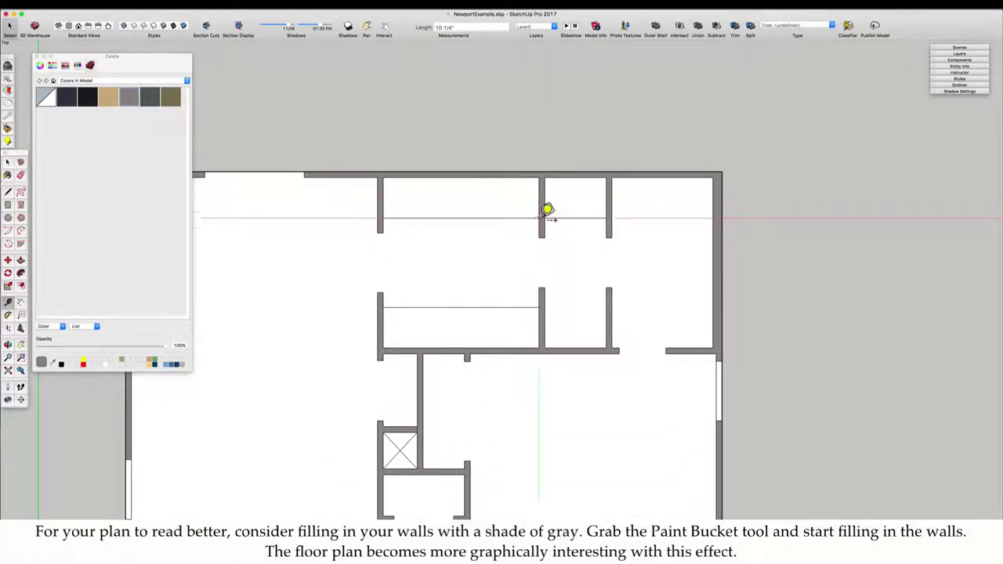
pyautogui.click(721, 196)
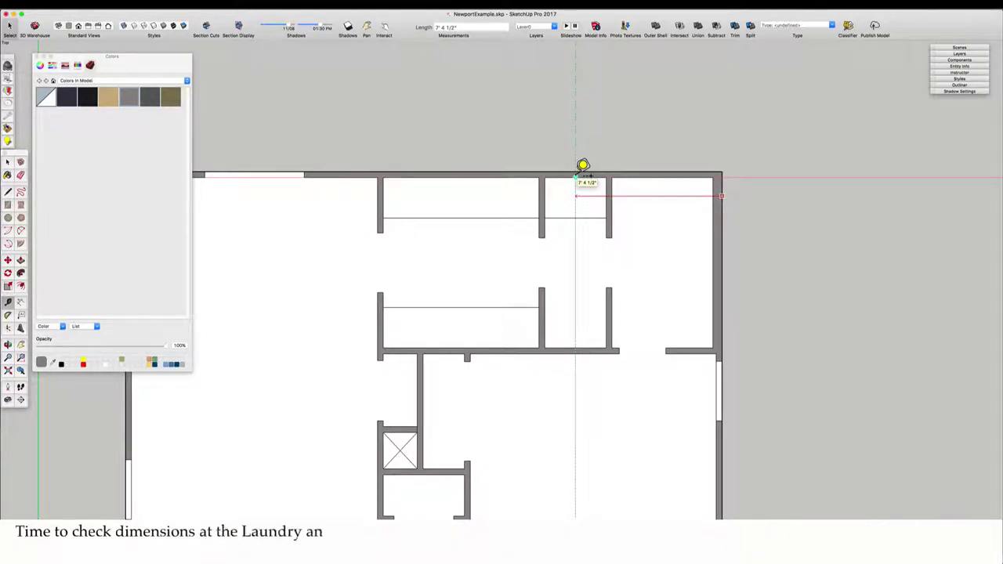
pyautogui.click(577, 175)
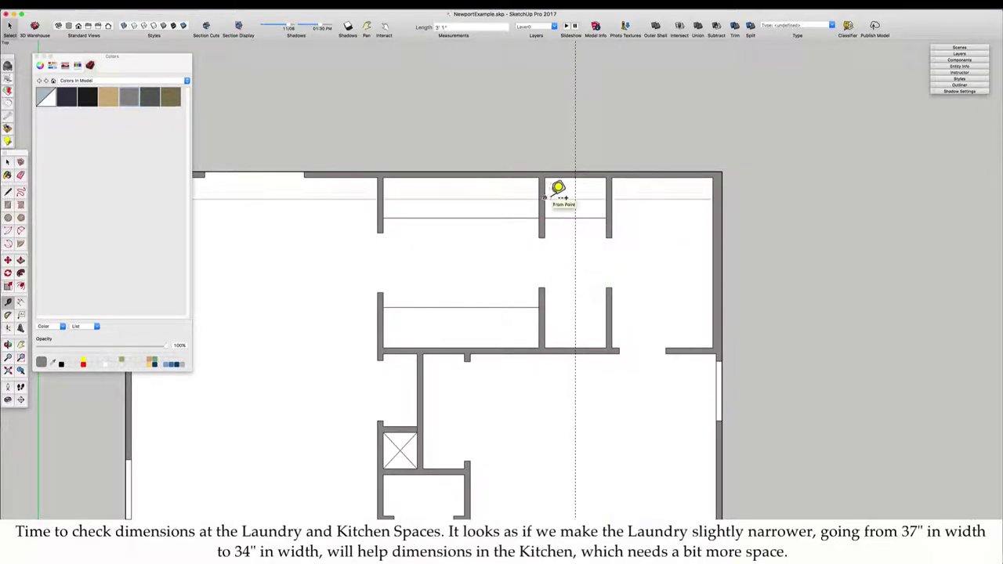
pyautogui.scroll(-3, 475, 380)
pyautogui.scroll(5, 533, 314)
# Step: Move both pieces of the wall between kitchen and laundry 3" toward the laundry
pyautogui.press('space')
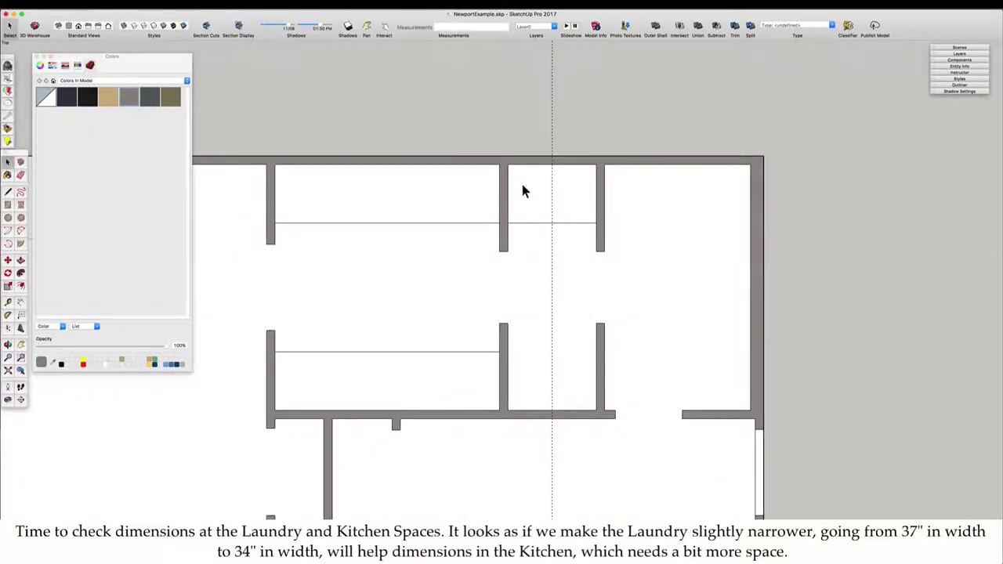
pyautogui.moveTo(462, 160); pyautogui.dragTo(542, 413)
pyautogui.press('m')
pyautogui.click(508, 410)
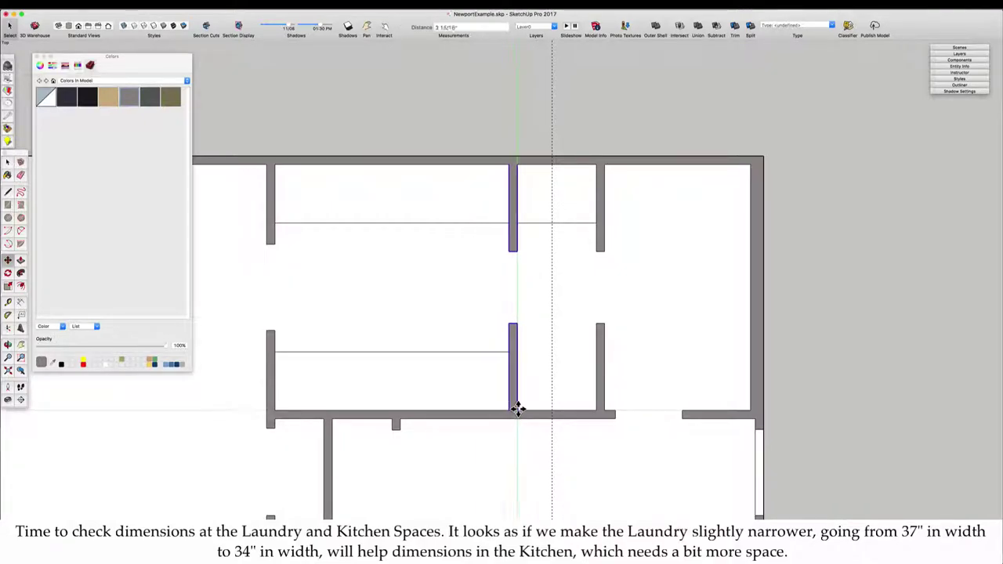
pyautogui.write('3')
pyautogui.press('Return')
# Step: Measure the laundry's width between its side walls and the distances from its rear wall area to the neighbouring walls
pyautogui.press('t')
pyautogui.click(603, 387)
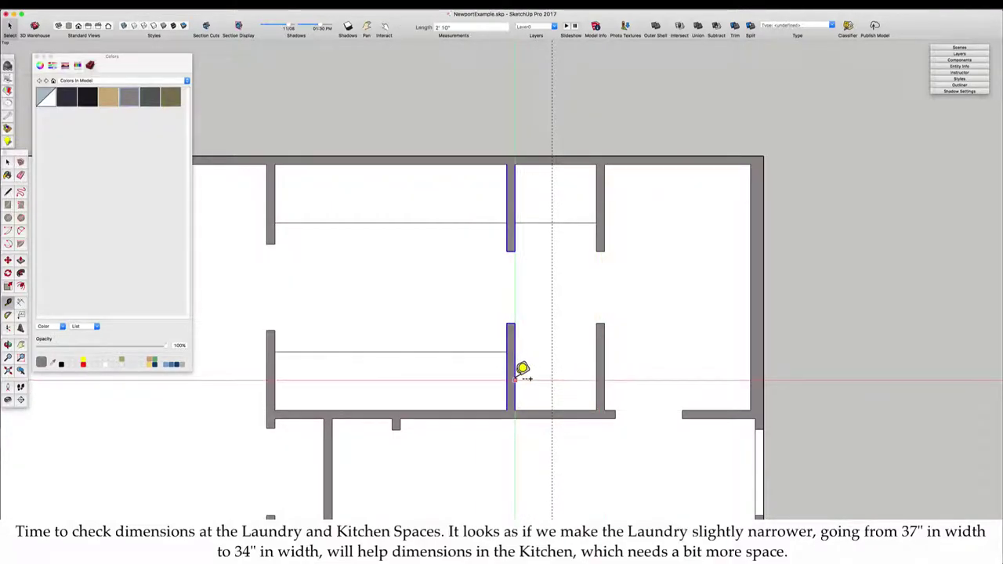
pyautogui.click(561, 156)
pyautogui.scroll(-2, 573, 219)
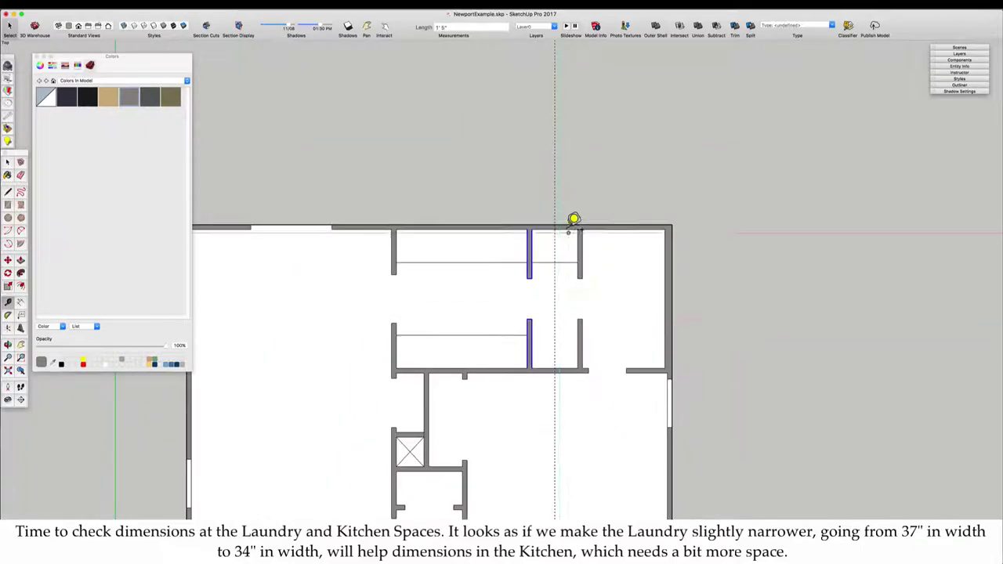
pyautogui.scroll(2, 557, 197)
pyautogui.click(731, 251)
# Step: Place a guide in the kitchen 6'3" from the laundry's center guide to mark the kitchen window's center
pyautogui.press('space')
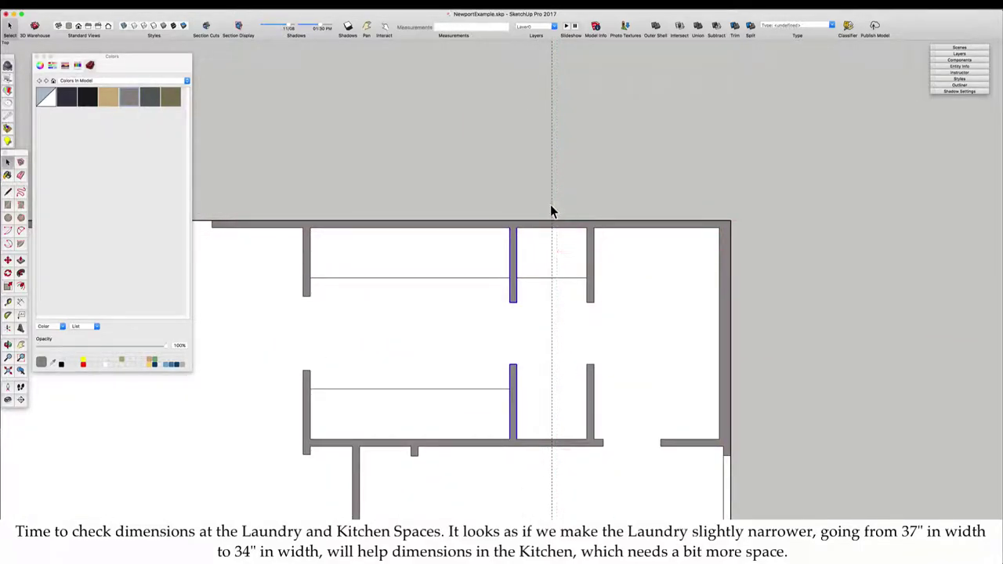
pyautogui.press('t')
pyautogui.click(551, 199)
pyautogui.write("6'3")
pyautogui.press('Return')
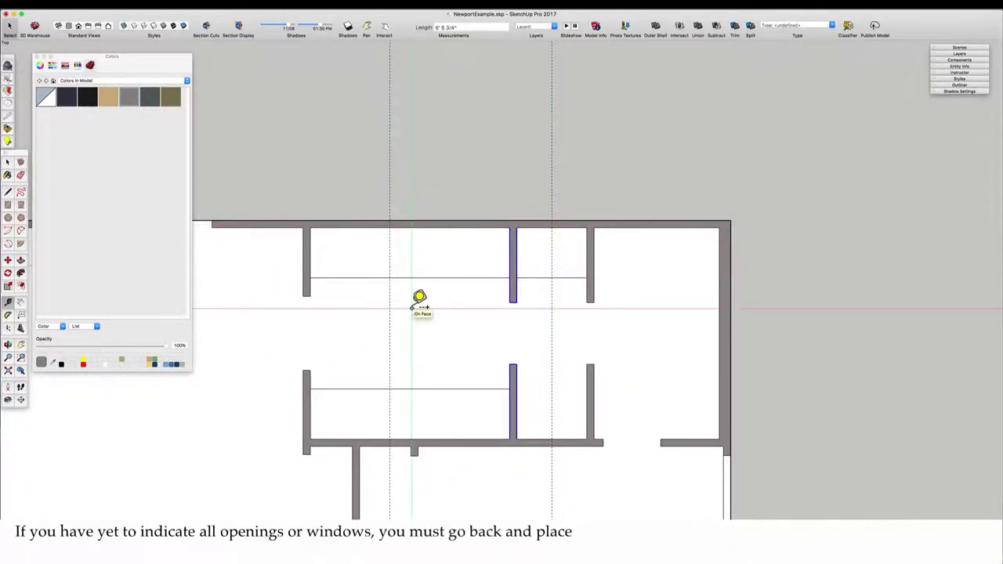
# Step: Place guides 1' to each side of the kitchen window's center guide
pyautogui.scroll(3, 420, 297)
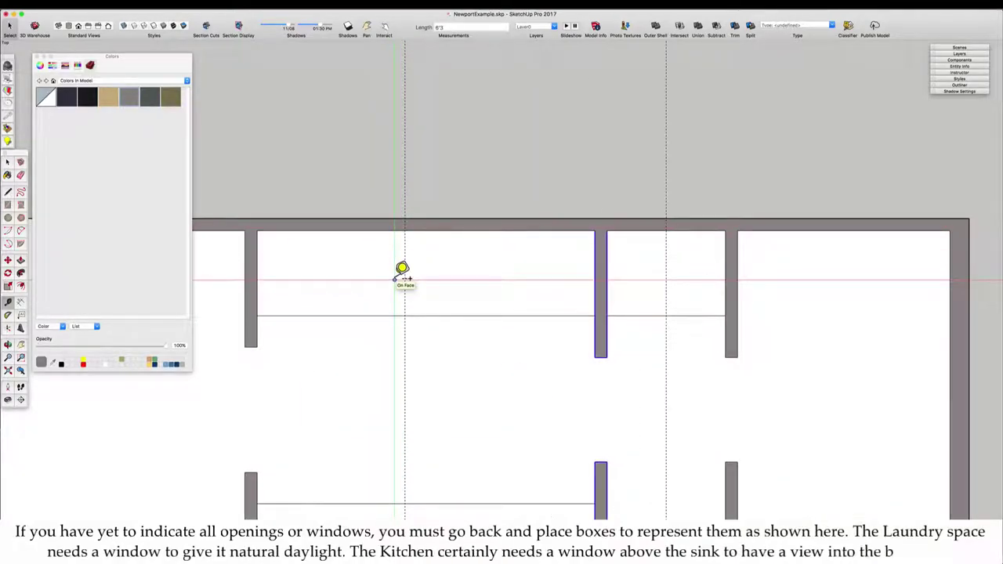
pyautogui.click(405, 283)
pyautogui.write("1'")
pyautogui.press('Return')
pyautogui.click(405, 291)
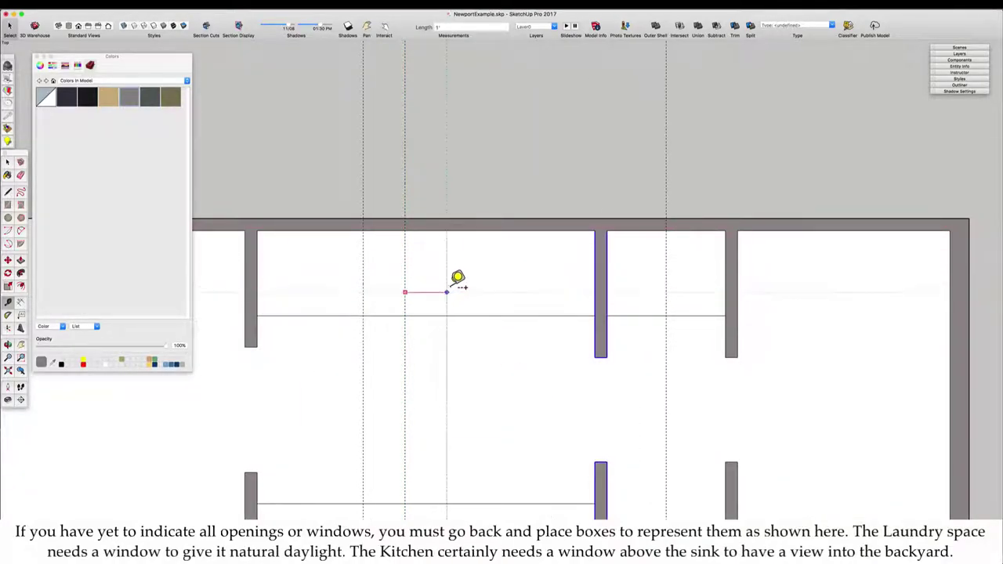
pyautogui.write("1'")
pyautogui.press('Return')
# Step: Draw the kitchen window rectangle across the rear wall between the outer guides and copy it onto the laundry's center guide
pyautogui.press('r')
pyautogui.click(363, 230)
pyautogui.click(446, 219)
pyautogui.press('m')
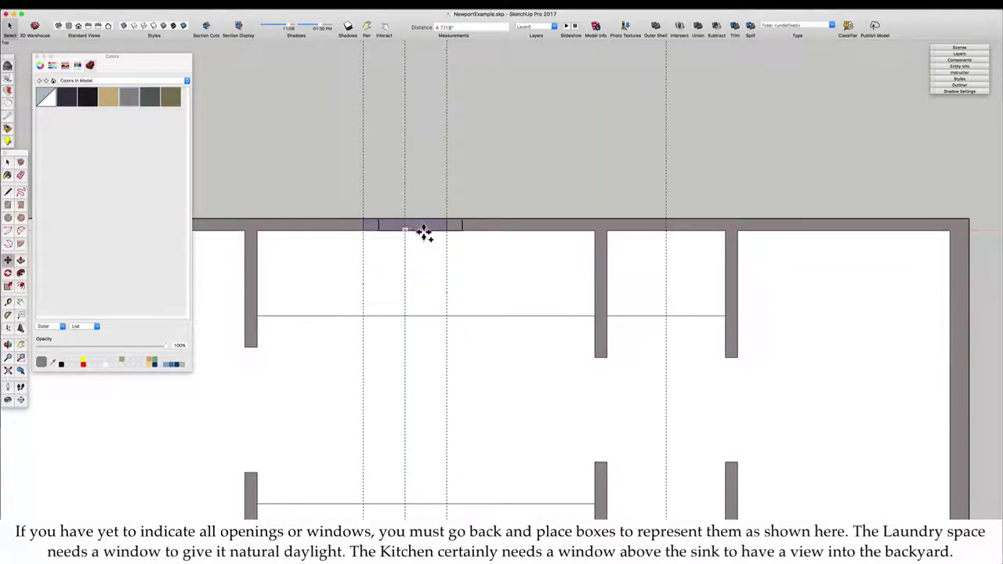
pyautogui.click(667, 229)
# Step: Paint the kitchen and laundry window rectangles with the default material
pyautogui.click(61, 103)
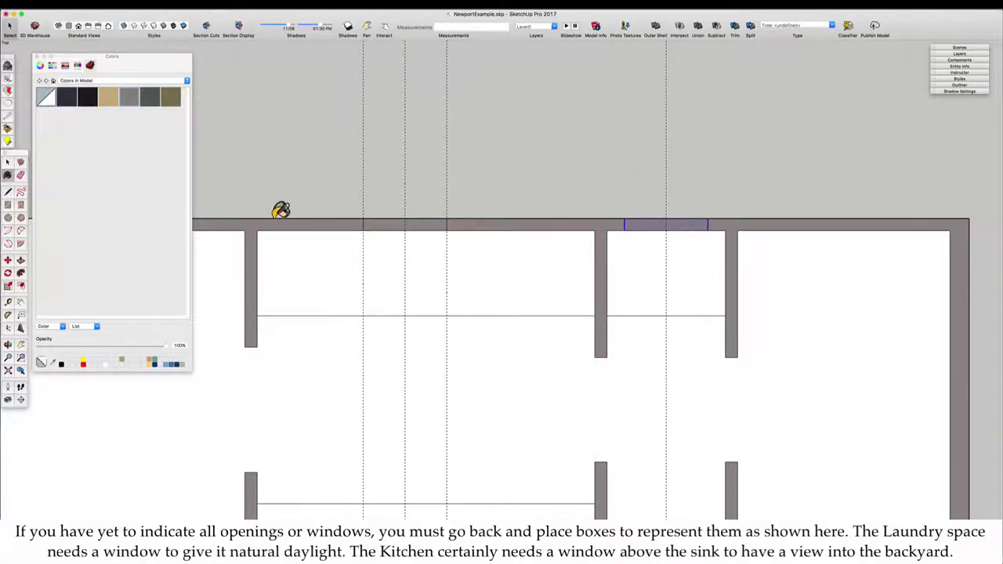
pyautogui.click(405, 225)
pyautogui.click(637, 227)
pyautogui.press('space')
# Step: Place a guide 32.5" inward from the bathroom's rear wall and draw the tub edge line along it between the side walls
pyautogui.scroll(-5, 494, 274)
pyautogui.scroll(3, 495, 275)
pyautogui.press('t')
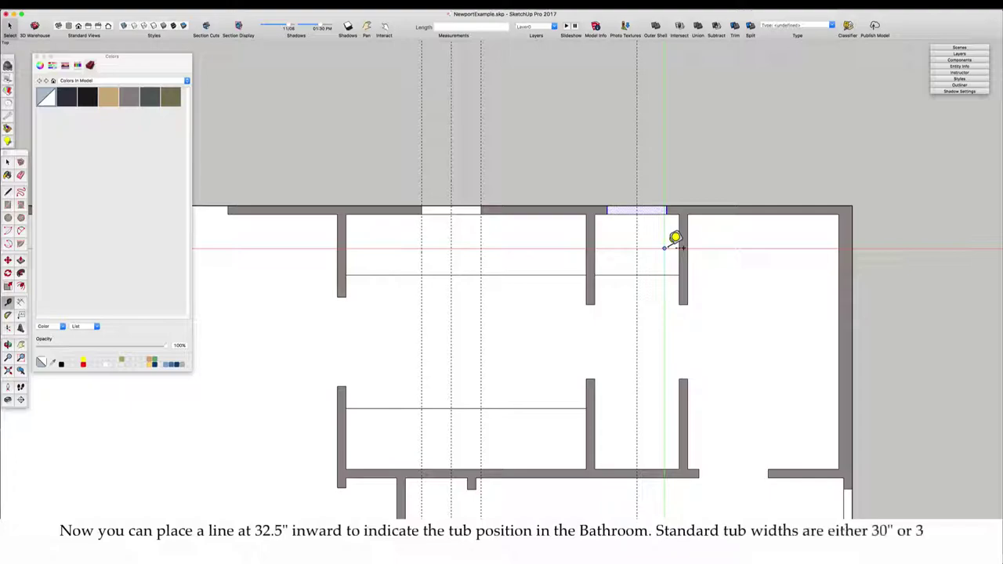
pyautogui.click(727, 214)
pyautogui.write('32.5')
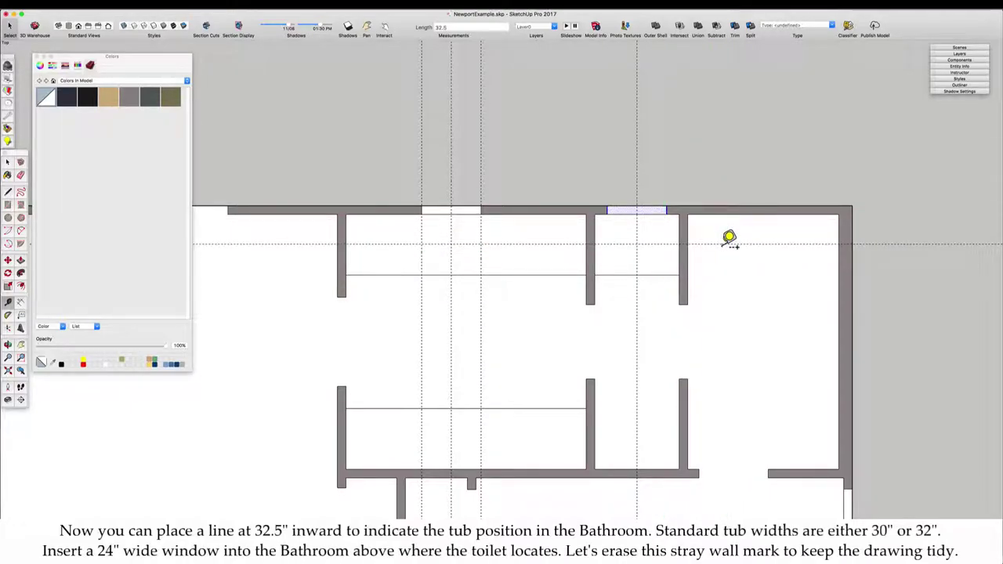
pyautogui.press('Return')
pyautogui.press('l')
pyautogui.click(688, 295)
pyautogui.click(838, 295)
pyautogui.press('space')
pyautogui.click(780, 278)
# Step: Place a guide 49.5" from the bathroom's rear wall and one 1' to each side of it for the side window
pyautogui.press('t')
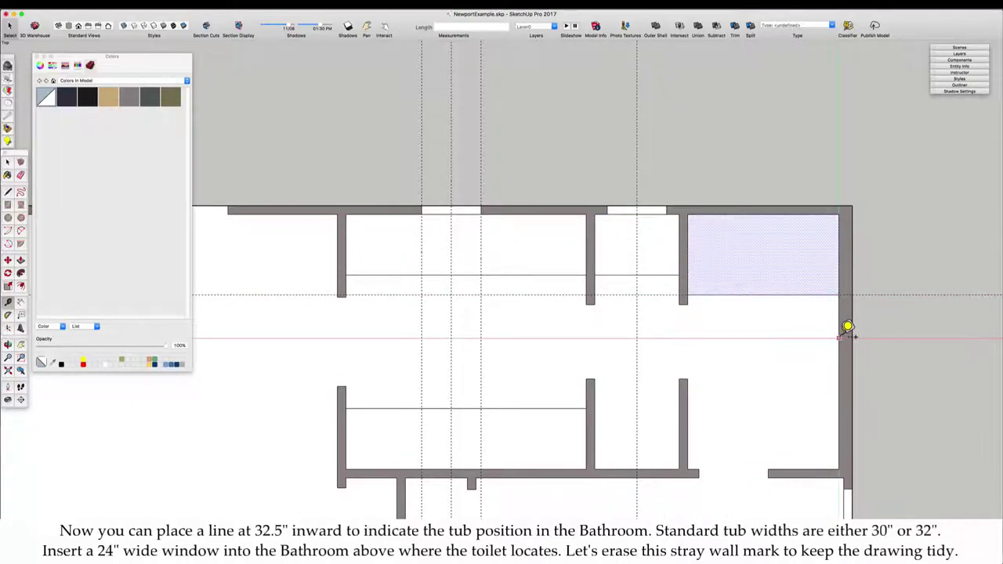
pyautogui.click(812, 214)
pyautogui.write('4')
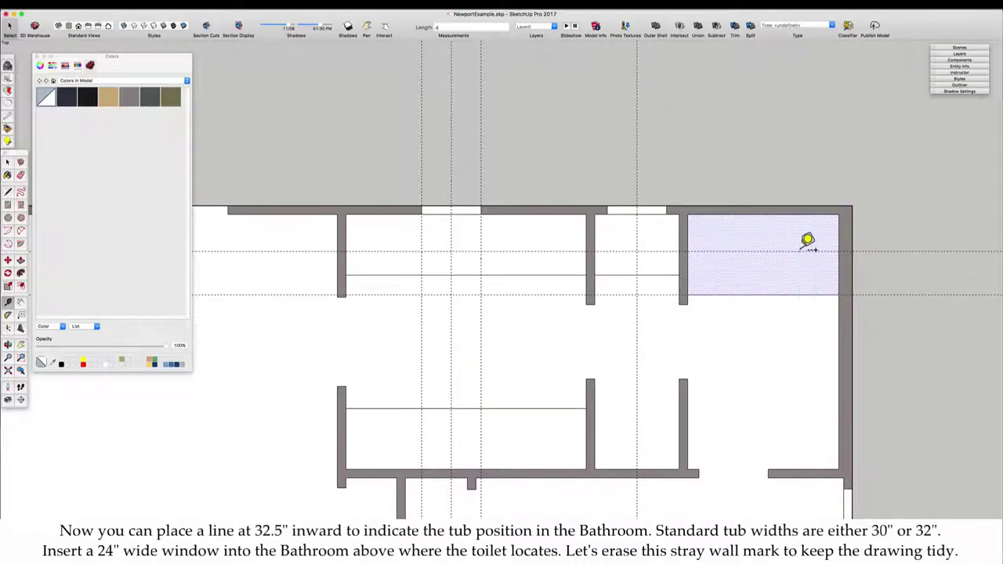
pyautogui.write('9.5')
pyautogui.press('Return')
pyautogui.scroll(1, 800, 306)
pyautogui.click(782, 312)
pyautogui.write("1'")
pyautogui.press('Return')
pyautogui.click(772, 312)
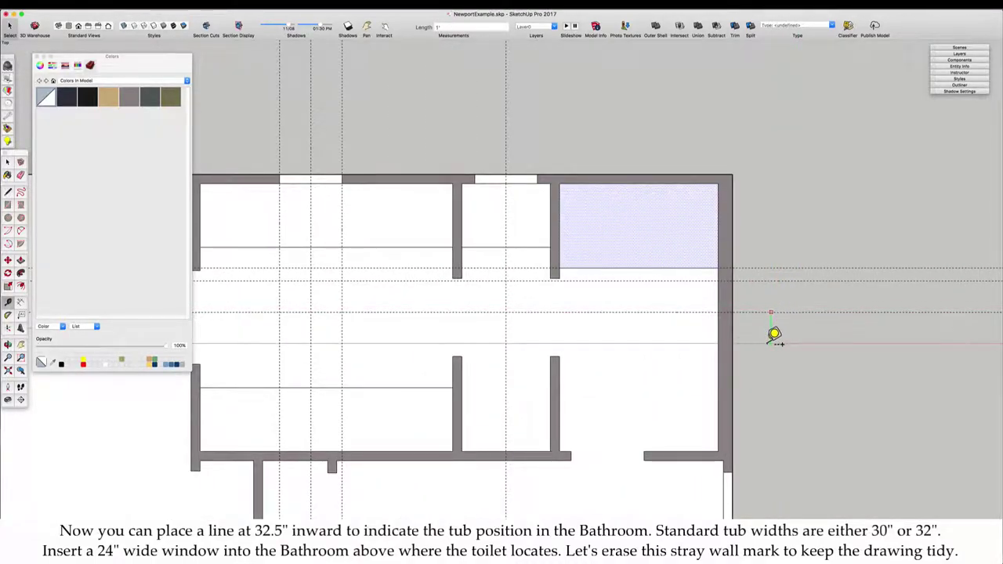
pyautogui.click(773, 341)
# Step: Draw the 24" bathroom window rectangle across the side wall between the guides, paint it with the default material and delete the guides
pyautogui.press('l')
pyautogui.press('r')
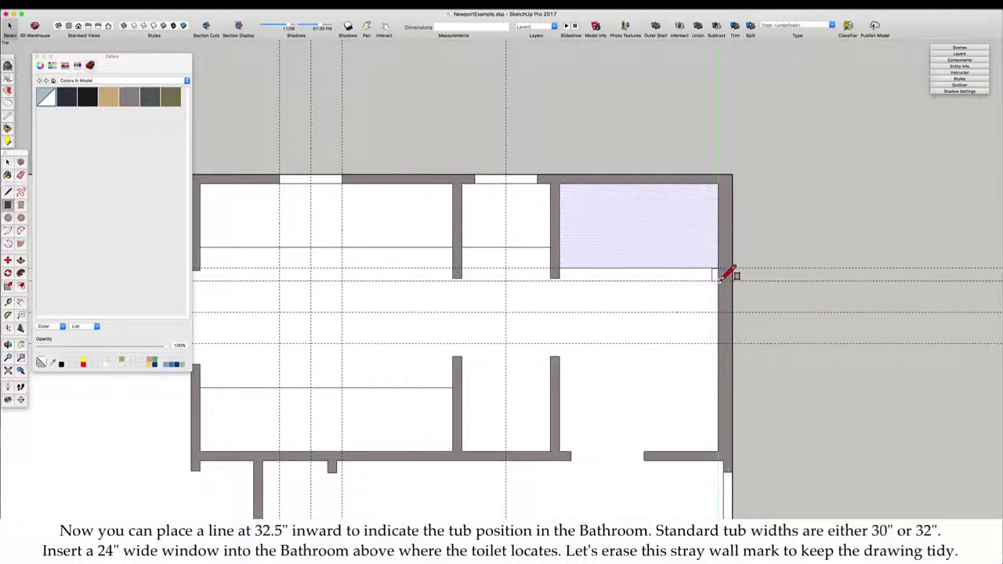
pyautogui.click(718, 281)
pyautogui.click(733, 343)
pyautogui.press('b')
pyautogui.click(726, 334)
pyautogui.scroll(-2, 729, 269)
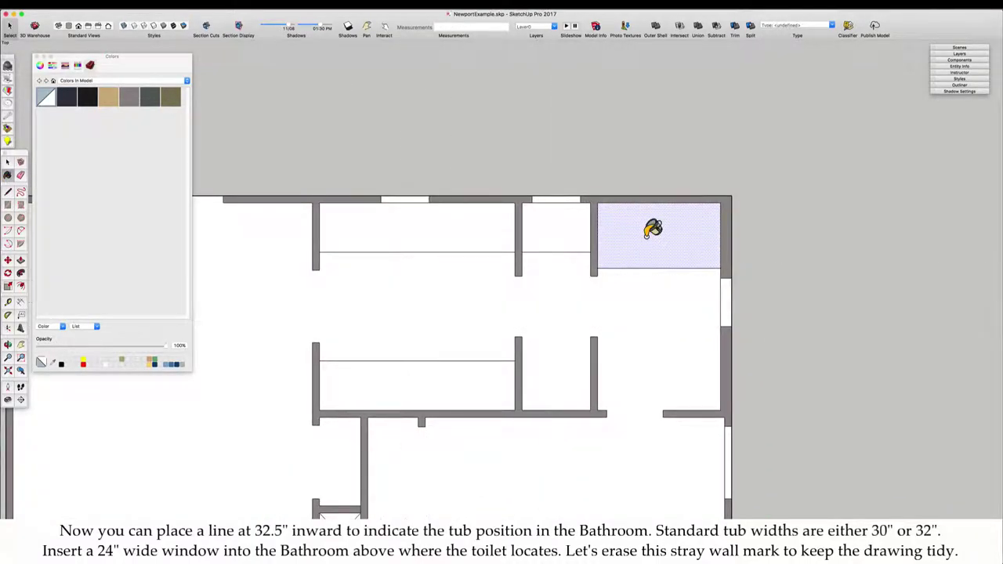
# Step: Look over the plan and erase the stray wall mark
pyautogui.press('space')
pyautogui.scroll(-3, 394, 322)
pyautogui.scroll(3, 584, 276)
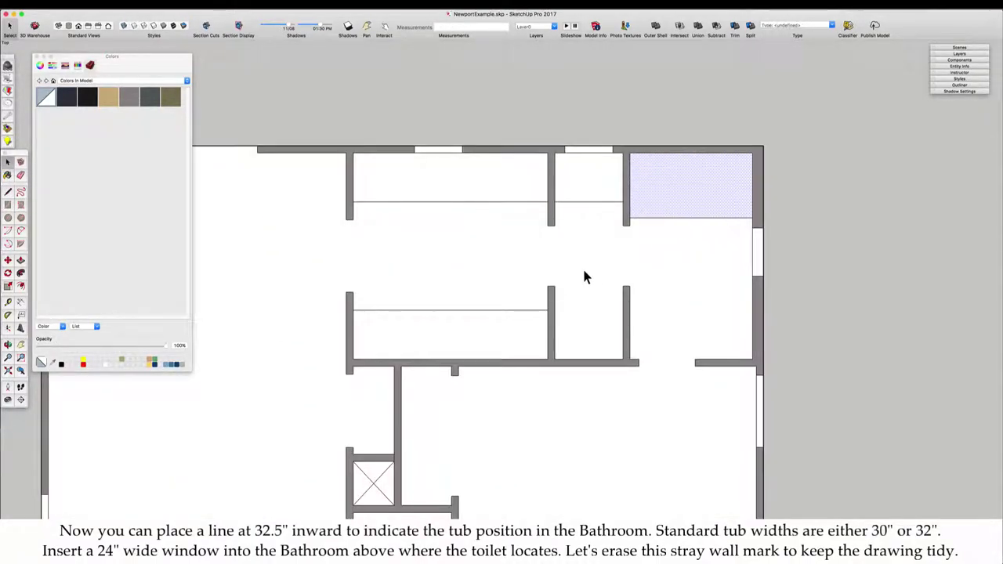
pyautogui.scroll(-3, 584, 271)
pyautogui.click(344, 440)
pyautogui.scroll(1, 345, 441)
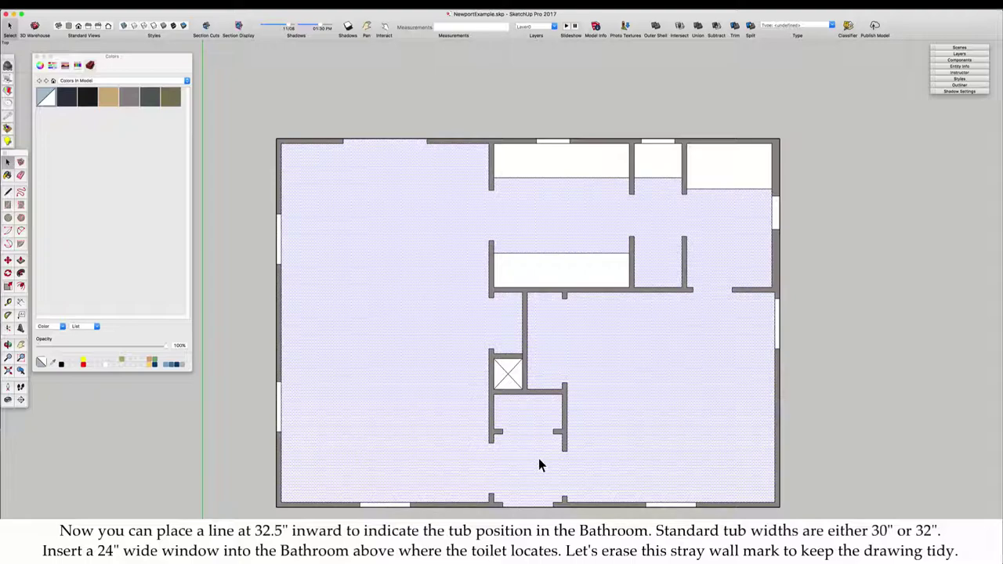
pyautogui.scroll(5, 522, 385)
pyautogui.press('e')
pyautogui.scroll(-5, 505, 345)
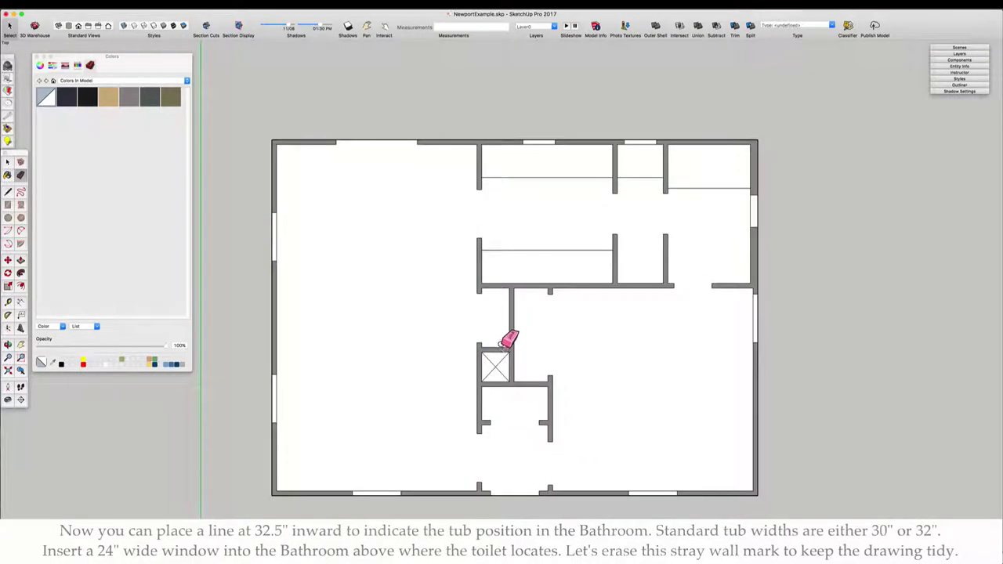
pyautogui.press('space')
pyautogui.click(442, 348)
pyautogui.scroll(1, 442, 347)
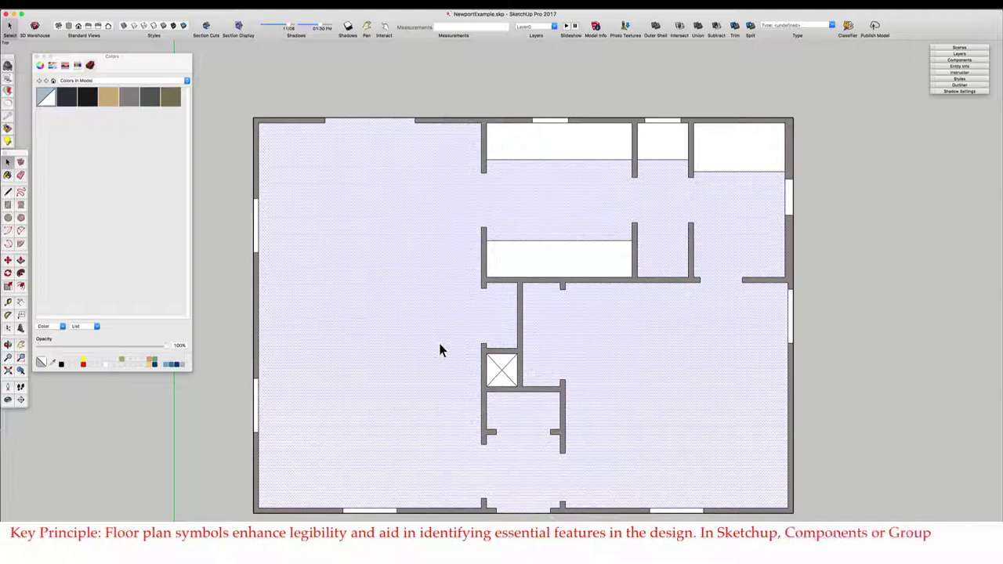
# Step: Open the component library and switch it to the PLAN SYMBOLS collection
pyautogui.click(960, 59)
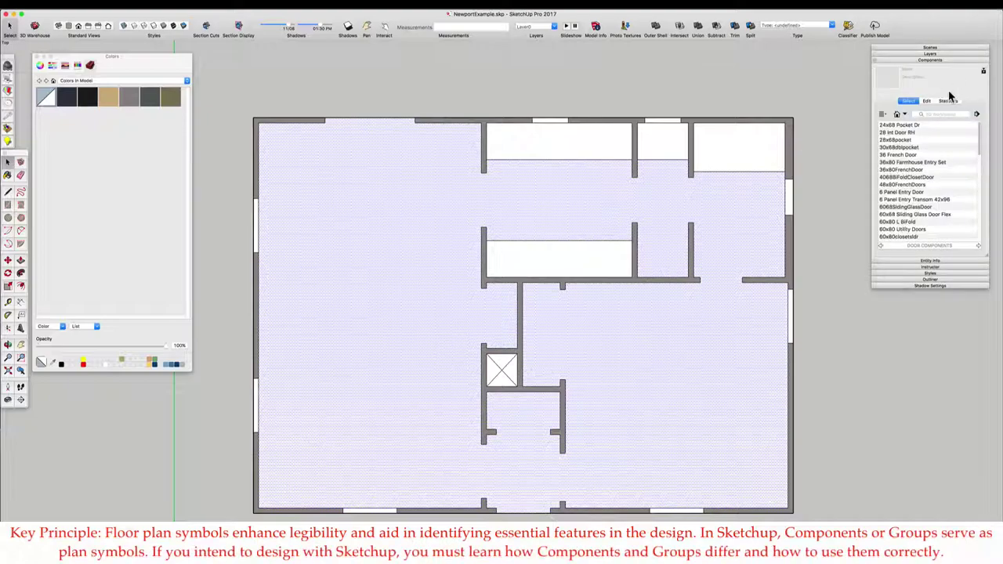
pyautogui.scroll(-5, 905, 232)
pyautogui.scroll(5, 905, 232)
pyautogui.click(897, 115)
pyautogui.click(884, 115)
pyautogui.click(889, 117)
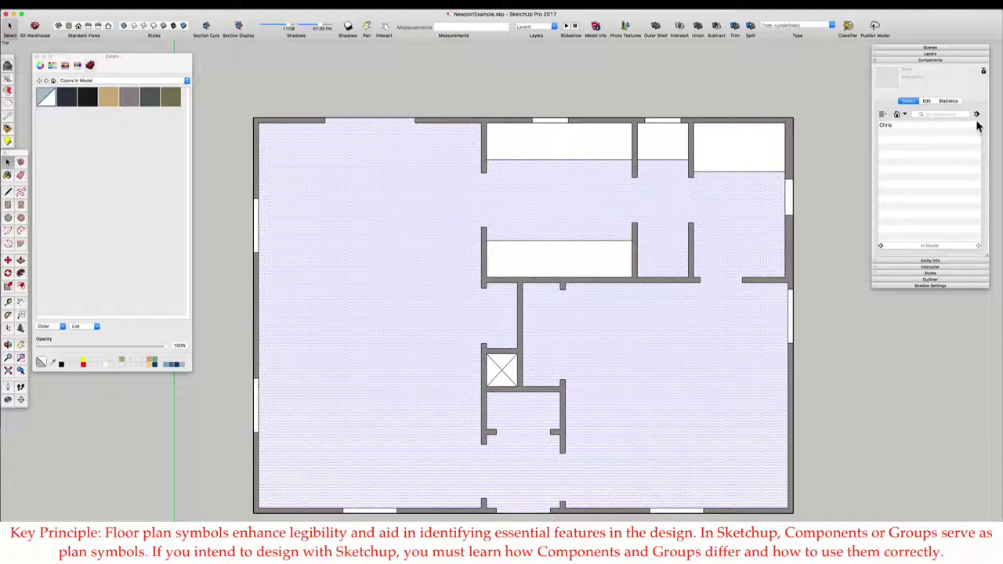
pyautogui.click(904, 115)
pyautogui.click(830, 400)
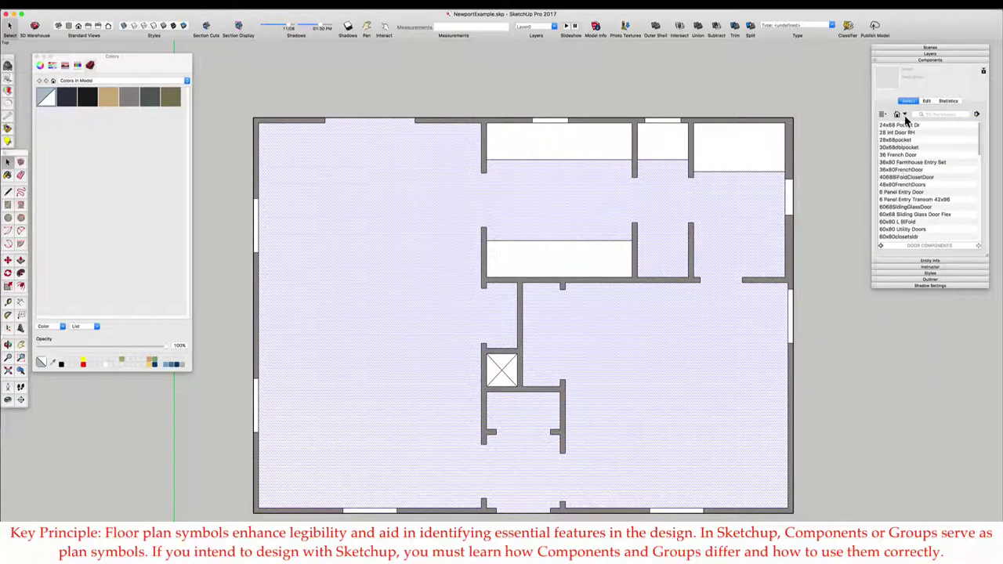
pyautogui.click(903, 115)
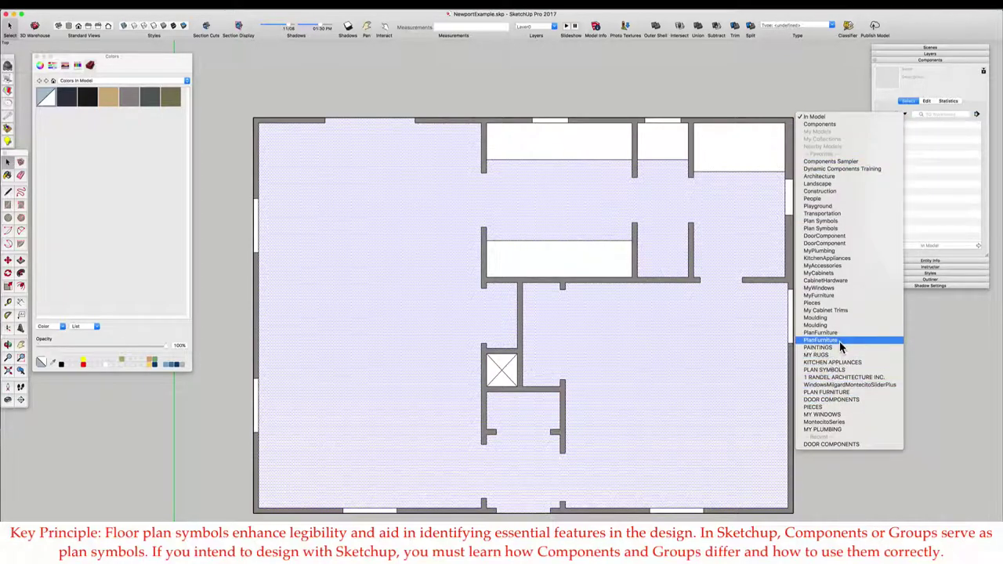
pyautogui.click(836, 370)
# Step: Insert the 36 Int Door Half symbol near the front entry and rotate it
pyautogui.scroll(5, 913, 210)
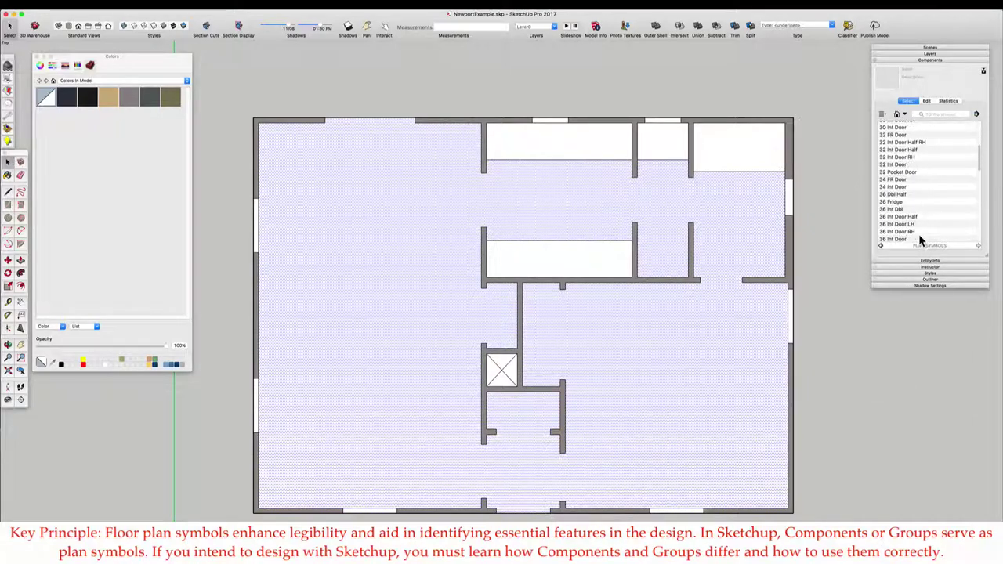
pyautogui.scroll(-3, 921, 239)
pyautogui.click(884, 171)
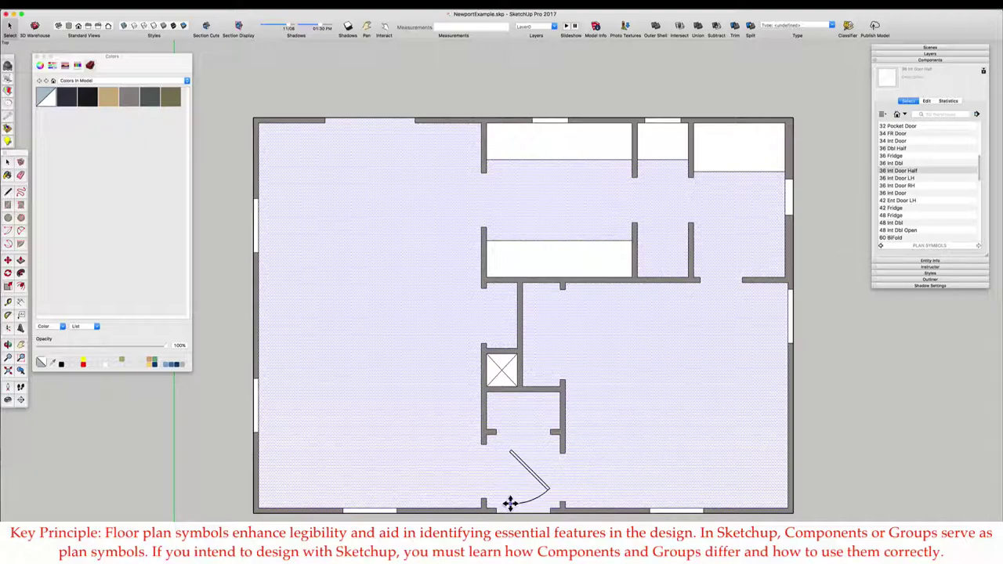
pyautogui.click(511, 504)
pyautogui.scroll(5, 510, 504)
pyautogui.press('q')
pyautogui.click(527, 346)
pyautogui.click(506, 346)
pyautogui.click(525, 325)
pyautogui.press('space')
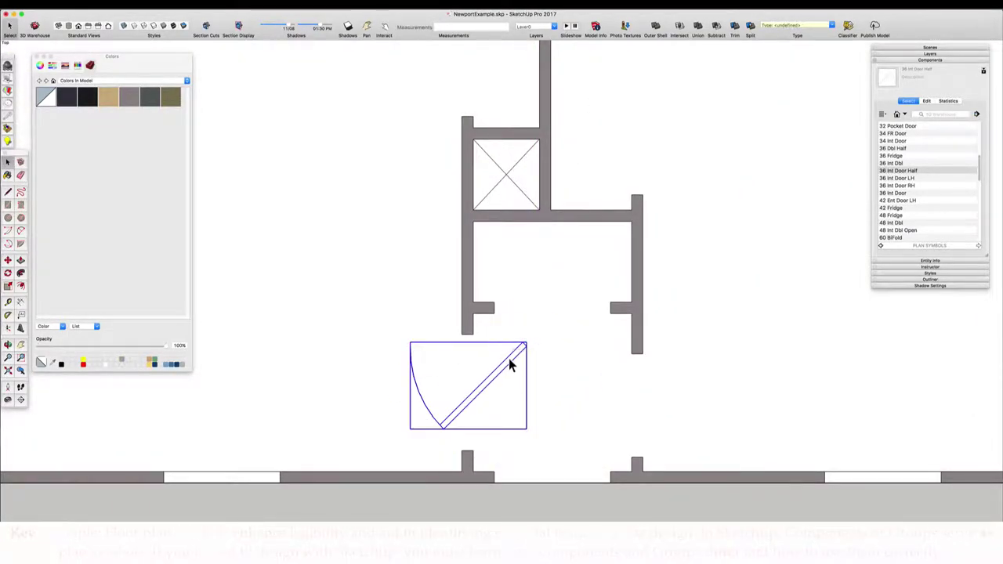
# Step: Flip the half-open door symbol and move it by its hinge corner into the front entry opening
pyautogui.rightClick(508, 359)
pyautogui.click(626, 503)
pyautogui.press('m')
pyautogui.moveTo(527, 429); pyautogui.dragTo(605, 472)
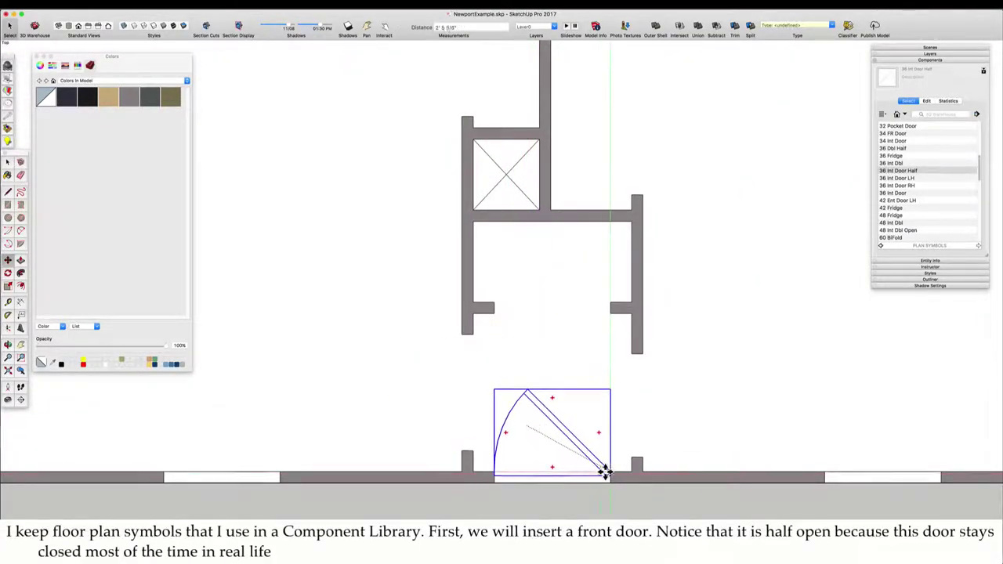
pyautogui.click(605, 473)
# Step: Insert the 32 Int Door symbol, rotate it 90° and move it to the bedroom doorway beside the entry
pyautogui.scroll(-2, 511, 398)
pyautogui.scroll(2, 906, 169)
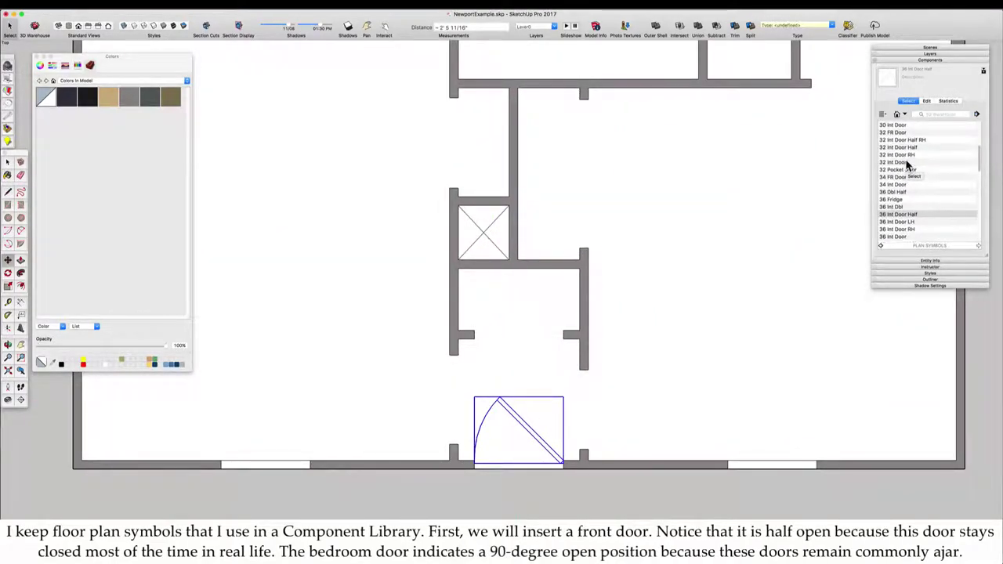
pyautogui.click(905, 164)
pyautogui.click(600, 426)
pyautogui.click(659, 421)
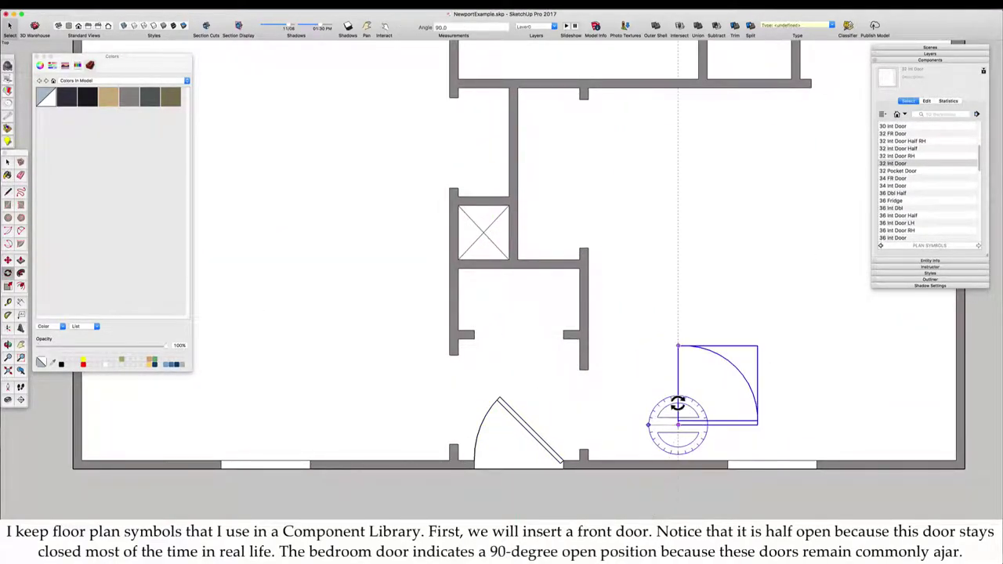
pyautogui.click(677, 404)
pyautogui.press('m')
pyautogui.click(678, 425)
pyautogui.click(588, 449)
# Step: Group the front door and bedroom door symbols and open the group for editing
pyautogui.press('space')
pyautogui.scroll(-3, 542, 432)
pyautogui.scroll(2, 536, 435)
pyautogui.keyDown('shift'); pyautogui.click(535, 437); pyautogui.keyUp('shift')
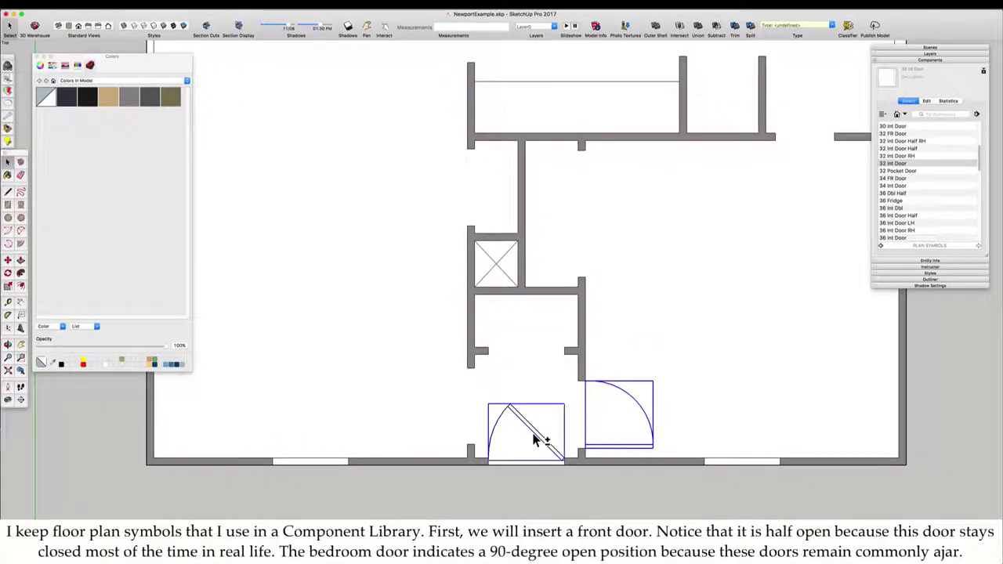
pyautogui.press('g')
pyautogui.scroll(-3, 534, 436)
pyautogui.scroll(2, 540, 378)
pyautogui.doubleClick(561, 448)
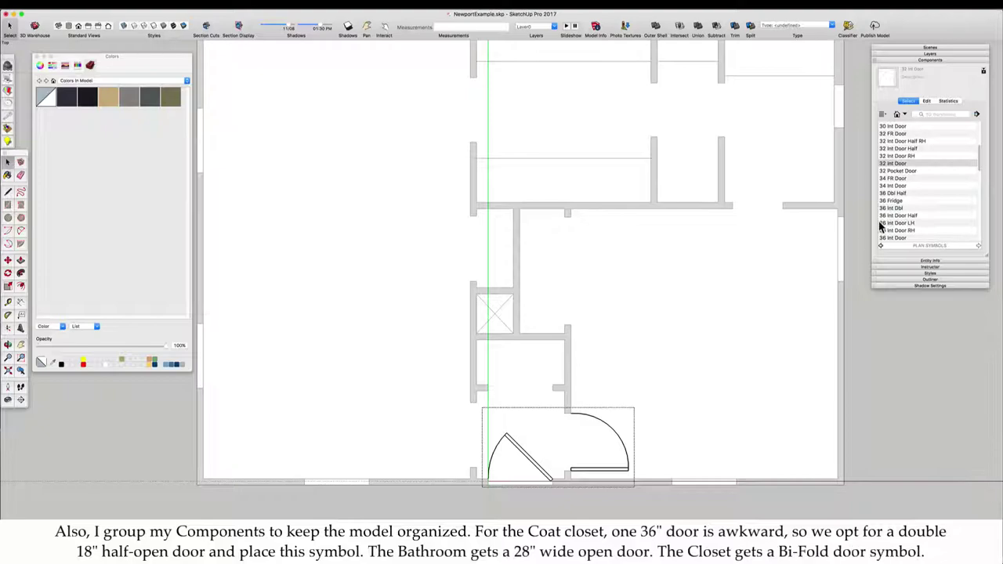
# Step: Insert the 36 Dbl Half door symbol, flip it and fit it into the coat closet opening
pyautogui.scroll(-2, 901, 221)
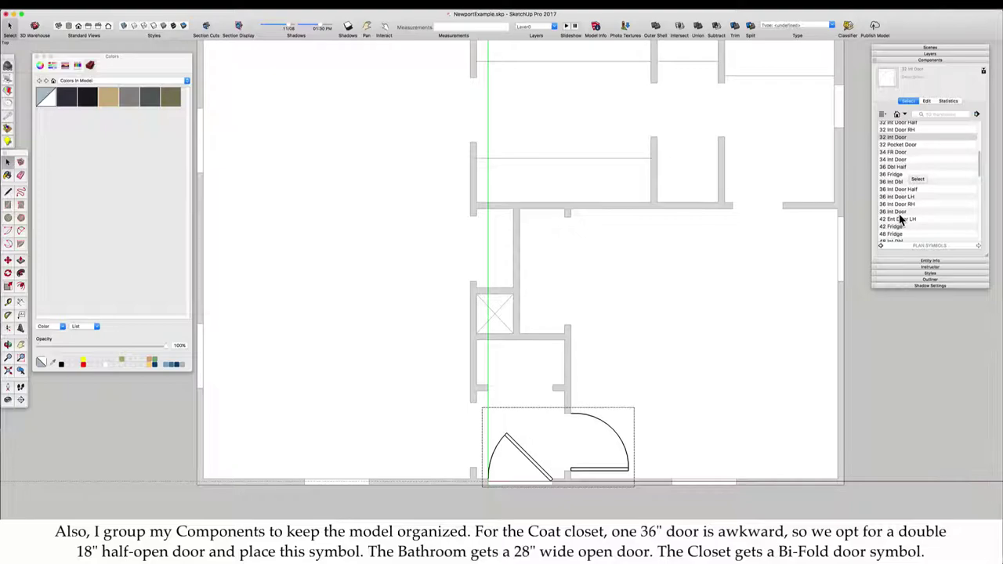
pyautogui.click(897, 183)
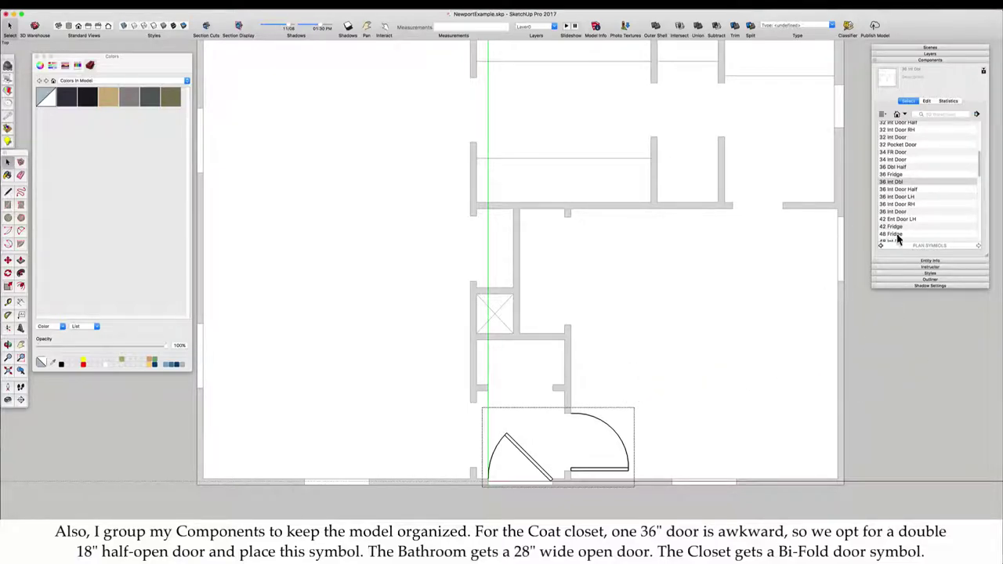
pyautogui.click(907, 168)
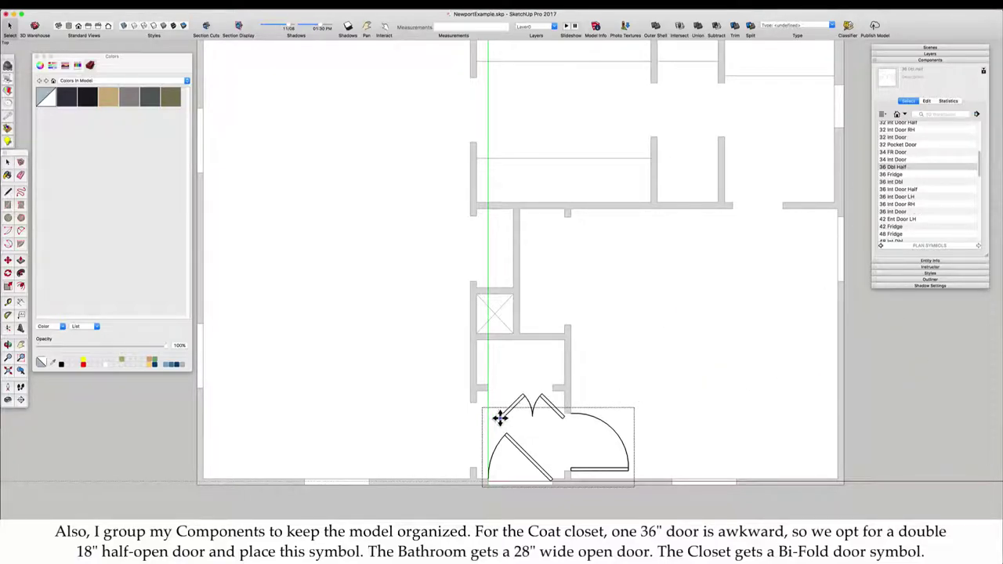
pyautogui.rightClick(486, 368)
pyautogui.scroll(3, 543, 387)
pyautogui.click(549, 398)
pyautogui.click(556, 389)
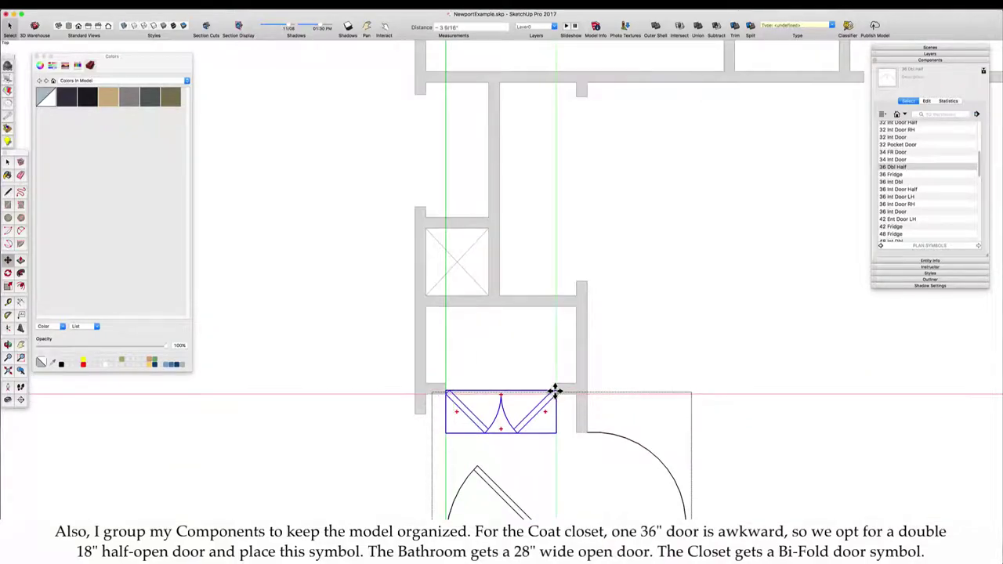
# Step: Insert the 28 Int Door LH symbol, flip it and set it in the bathroom doorway, swinging inward
pyautogui.scroll(-4, 588, 439)
pyautogui.scroll(3, 799, 204)
pyautogui.scroll(5, 921, 192)
pyautogui.scroll(-1, 921, 192)
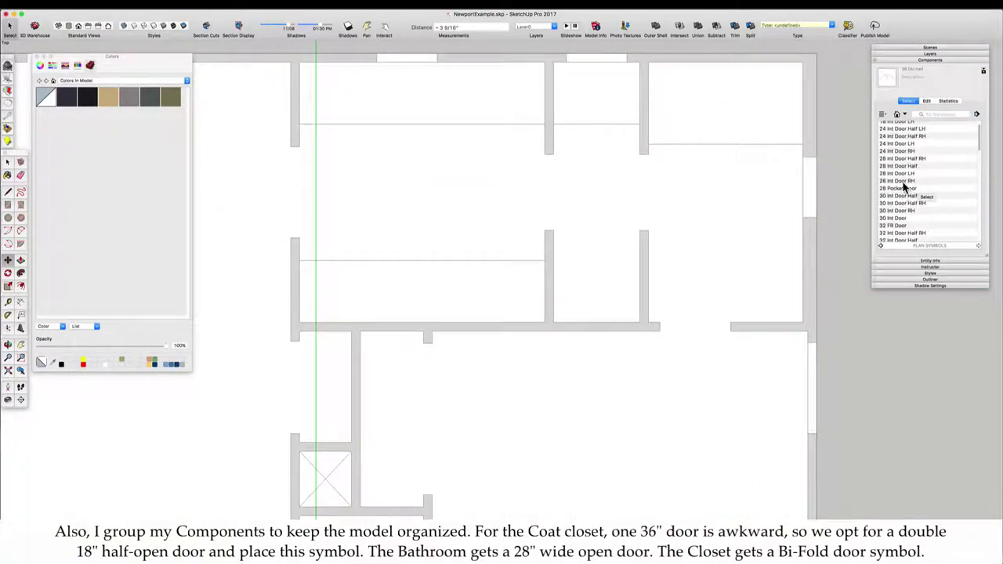
pyautogui.click(902, 173)
pyautogui.click(732, 311)
pyautogui.rightClick(732, 313)
pyautogui.moveTo(776, 459)
pyautogui.click(835, 461)
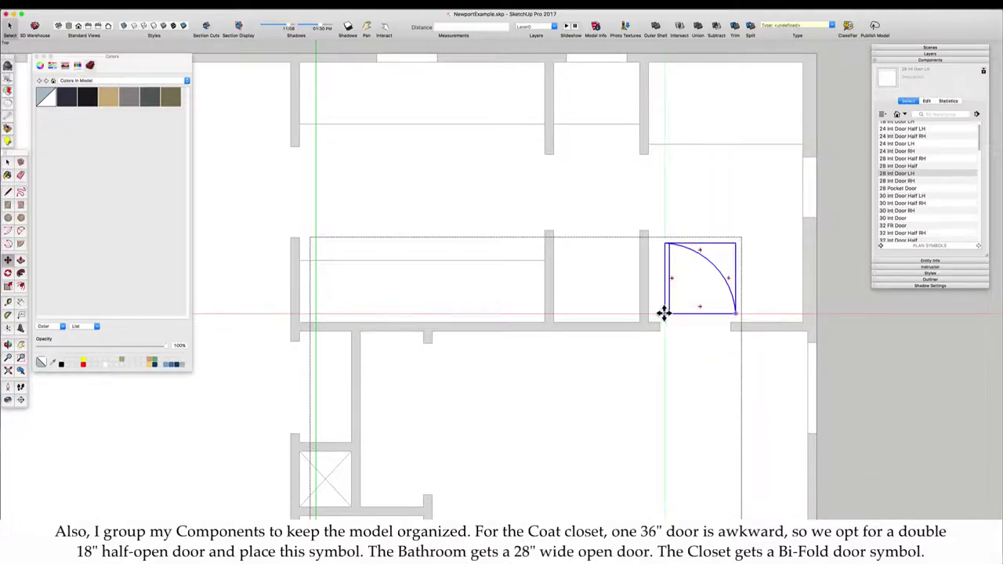
pyautogui.scroll(-3, 656, 325)
pyautogui.scroll(3, 564, 352)
# Step: Insert the 60 BiFold symbol in the bedroom and rotate it parallel to the closet opening
pyautogui.scroll(-6, 920, 191)
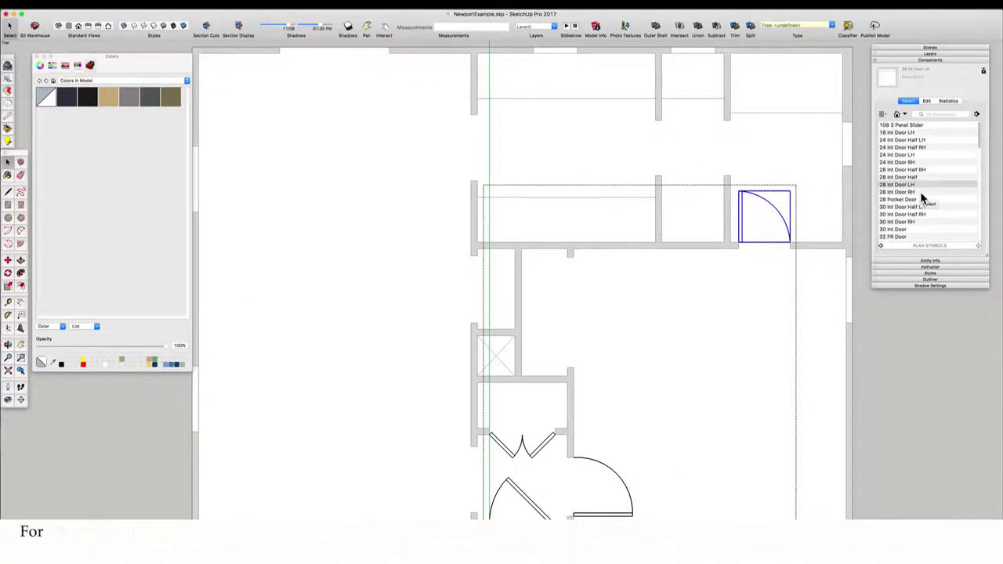
pyautogui.click(891, 146)
pyautogui.press('q')
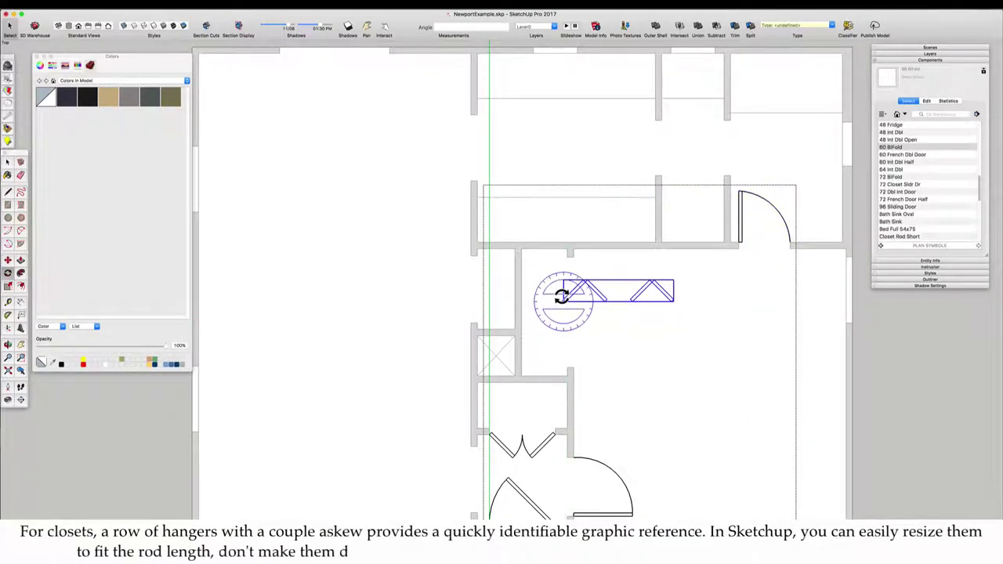
pyautogui.click(562, 299)
pyautogui.click(551, 301)
pyautogui.click(565, 285)
# Step: Move the bifold door by its corner onto the bedroom closet opening
pyautogui.press('m')
pyautogui.scroll(3, 562, 310)
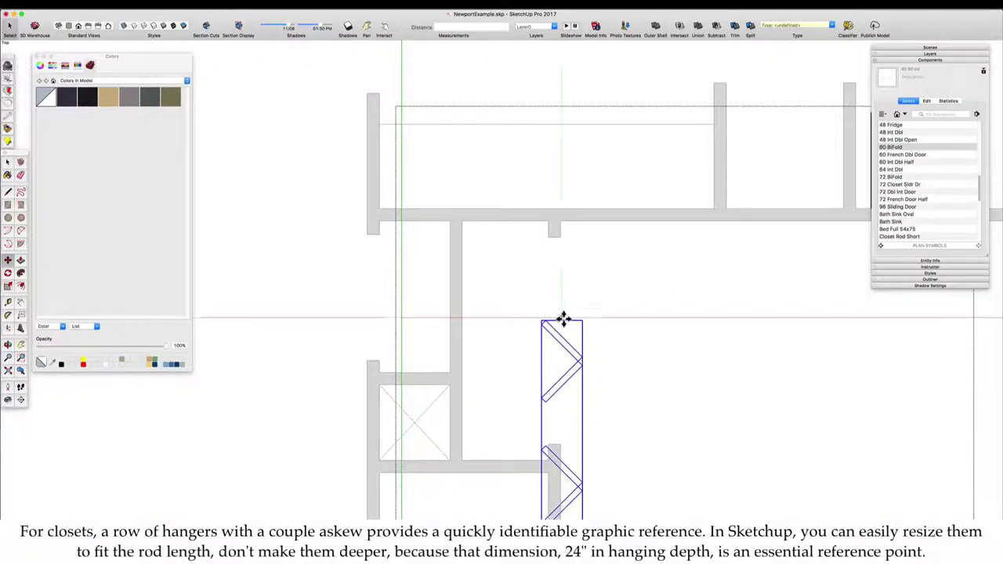
pyautogui.scroll(3, 551, 321)
pyautogui.click(546, 319)
pyautogui.click(577, 144)
pyautogui.scroll(-6, 577, 149)
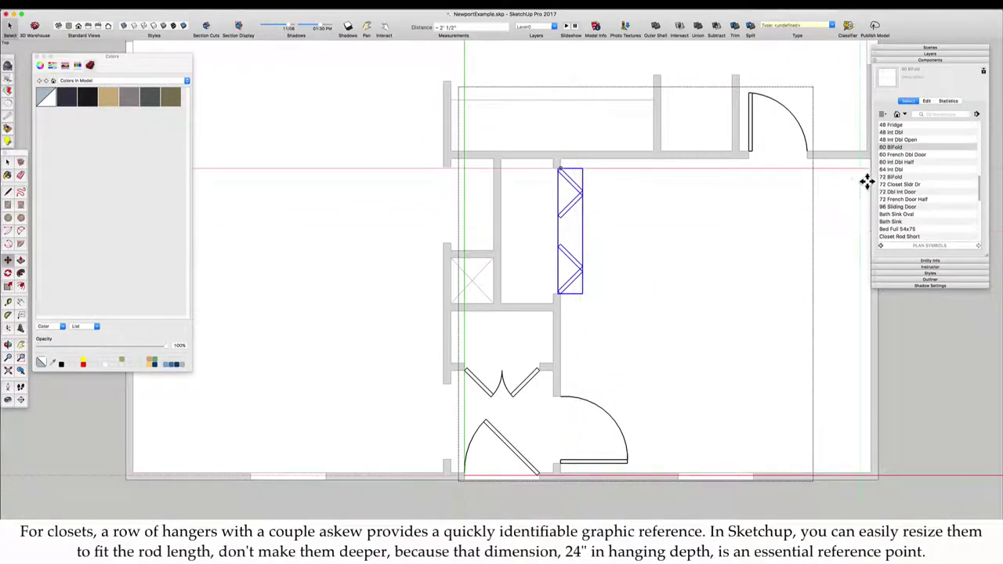
# Step: Insert the Closet Rod symbol in the bedroom and rotate it to match the closet's long direction
pyautogui.click(898, 240)
pyautogui.click(621, 296)
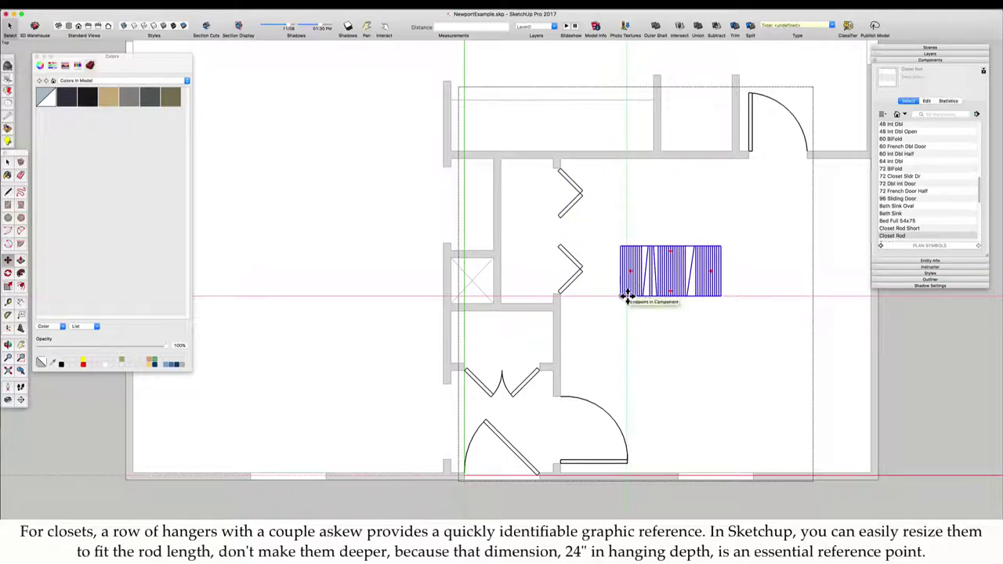
pyautogui.press('q')
pyautogui.click(672, 283)
pyautogui.click(656, 282)
# Step: Move the closet rod into the bedroom closet and stretch it to the closet's full length, keeping its depth
pyautogui.press('m')
pyautogui.click(636, 234)
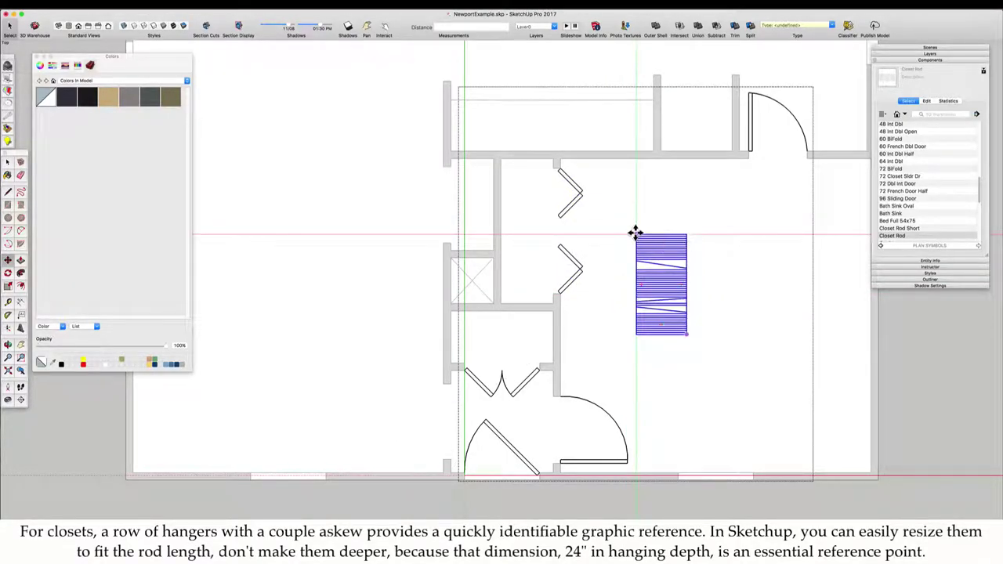
pyautogui.scroll(3, 497, 161)
pyautogui.click(505, 160)
pyautogui.click(521, 222)
pyautogui.press('s')
pyautogui.click(551, 348)
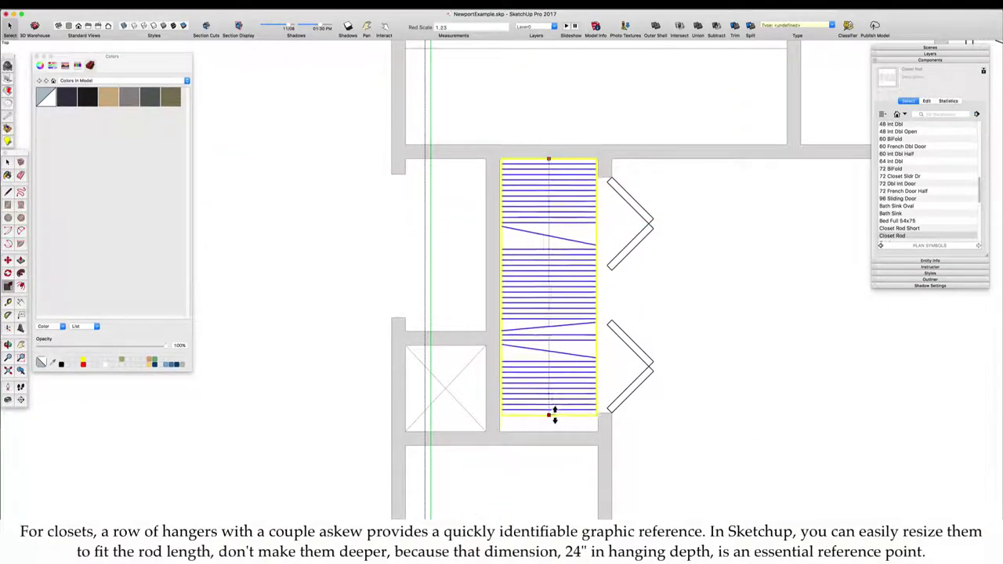
pyautogui.click(553, 432)
# Step: Insert another Closet Rod symbol in the coat closet and scale it to fit between the side walls
pyautogui.scroll(-4, 548, 266)
pyautogui.scroll(2, 575, 282)
pyautogui.click(890, 239)
pyautogui.click(557, 374)
pyautogui.scroll(4, 466, 426)
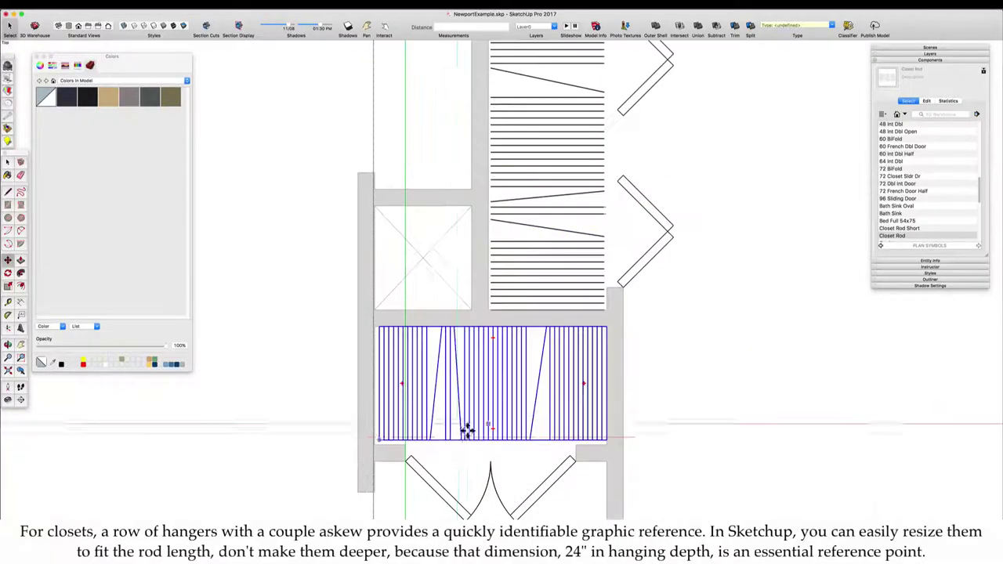
pyautogui.press('m')
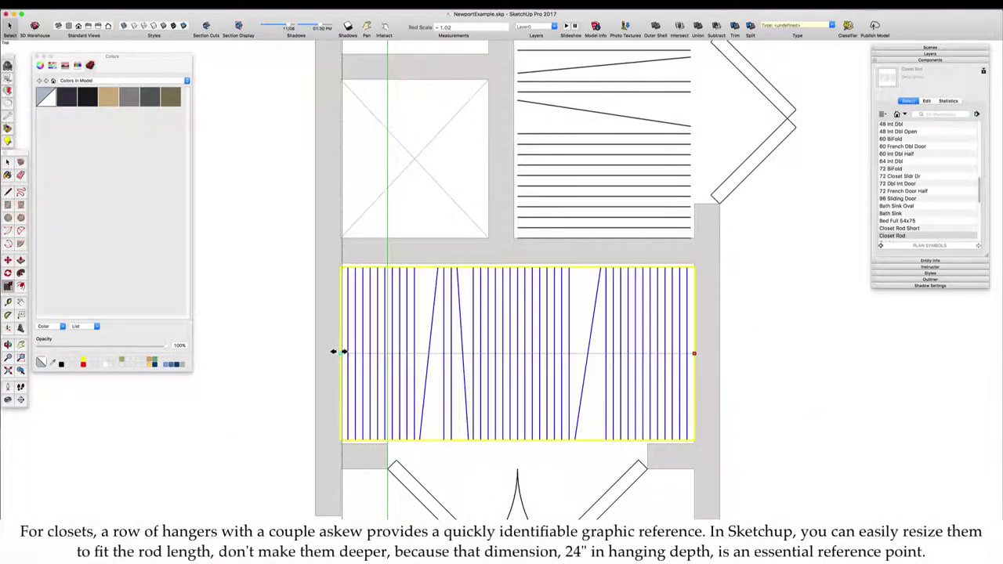
pyautogui.scroll(-6, 494, 323)
pyautogui.scroll(1, 572, 431)
pyautogui.keyDown('shift'); pyautogui.moveTo(485, 300); pyautogui.dragTo(547, 291, button='middle'); pyautogui.keyUp('shift')
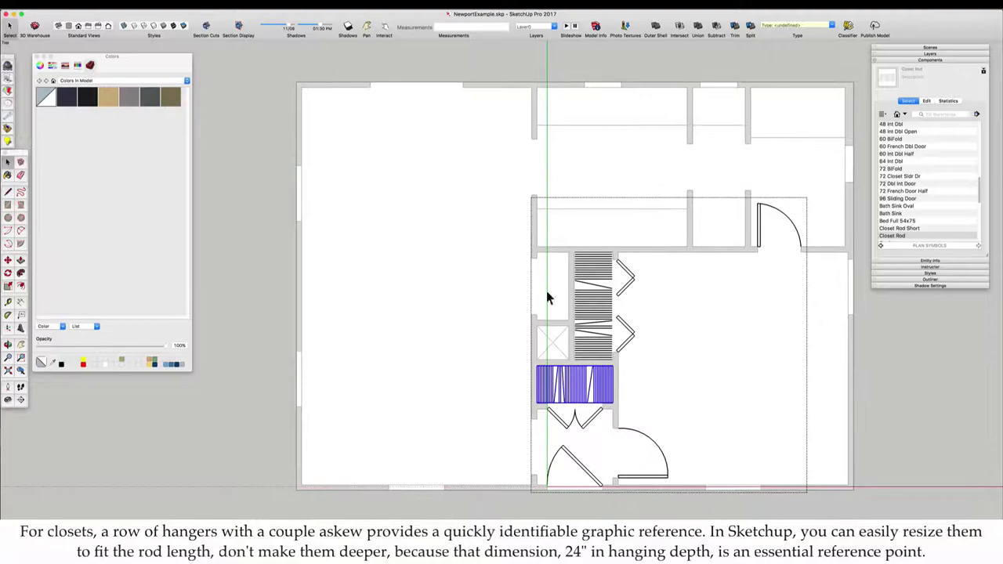
# Step: Insert the Fireplace 36 symbol, flip it toward the living room and move it into the niche beside the bedroom closet
pyautogui.scroll(-5, 910, 200)
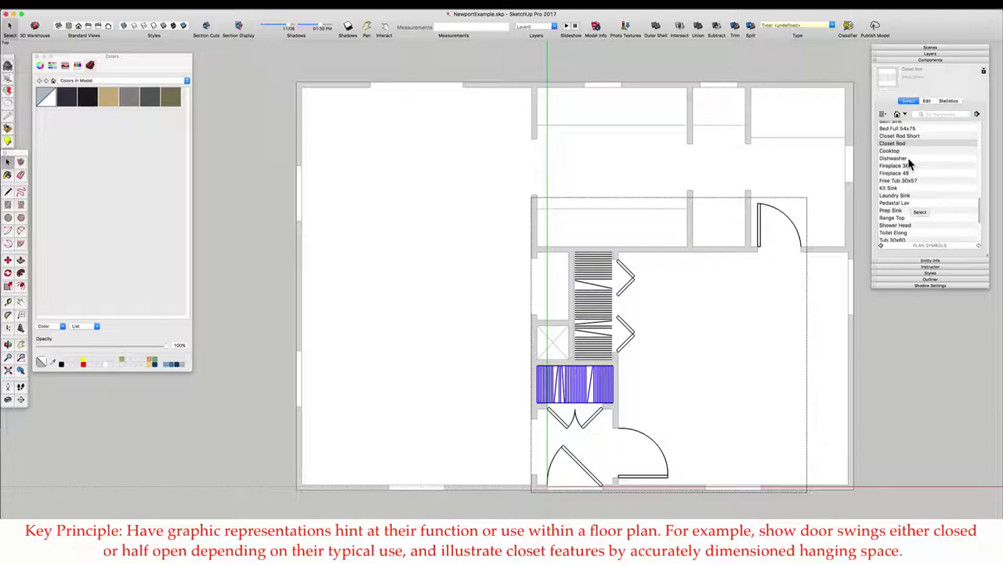
pyautogui.click(909, 166)
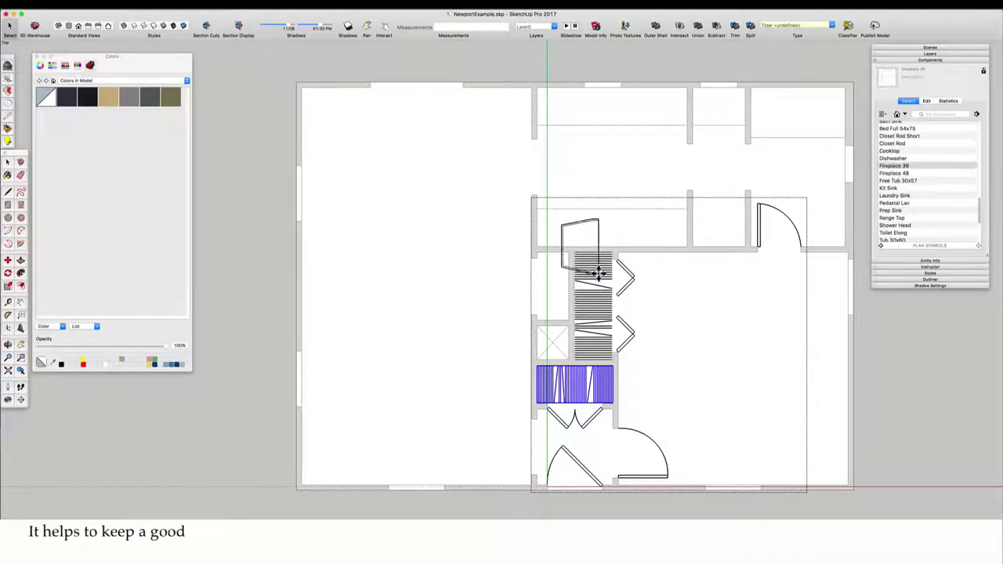
pyautogui.click(515, 315)
pyautogui.rightClick(516, 317)
pyautogui.moveTo(548, 461)
pyautogui.click(625, 463)
pyautogui.scroll(4, 506, 275)
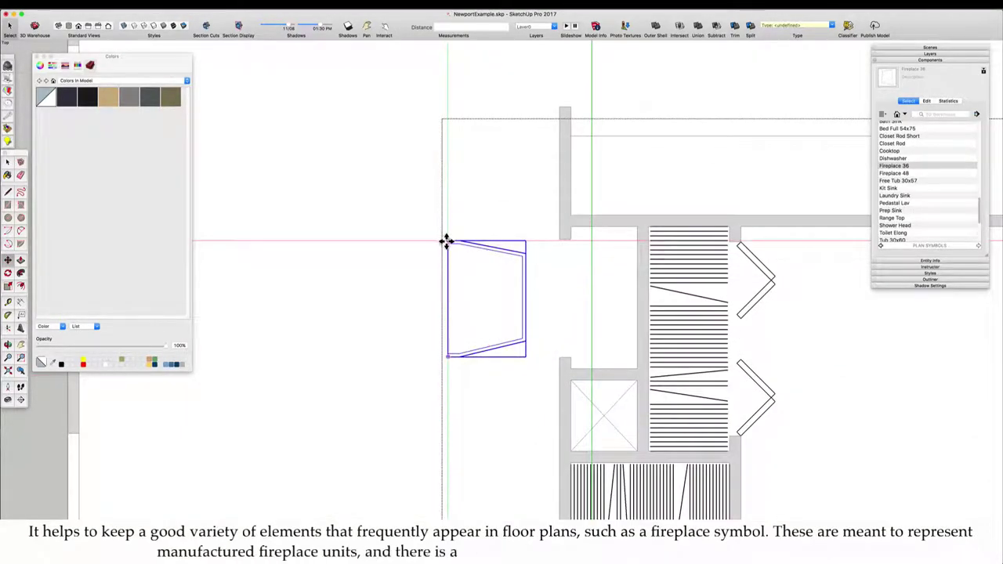
pyautogui.click(446, 240)
pyautogui.scroll(5, 541, 281)
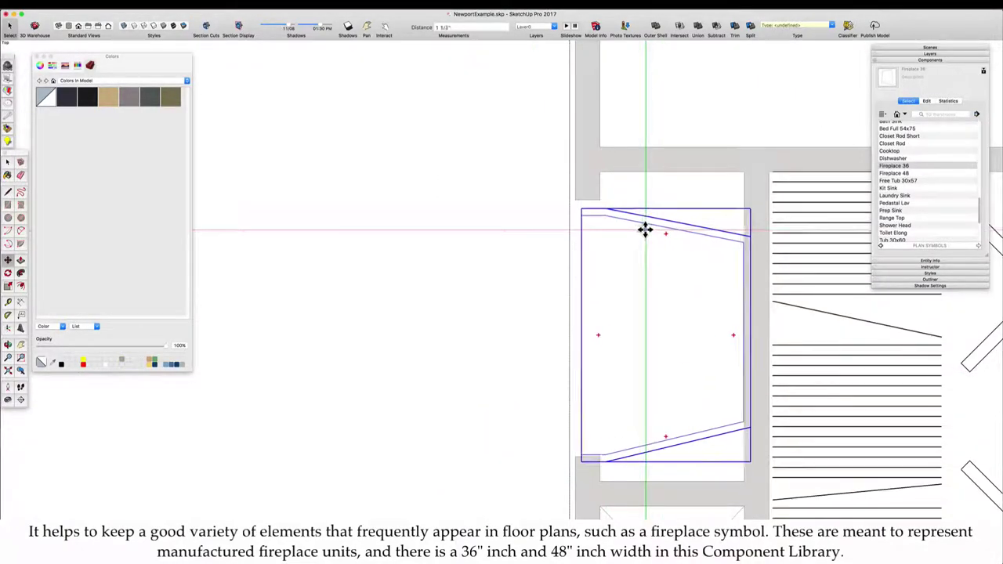
# Step: Move the fireplace symbol out of the niche into the living room and check the niche with the tape measure
pyautogui.press('t')
pyautogui.press('space')
pyautogui.scroll(-2, 572, 259)
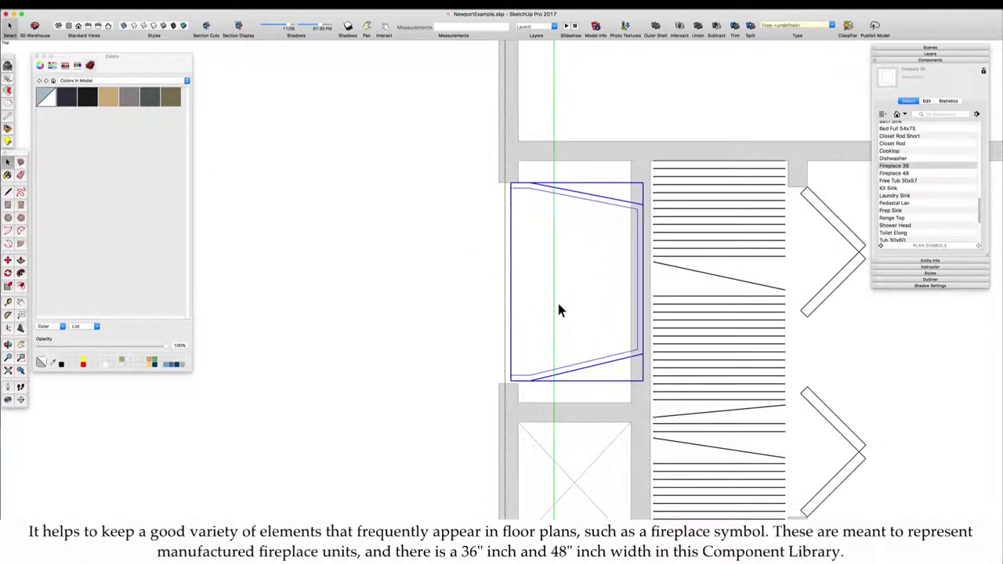
pyautogui.press('m')
pyautogui.moveTo(564, 316); pyautogui.dragTo(369, 313)
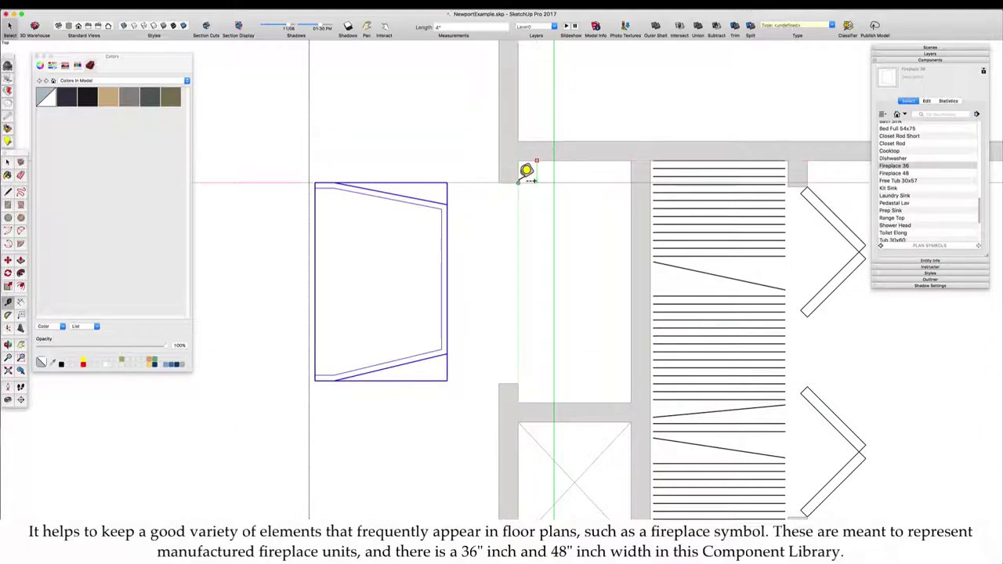
# Step: Move the end edge of the wall stub below the fireplace niche into line with the fireplace symbol's edge
pyautogui.scroll(-3, 511, 390)
pyautogui.doubleClick(509, 381)
pyautogui.click(519, 371)
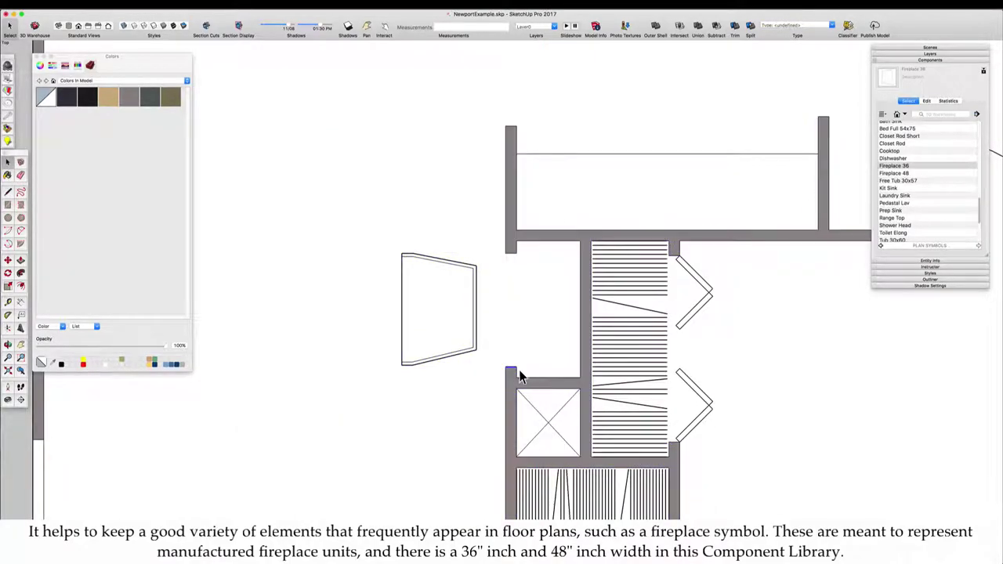
pyautogui.press('m')
pyautogui.moveTo(514, 367); pyautogui.dragTo(413, 365)
# Step: Move the fireplace symbol back into the niche opening, its front flush with the living room wall face
pyautogui.press('space')
pyautogui.click(425, 276)
pyautogui.moveTo(423, 284); pyautogui.dragTo(504, 250)
pyautogui.scroll(-3, 482, 269)
pyautogui.scroll(3, 481, 269)
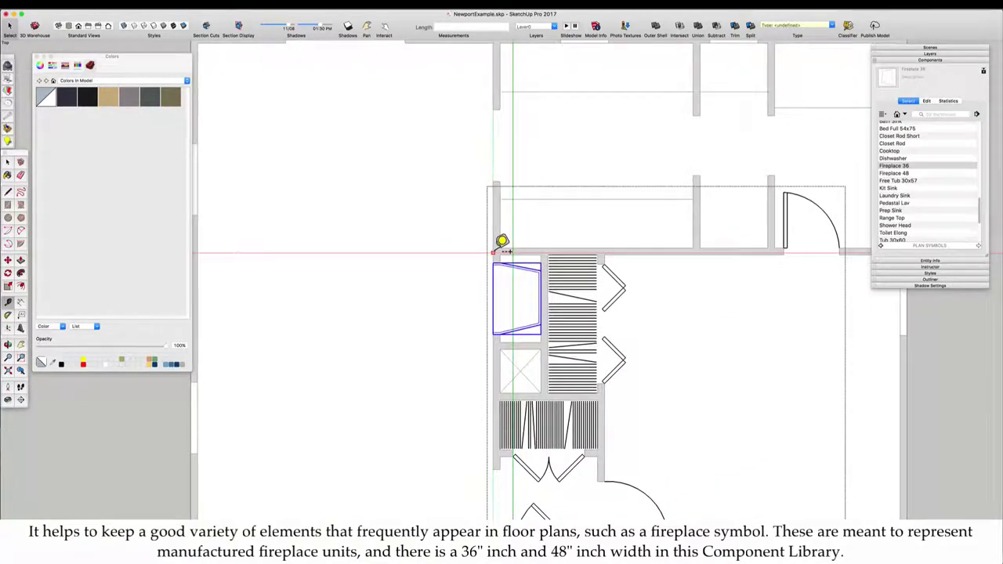
# Step: Place hearth guides in the floor plan 20" into the living room from the fireplace wall and through the niche's centerline
pyautogui.click(424, 289)
pyautogui.doubleClick(424, 284)
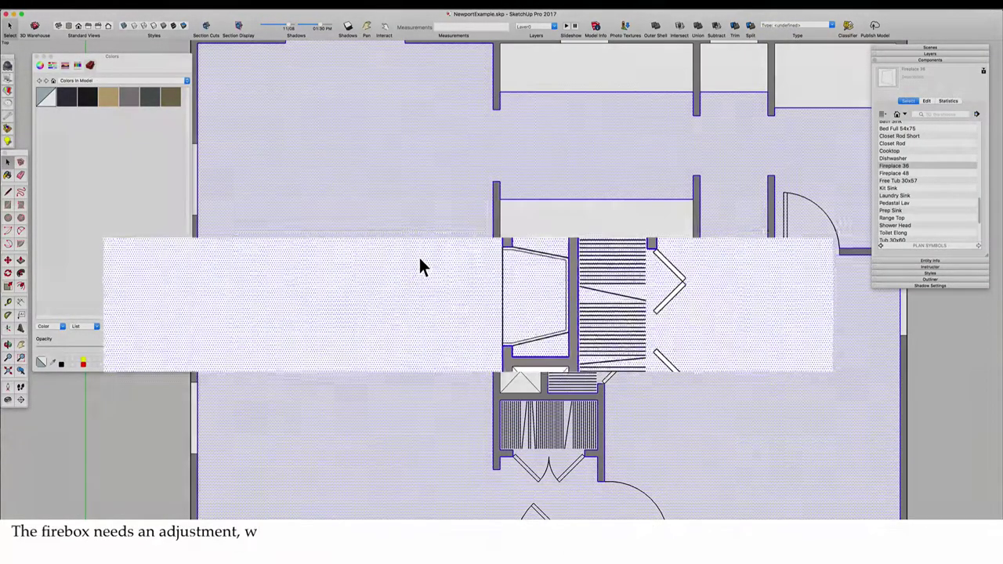
pyautogui.press('t')
pyautogui.click(493, 299)
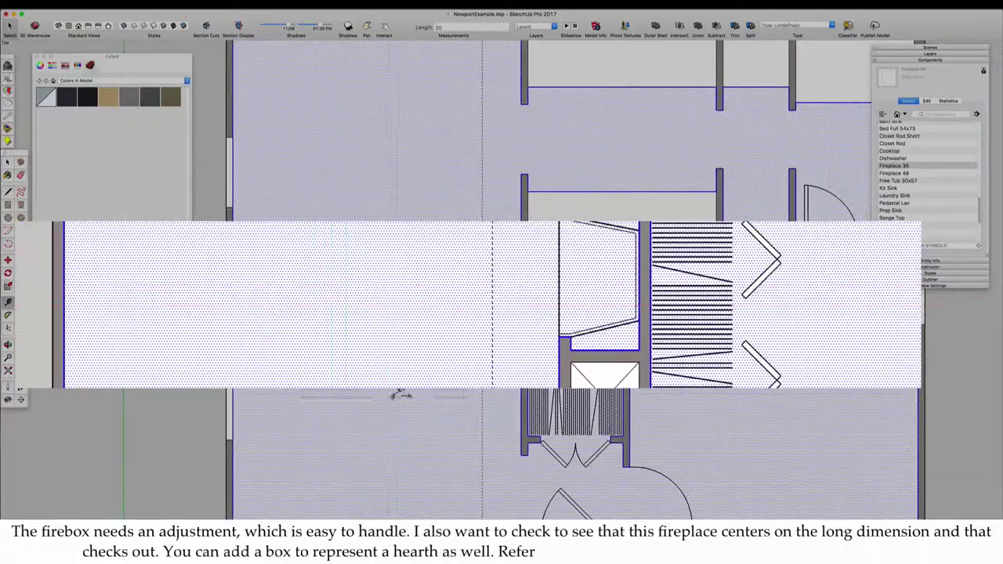
pyautogui.scroll(3, 561, 329)
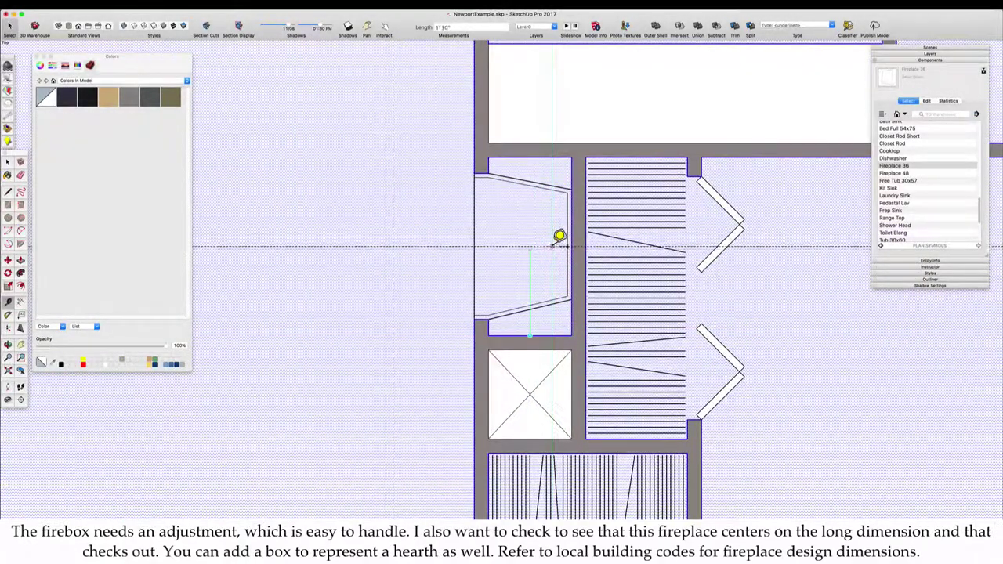
pyautogui.scroll(-5, 485, 247)
pyautogui.scroll(3, 477, 233)
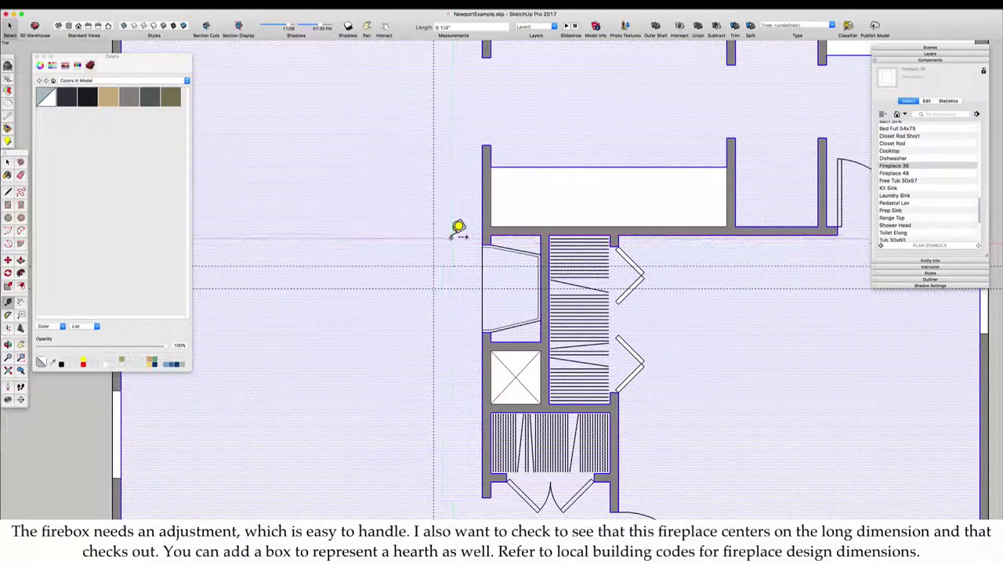
# Step: Offset guides 30" to each side of the fireplace centerline for the hearth's length
pyautogui.write('30')
pyautogui.press('Return')
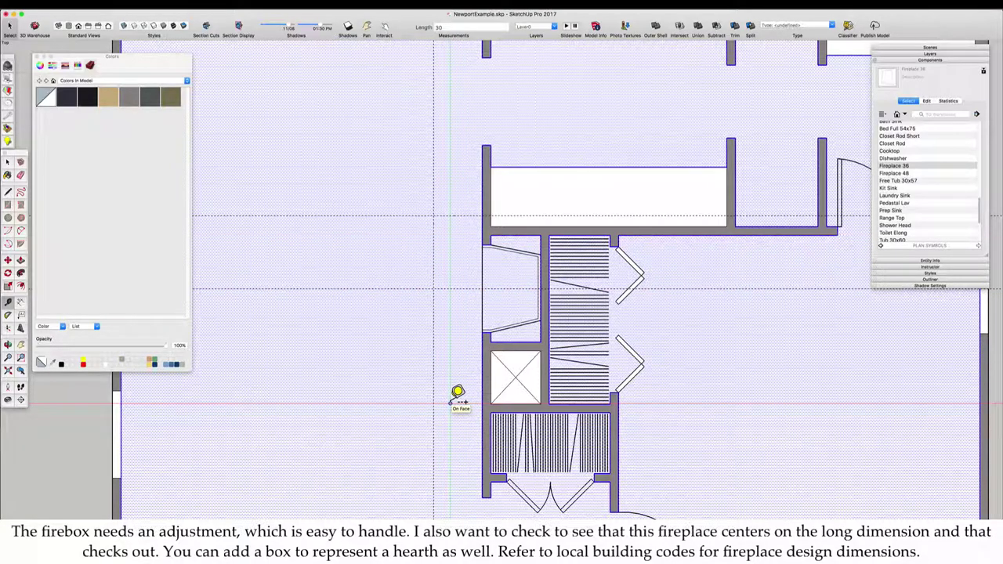
pyautogui.click(454, 288)
pyautogui.write('30')
pyautogui.press('Return')
# Step: Draw the hearth rectangle between the guides in front of the fireplace and select its face
pyautogui.press('r')
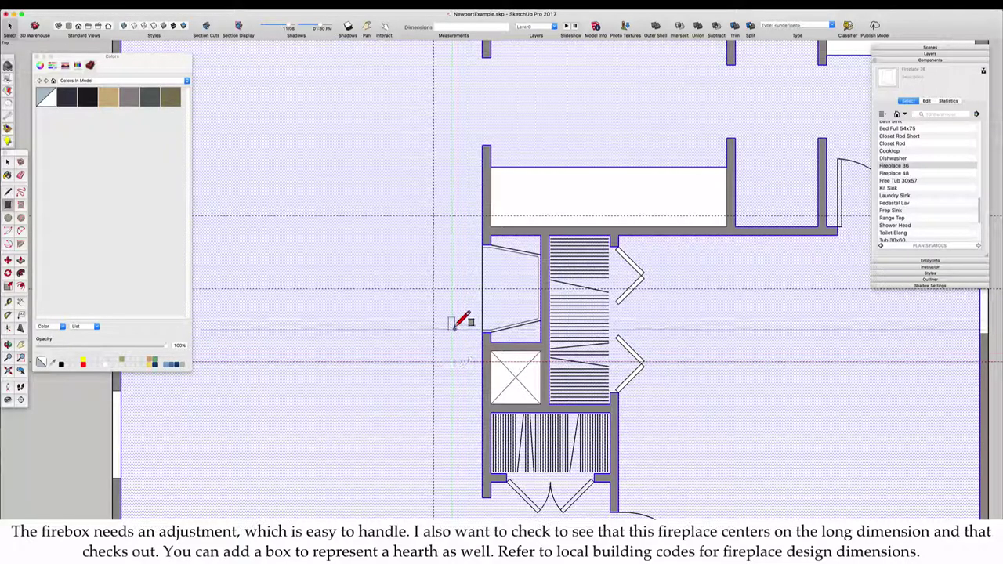
pyautogui.click(482, 216)
pyautogui.click(433, 361)
pyautogui.press('space')
pyautogui.click(446, 321)
pyautogui.scroll(-5, 478, 325)
pyautogui.scroll(-1, 478, 324)
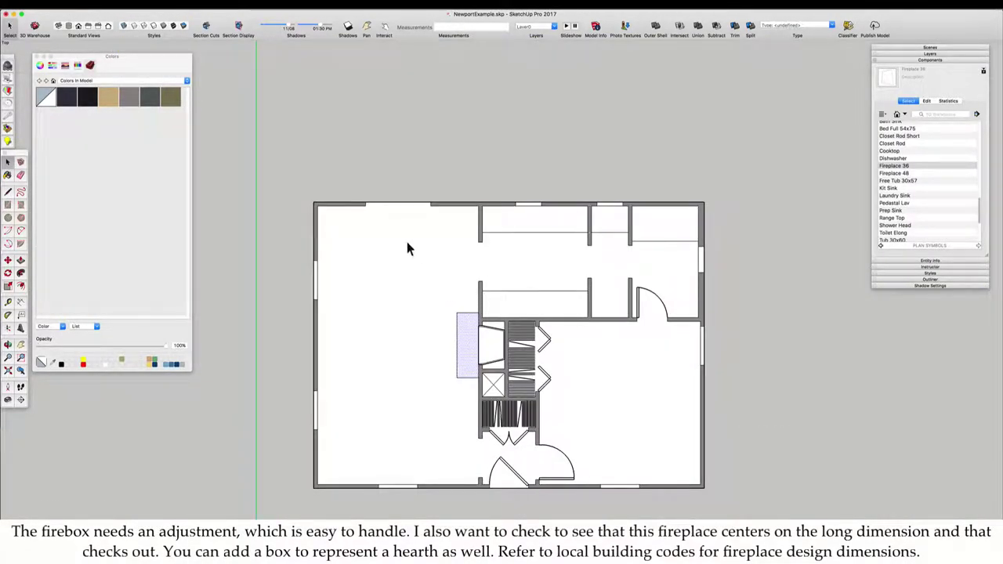
# Step: Insert a TUB 32x60 plan symbol inside the group that holds the door and closet symbols
pyautogui.scroll(2, 320, 356)
pyautogui.scroll(3, 678, 208)
pyautogui.scroll(-3, 582, 215)
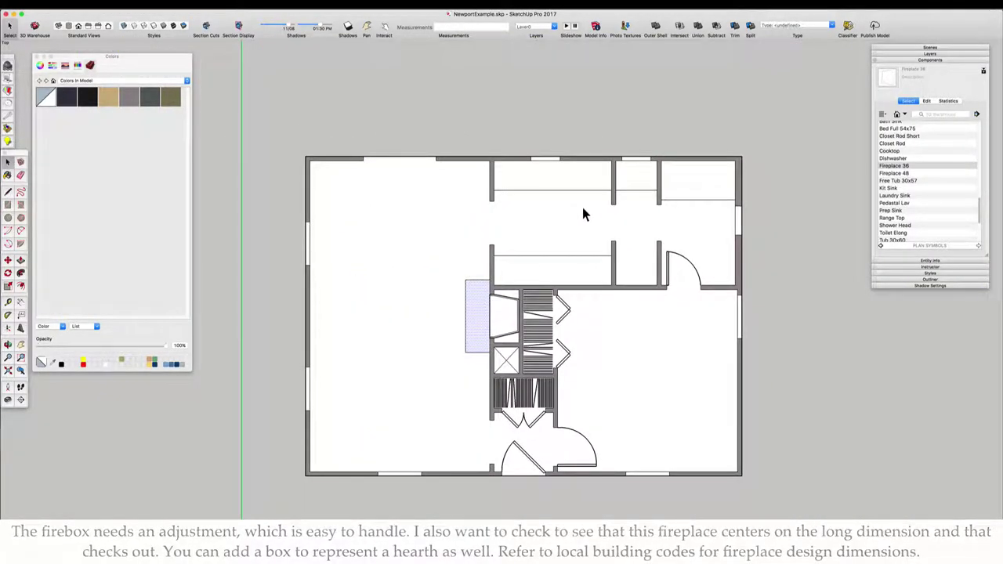
pyautogui.scroll(3, 582, 207)
pyautogui.scroll(-1, 583, 207)
pyautogui.scroll(-3, 878, 210)
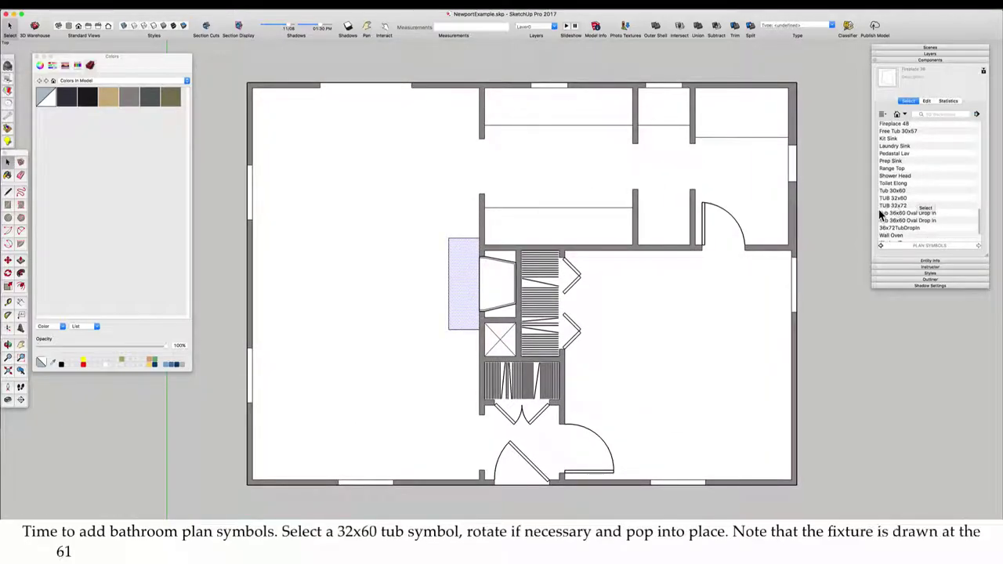
pyautogui.click(893, 198)
pyautogui.scroll(3, 694, 275)
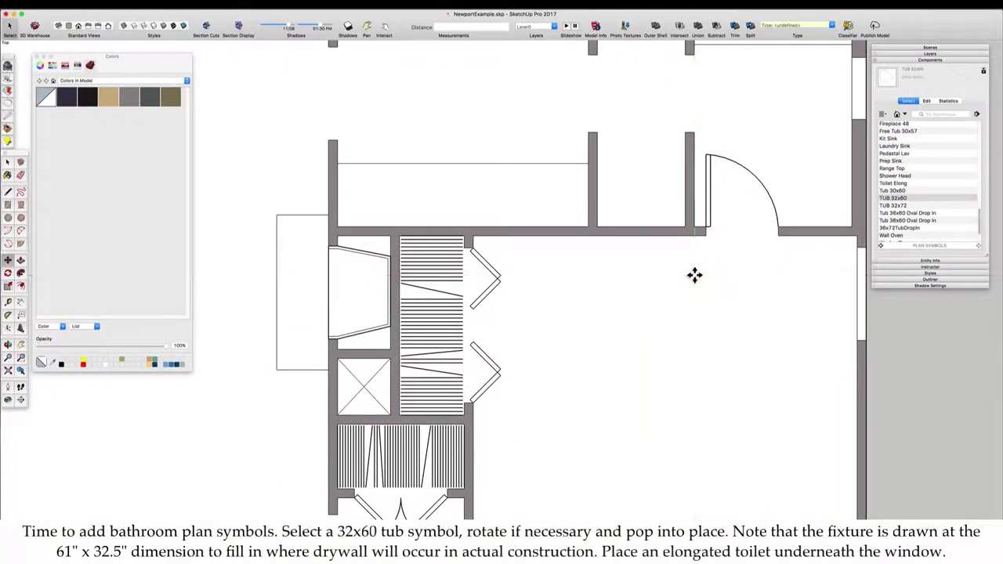
pyautogui.press('space')
pyautogui.doubleClick(709, 192)
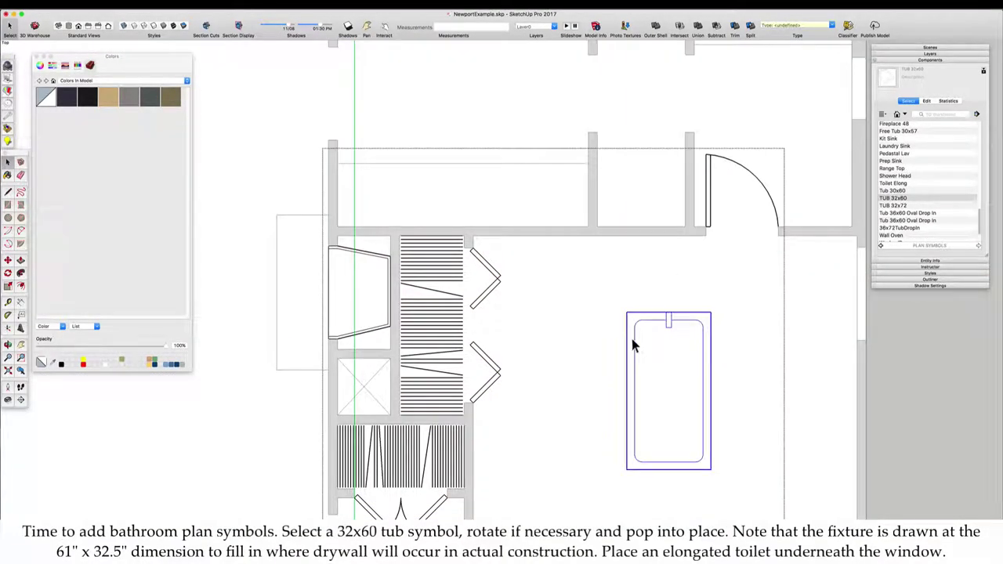
# Step: Rotate the tub symbol 90° so that its faucet end faces the exterior side wall
pyautogui.press('q')
pyautogui.click(631, 335)
pyautogui.click(611, 335)
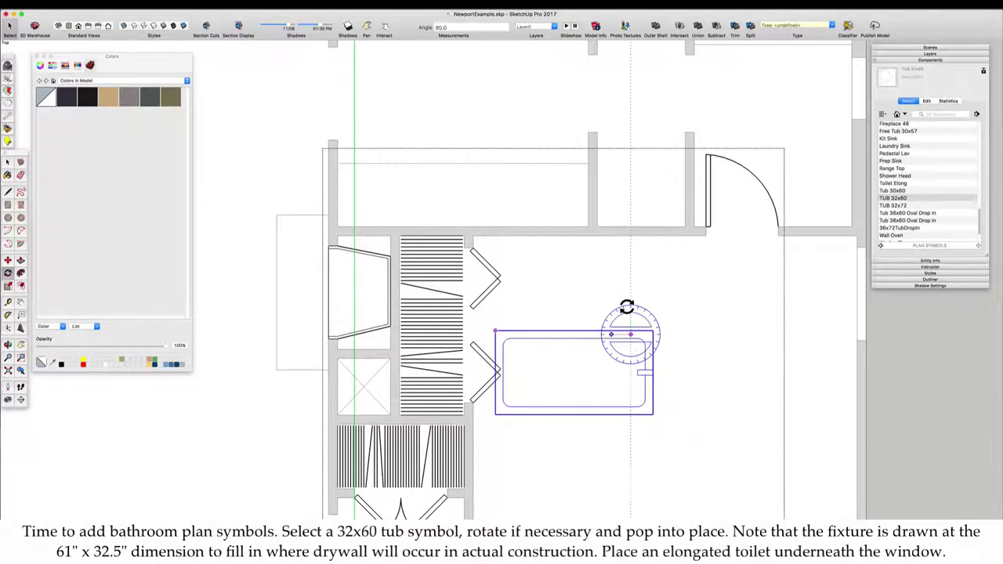
pyautogui.click(627, 307)
# Step: Move the tub by its corner into the bathroom corner where the two exterior walls meet
pyautogui.press('m')
pyautogui.click(653, 330)
pyautogui.scroll(-3, 653, 331)
pyautogui.scroll(3, 737, 135)
pyautogui.click(770, 168)
pyautogui.scroll(-4, 737, 176)
pyautogui.scroll(-1, 907, 210)
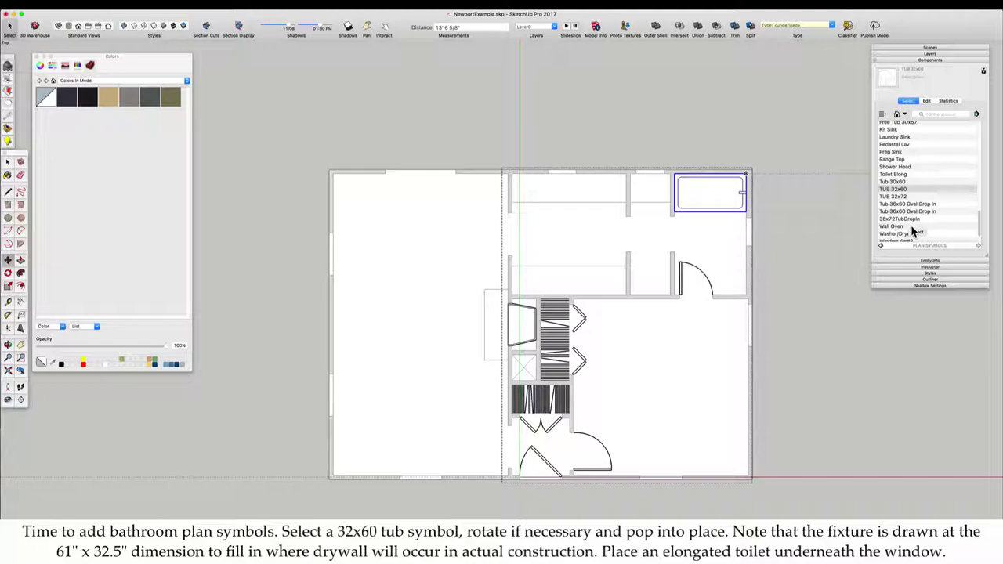
# Step: Insert a Toilet Elong symbol between the tub and the bathroom door and rotate it 90° with its tank toward the window
pyautogui.click(907, 175)
pyautogui.click(716, 225)
pyautogui.press('q')
pyautogui.scroll(5, 715, 226)
pyautogui.click(714, 243)
pyautogui.click(689, 243)
pyautogui.click(715, 217)
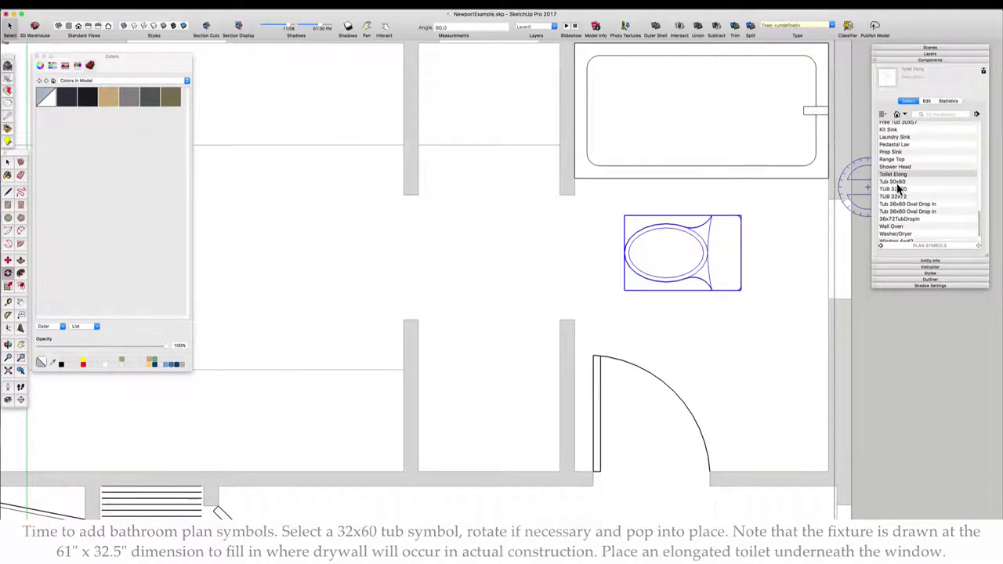
# Step: Insert a Bath Sink Oval symbol below the toilet and turn its faucet toward the exterior side wall
pyautogui.scroll(5, 923, 188)
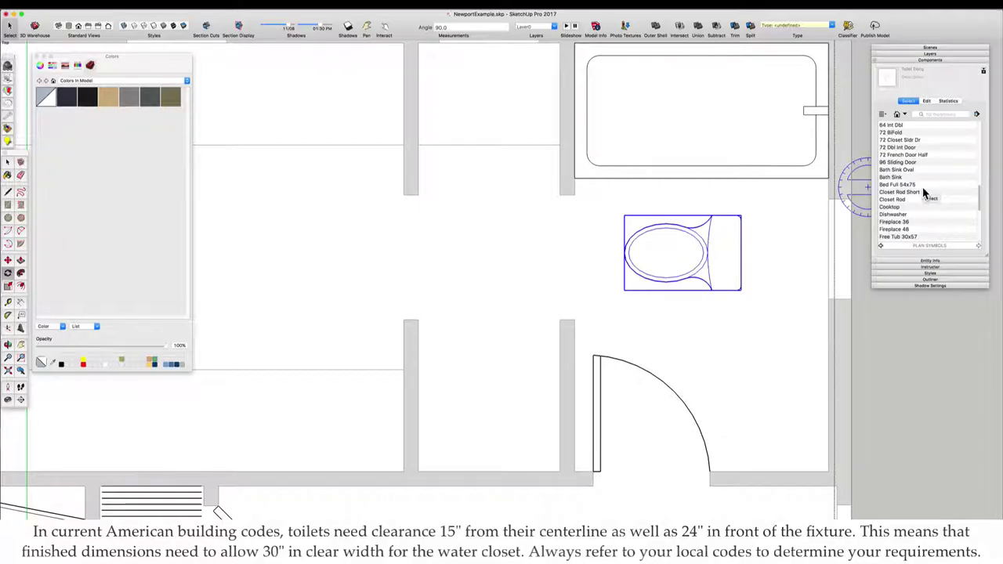
pyautogui.click(899, 169)
pyautogui.click(727, 406)
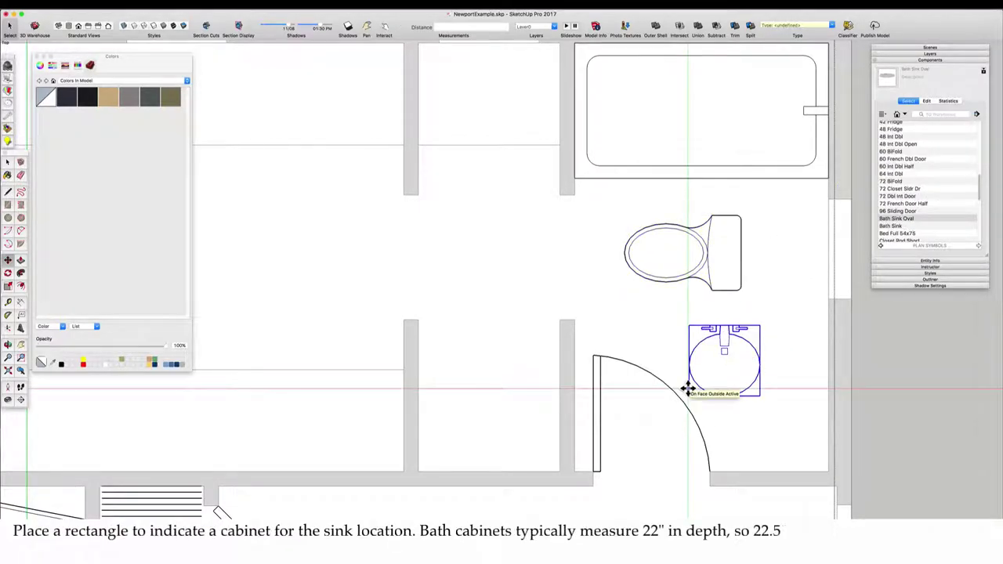
pyautogui.moveTo(708, 394); pyautogui.dragTo(711, 332)
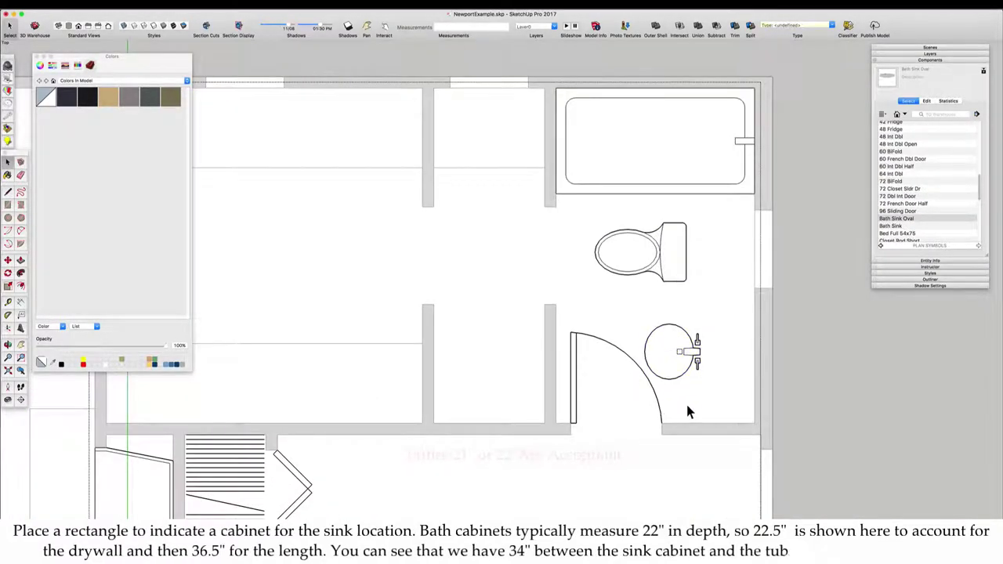
# Step: Place guides for the sink cabinet 22.5" from the exterior side wall and 36.5" from the bathroom's door wall
pyautogui.doubleClick(696, 406)
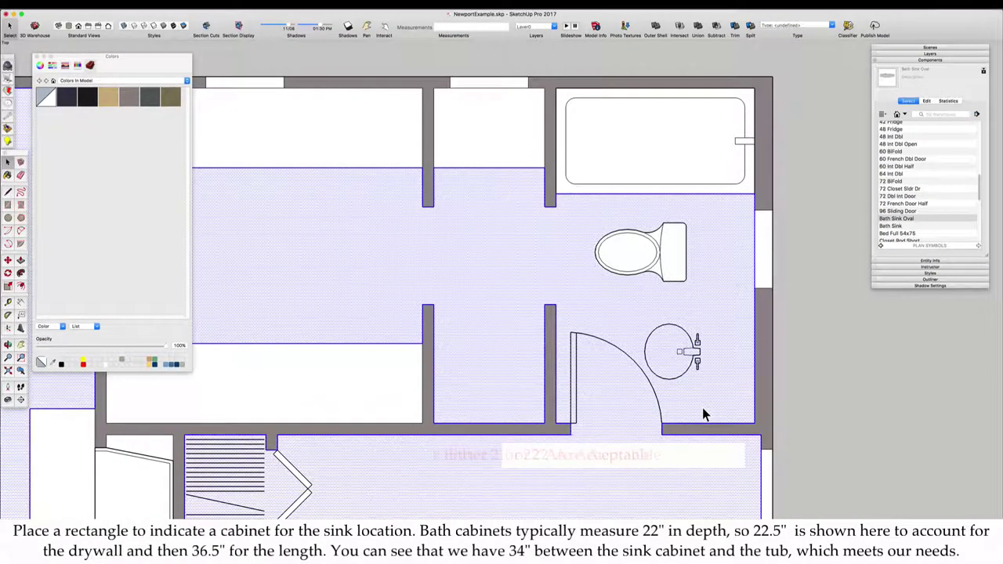
pyautogui.press('t')
pyautogui.click(755, 401)
pyautogui.write('22.5')
pyautogui.press('Return')
pyautogui.click(725, 425)
pyautogui.write('36.5')
pyautogui.press('Return')
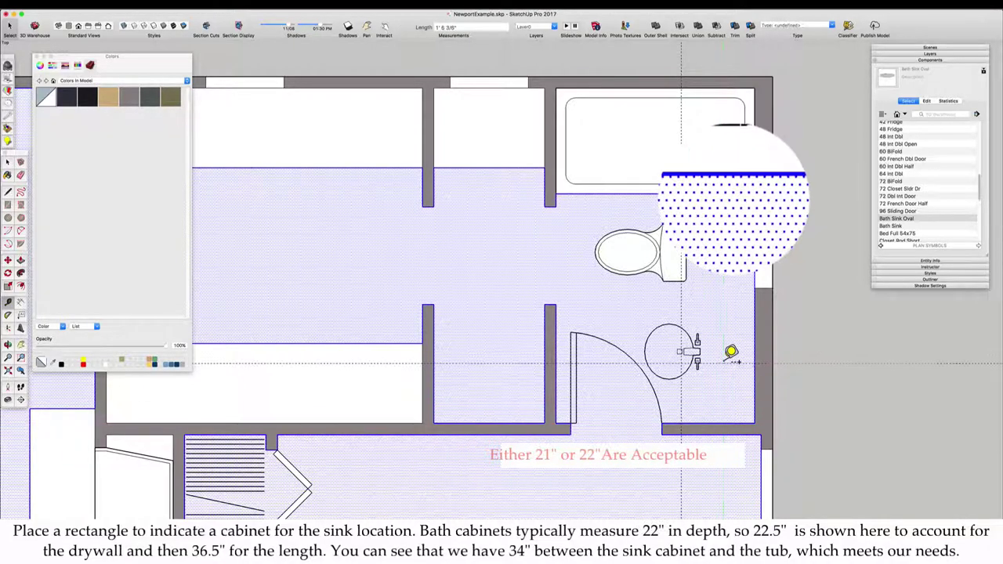
pyautogui.click(726, 304)
# Step: Draw the sink cabinet rectangle in the bathroom corner between the guides and the walls
pyautogui.press('space')
pyautogui.press('r')
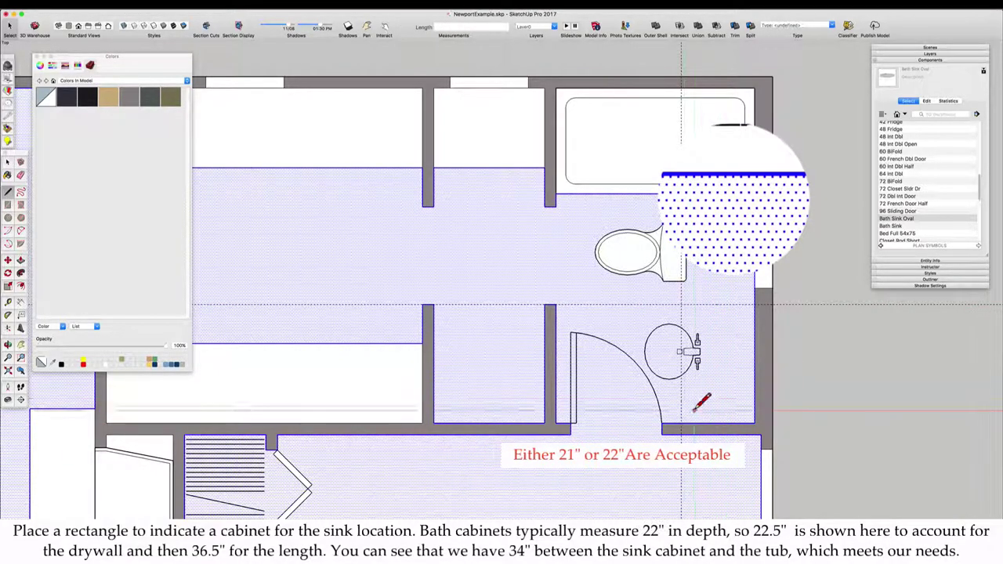
pyautogui.click(681, 424)
pyautogui.click(755, 304)
pyautogui.press('space')
# Step: Select the oval sink symbol and move it onto the bathroom cabinet
pyautogui.click(692, 358)
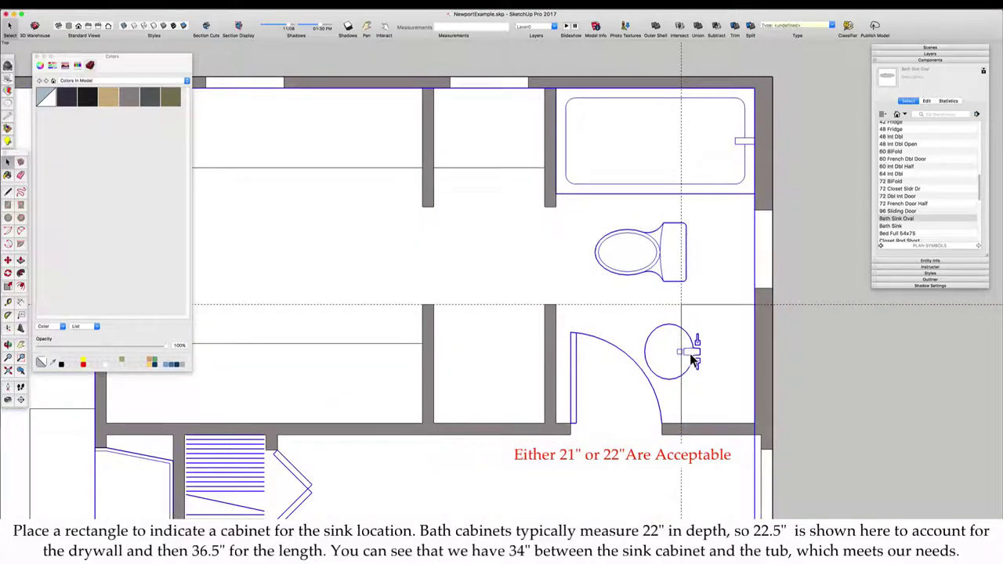
pyautogui.click(650, 363)
pyautogui.doubleClick(651, 365)
pyautogui.click(651, 365)
pyautogui.scroll(3, 714, 352)
pyautogui.press('m')
pyautogui.click(674, 353)
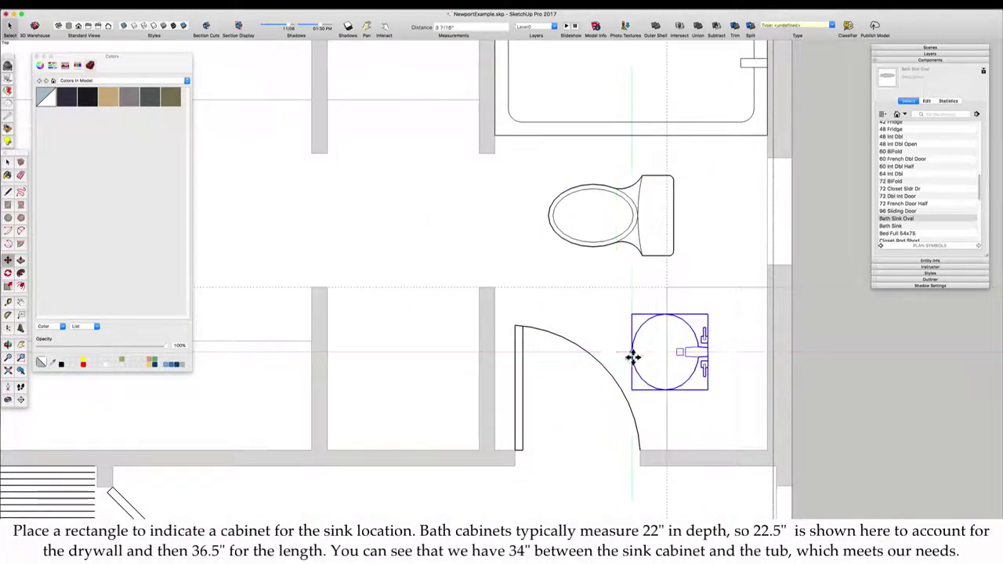
pyautogui.click(709, 368)
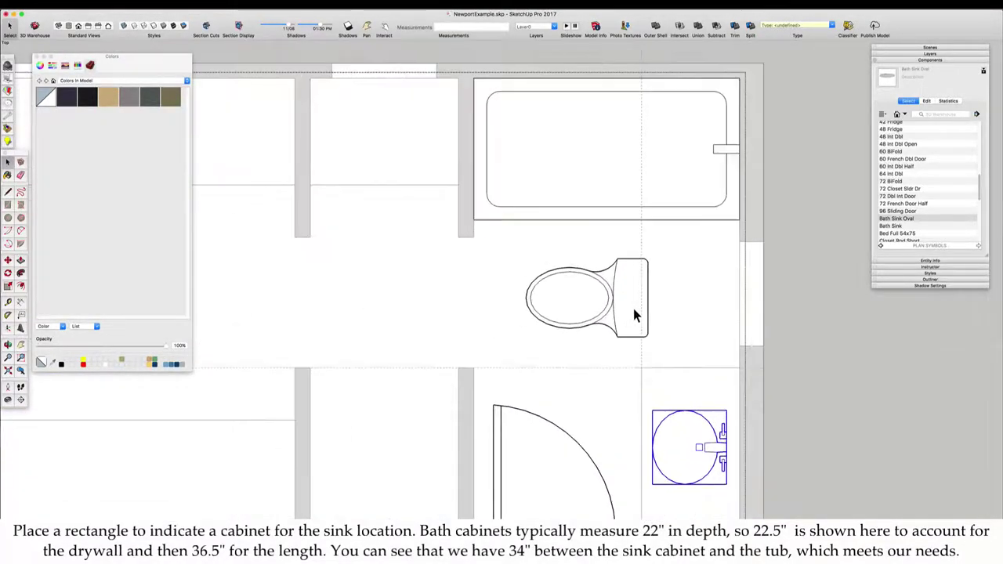
# Step: Move the toilet symbol straight toward the exterior wall so its tank sits under the window
pyautogui.click(635, 315)
pyautogui.press('m')
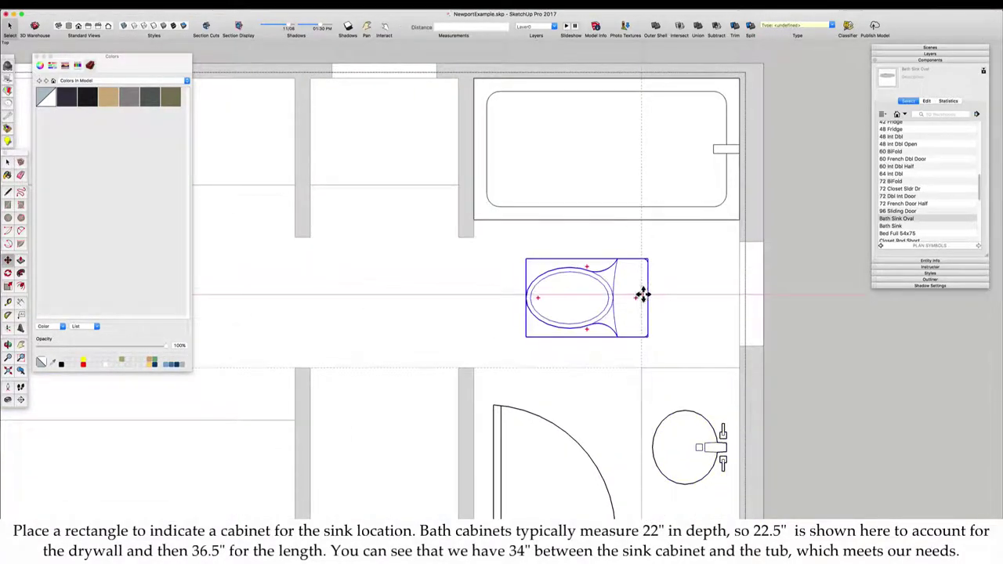
pyautogui.click(643, 291)
pyautogui.click(712, 292)
pyautogui.scroll(-3, 698, 283)
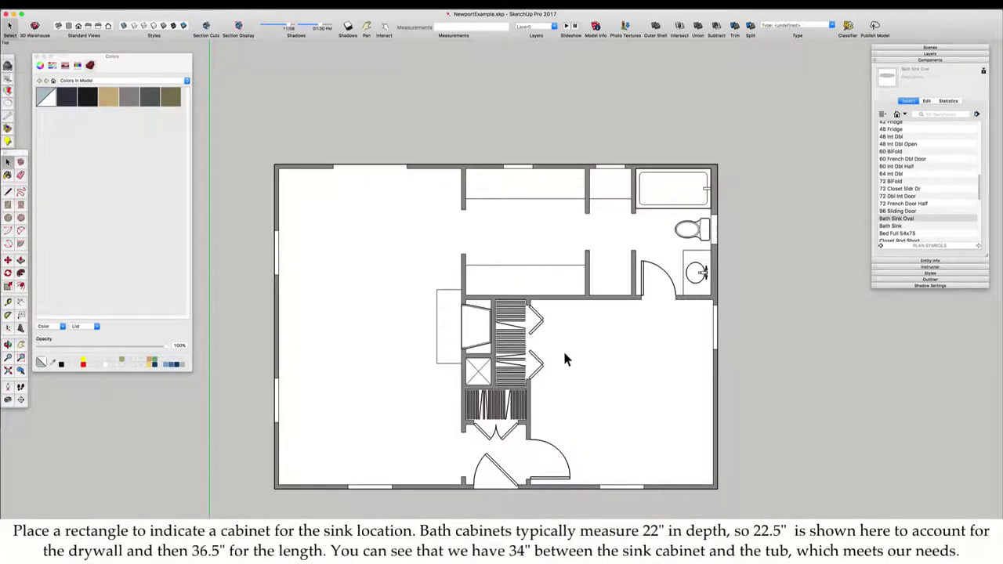
# Step: Close the door opening between bathroom and laundry closet with a wall rectangle and erase the dividing lines at its ends
pyautogui.scroll(5, 593, 313)
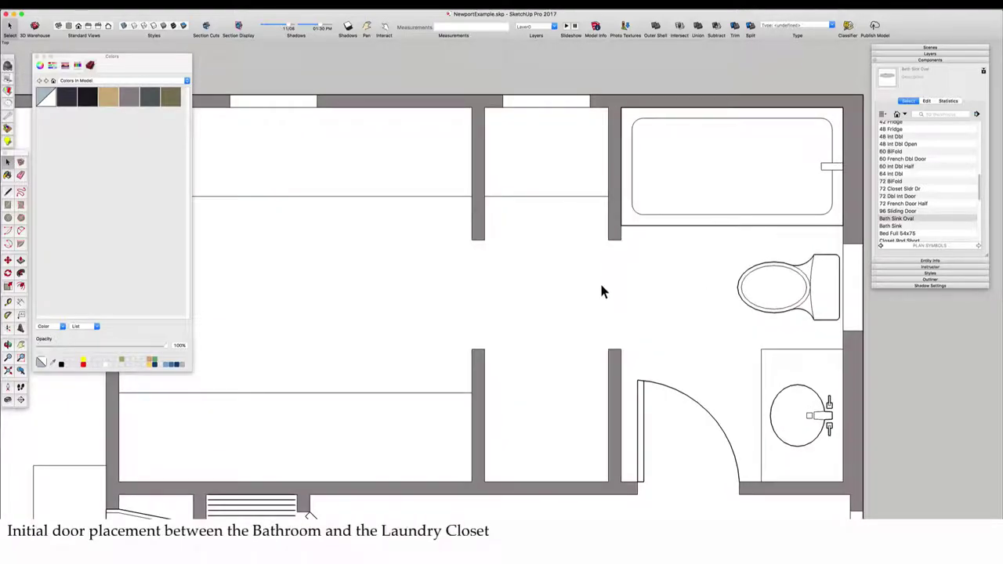
pyautogui.doubleClick(603, 290)
pyautogui.press('r')
pyautogui.click(609, 349)
pyautogui.click(622, 240)
pyautogui.press('e')
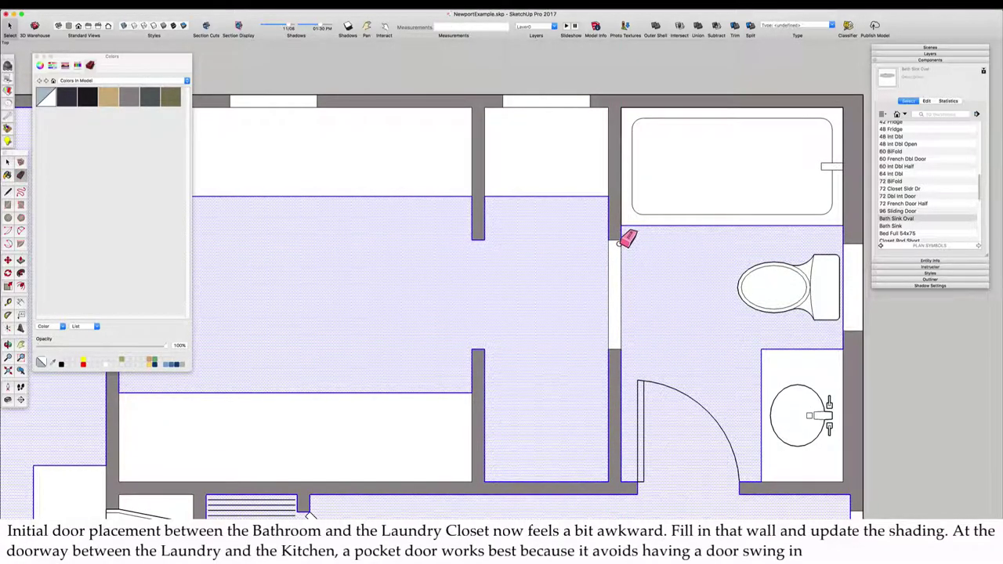
pyautogui.click(620, 241)
pyautogui.click(617, 350)
# Step: Paint the filled-in wall between bathroom and laundry closet with the gray wall color
pyautogui.press('b')
pyautogui.click(624, 257)
pyautogui.press('super+z')
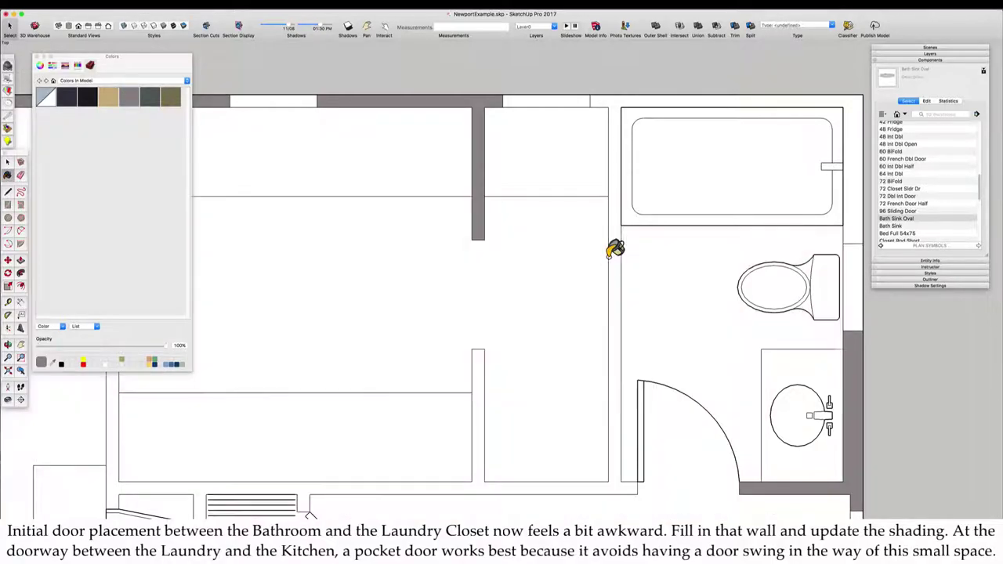
pyautogui.click(613, 257)
pyautogui.press('space')
# Step: Place guides 0.75" to each side of the centerline of the wall stub between laundry and kitchen for a door pocket
pyautogui.scroll(-3, 710, 322)
pyautogui.scroll(3, 530, 287)
pyautogui.click(540, 372)
pyautogui.scroll(2, 541, 379)
pyautogui.press('t')
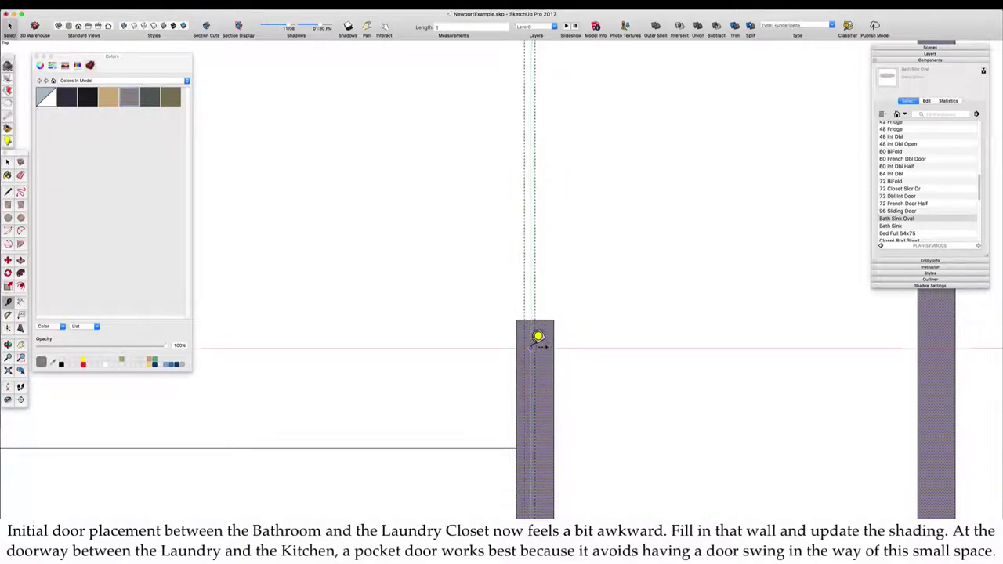
pyautogui.write('.75')
pyautogui.press('Return')
pyautogui.click(535, 362)
pyautogui.write('.75')
pyautogui.scroll(-2, 530, 357)
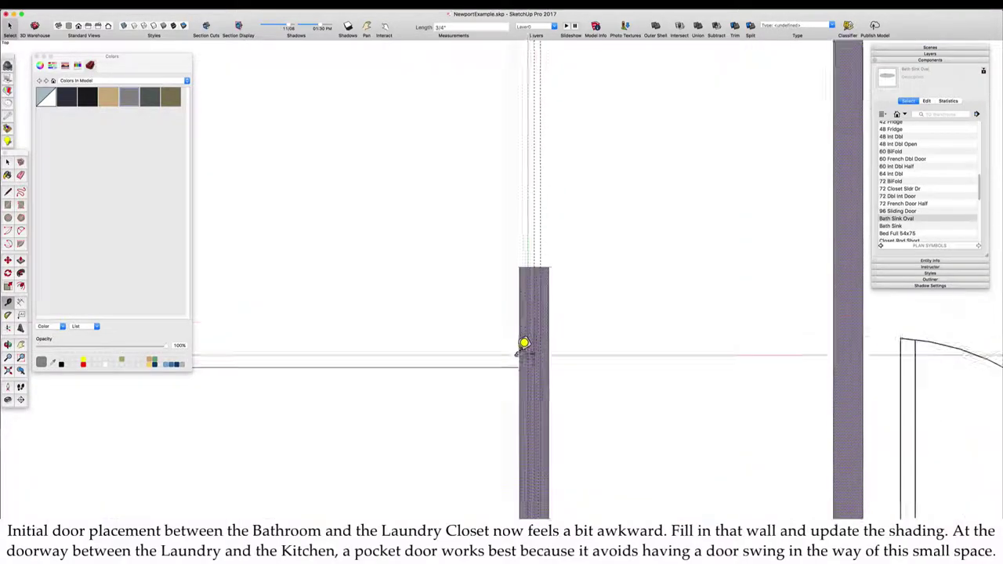
# Step: Add a guide across the laundry-kitchen wall stub for the pocket's end and draw the pocket rectangle between the guides
pyautogui.scroll(4, 524, 302)
pyautogui.click(535, 224)
pyautogui.scroll(-4, 533, 245)
pyautogui.scroll(-3, 602, 401)
pyautogui.scroll(3, 555, 307)
pyautogui.press('e')
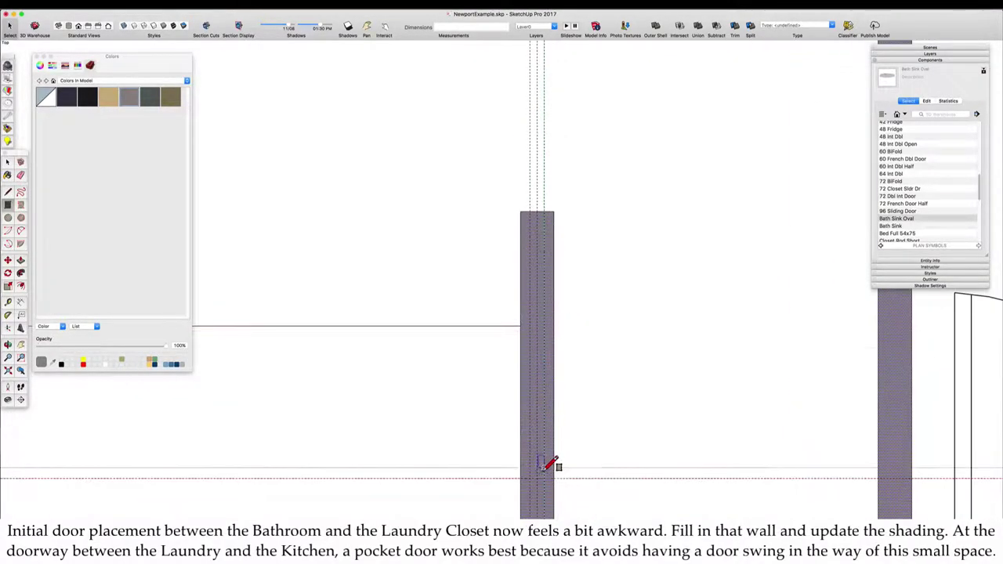
pyautogui.click(541, 213)
pyautogui.scroll(-3, 515, 220)
# Step: Place the 28 Pocket Door symbol in the laundry beside the wall pocket and flip it to suit the door opening
pyautogui.press('space')
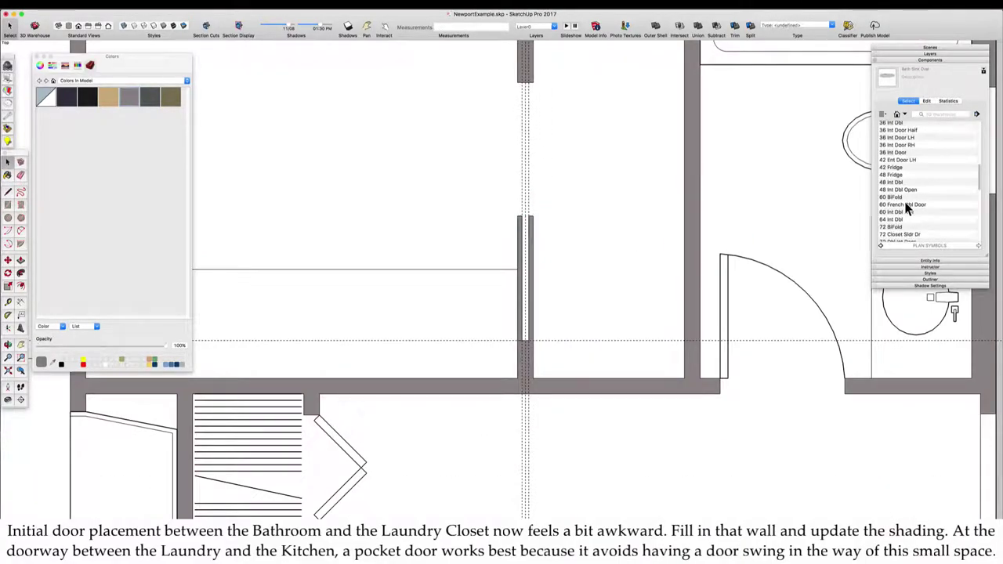
pyautogui.scroll(2, 909, 206)
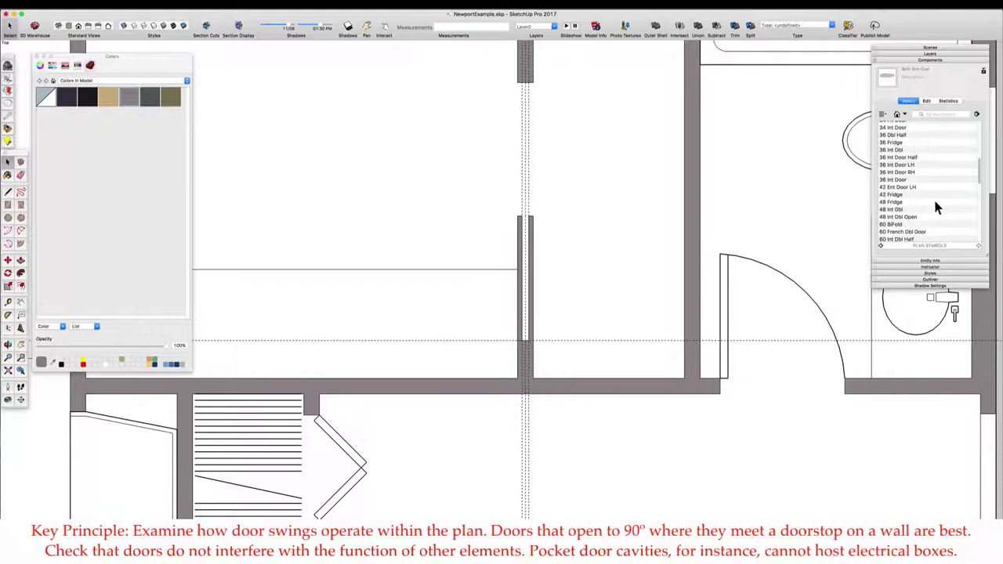
pyautogui.scroll(3, 936, 206)
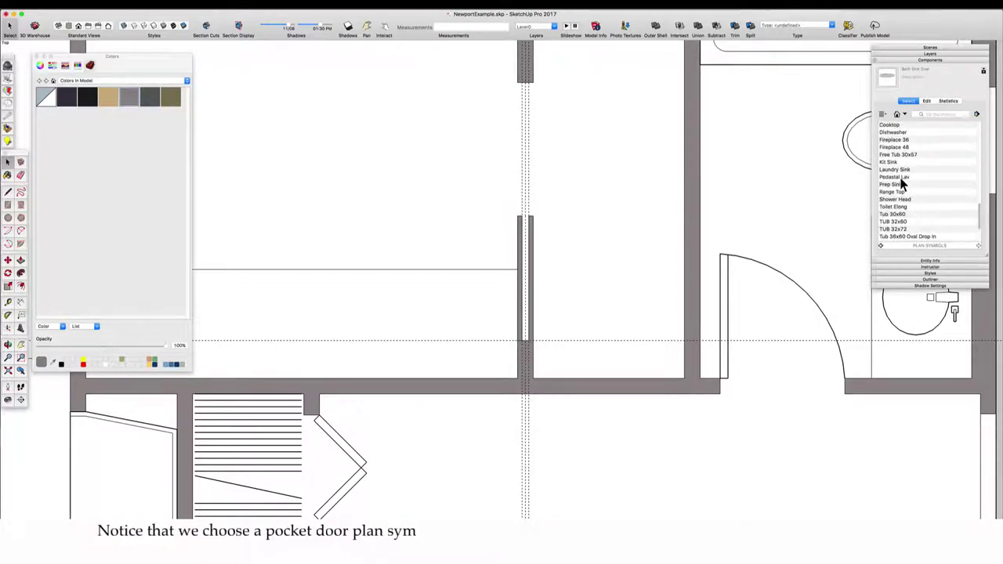
pyautogui.scroll(5, 941, 193)
pyautogui.click(898, 198)
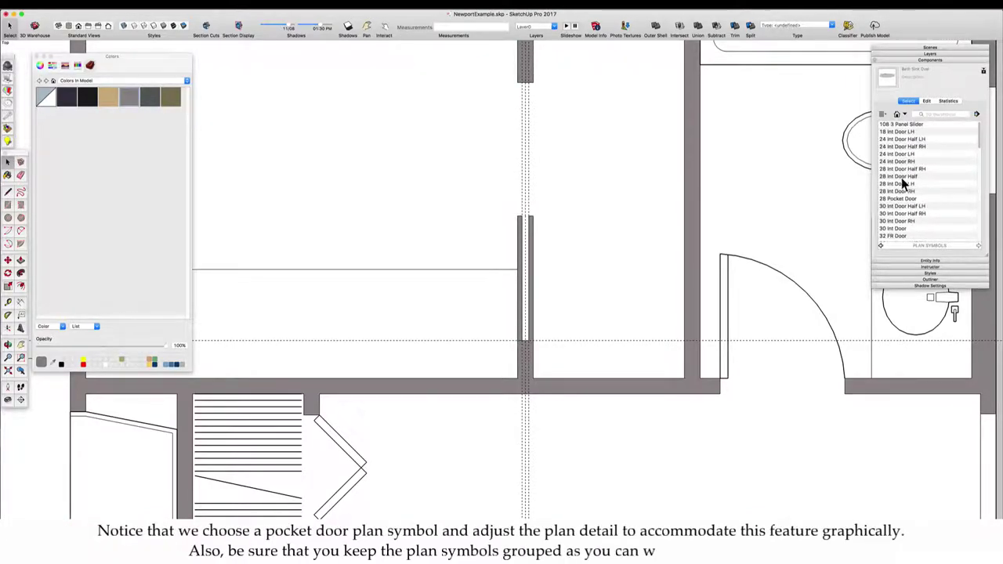
pyautogui.click(563, 355)
pyautogui.rightClick(576, 232)
pyautogui.moveTo(594, 375)
pyautogui.click(700, 385)
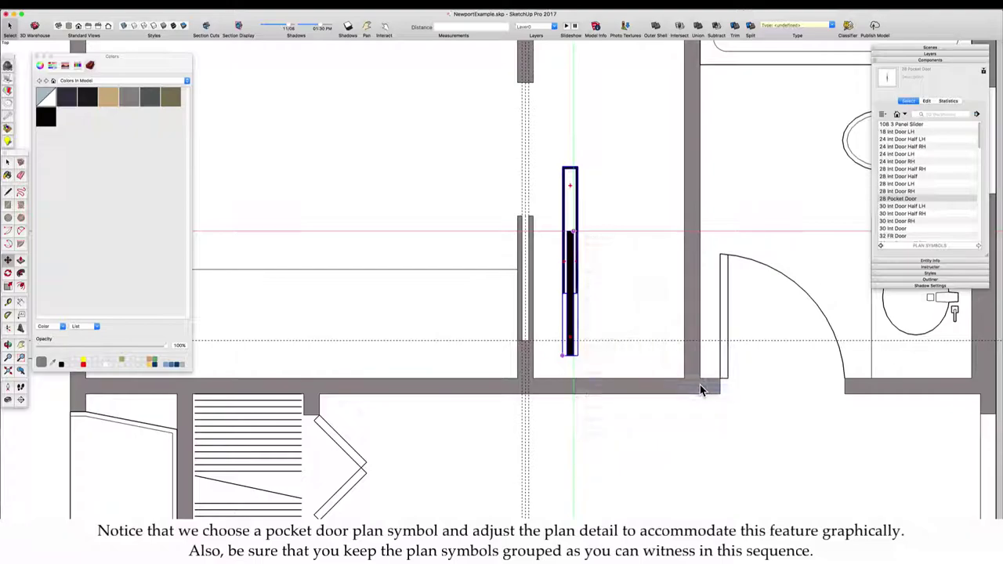
# Step: Cut the pocket door symbol and paste it in place inside the plan symbols group
pyautogui.press('super+x')
pyautogui.press('space')
pyautogui.doubleClick(721, 365)
pyautogui.click(721, 364)
pyautogui.press('super+shift+v')
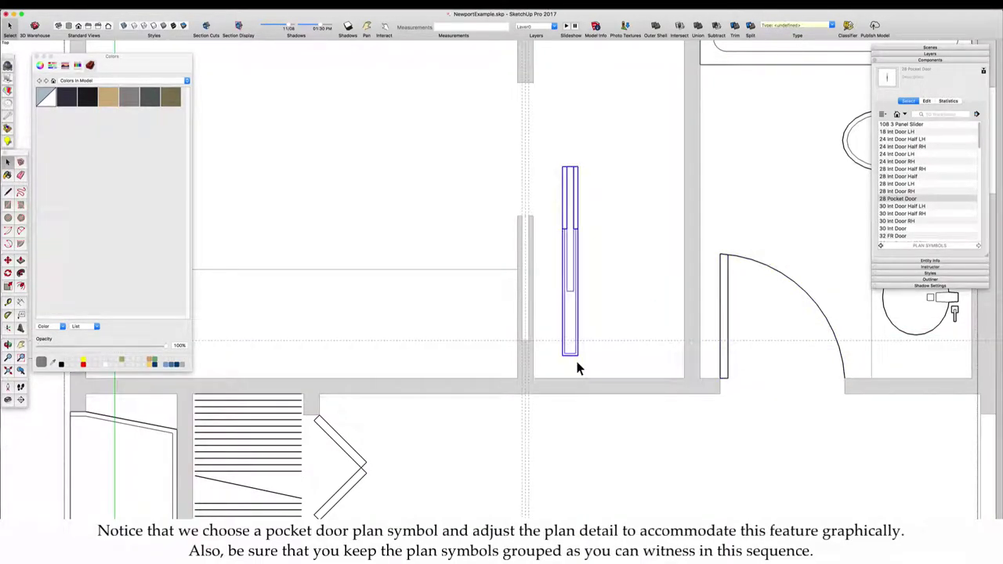
# Step: Move the pocket door symbol onto the laundry-kitchen wall stub, snapping it to the stub's end, and close the symbols group
pyautogui.press('m')
pyautogui.scroll(5, 549, 345)
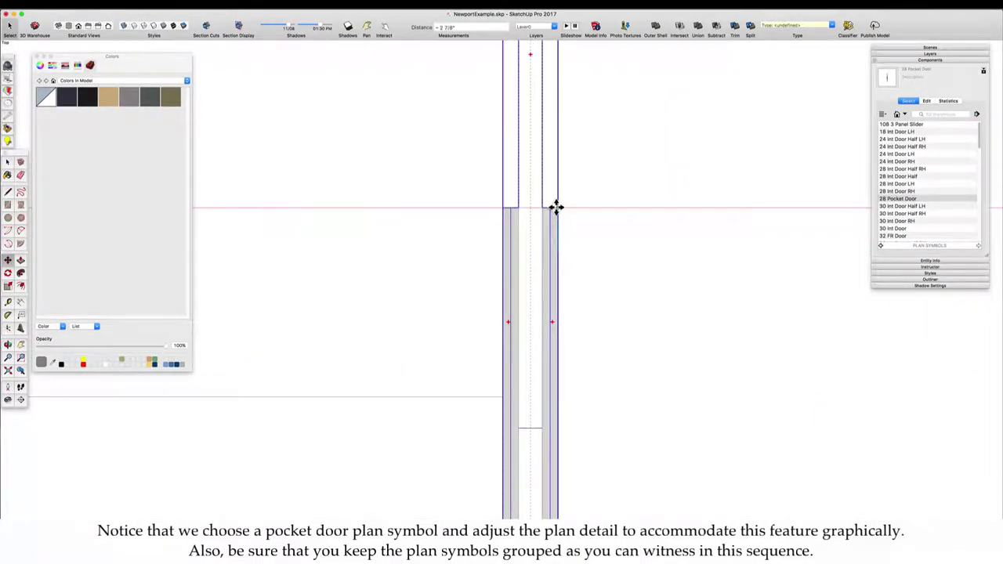
pyautogui.press('space')
pyautogui.scroll(-5, 553, 211)
pyautogui.scroll(2, 516, 256)
pyautogui.scroll(-4, 521, 398)
pyautogui.press('Escape')
# Step: Move the kitchen-side edge of the wall pocket outward 1/2" to meet the door symbol's inner line
pyautogui.scroll(5, 495, 332)
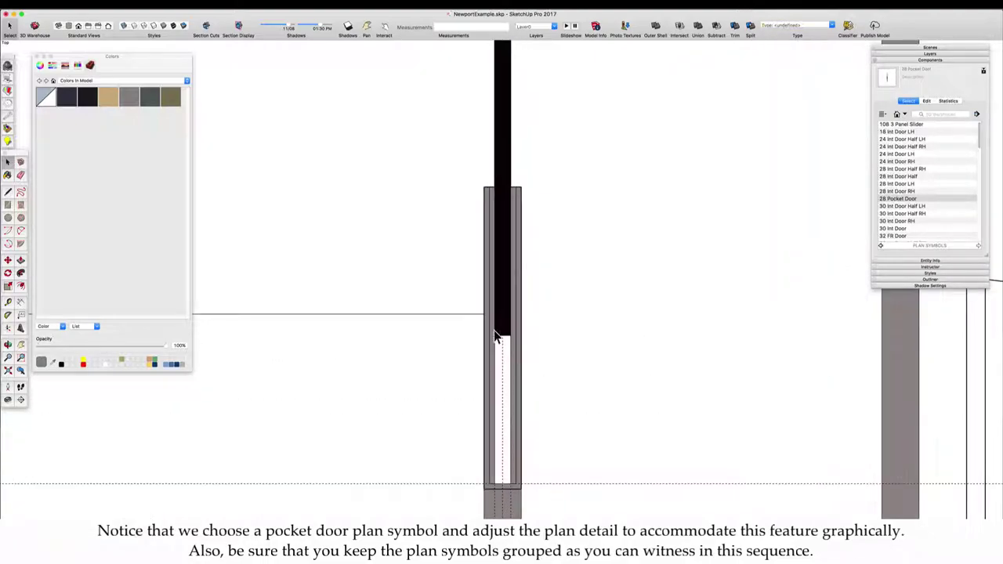
pyautogui.tripleClick(480, 323)
pyautogui.scroll(3, 483, 374)
pyautogui.click(502, 398)
pyautogui.press('m')
pyautogui.click(501, 398)
pyautogui.click(493, 397)
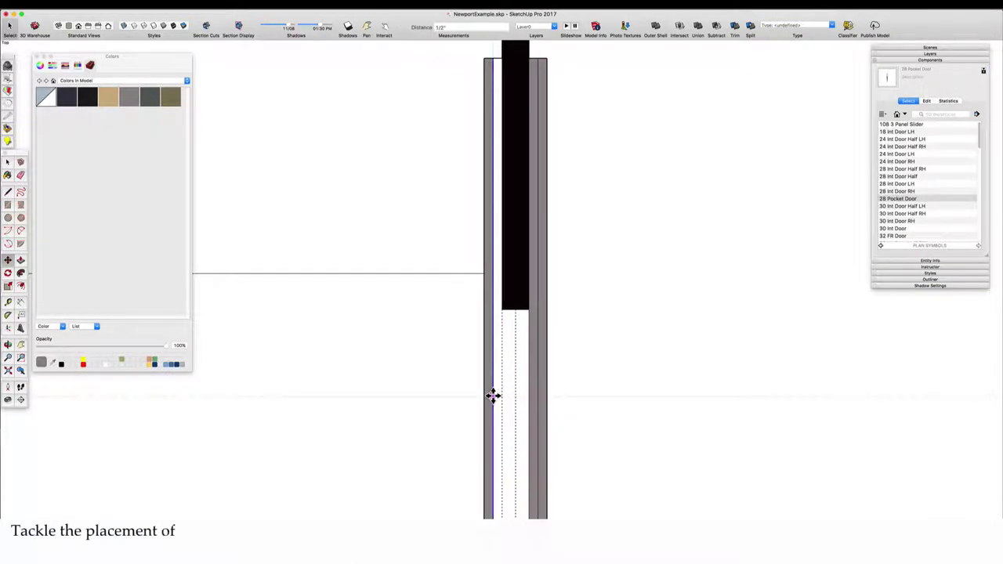
# Step: Move the laundry-side edge of the wall pocket outward to the door symbol's inner line
pyautogui.press('space')
pyautogui.click(530, 400)
pyautogui.press('m')
pyautogui.click(529, 403)
pyautogui.click(538, 402)
pyautogui.press('space')
pyautogui.scroll(-5, 529, 398)
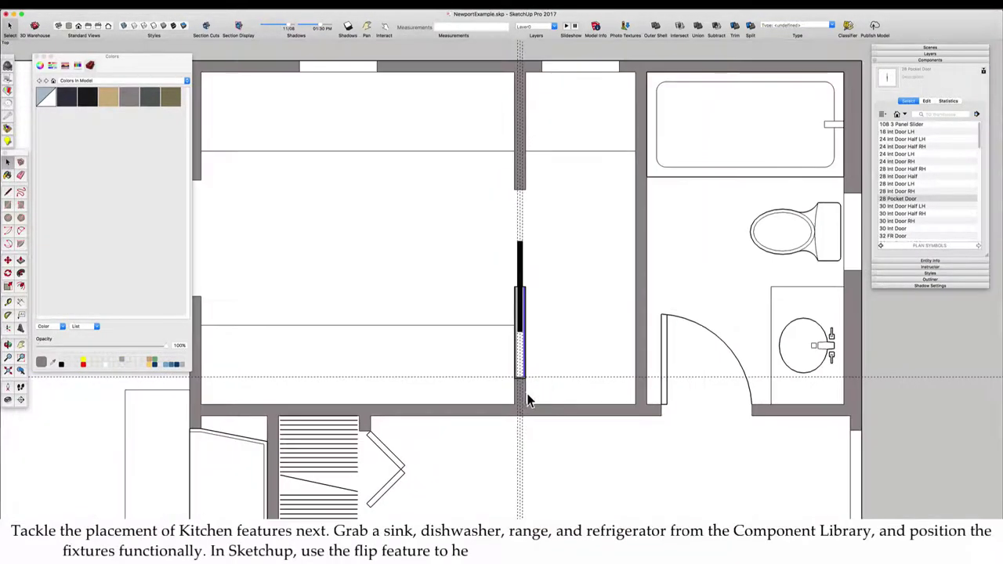
# Step: Leave the wall editing and delete all construction guides from the plan
pyautogui.scroll(-2, 568, 327)
pyautogui.click(568, 324)
pyautogui.click(568, 324)
pyautogui.scroll(-5, 568, 324)
pyautogui.press('d')
pyautogui.click(678, 228)
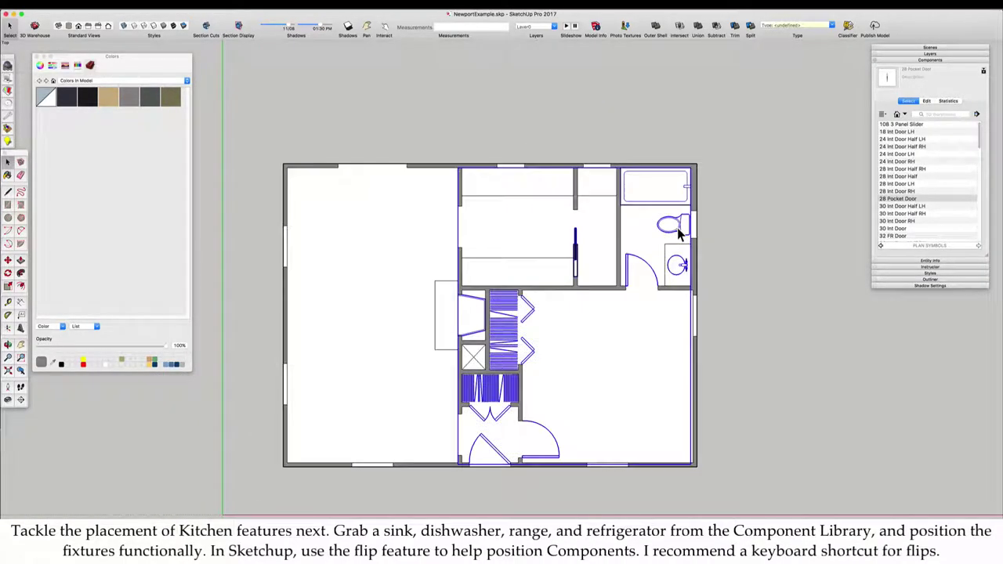
# Step: Place the Kit Sink symbol at the kitchen window and the Dishwasher symbol between it and the dining-side wall
pyautogui.scroll(5, 533, 174)
pyautogui.scroll(2, 521, 187)
pyautogui.scroll(-5, 894, 202)
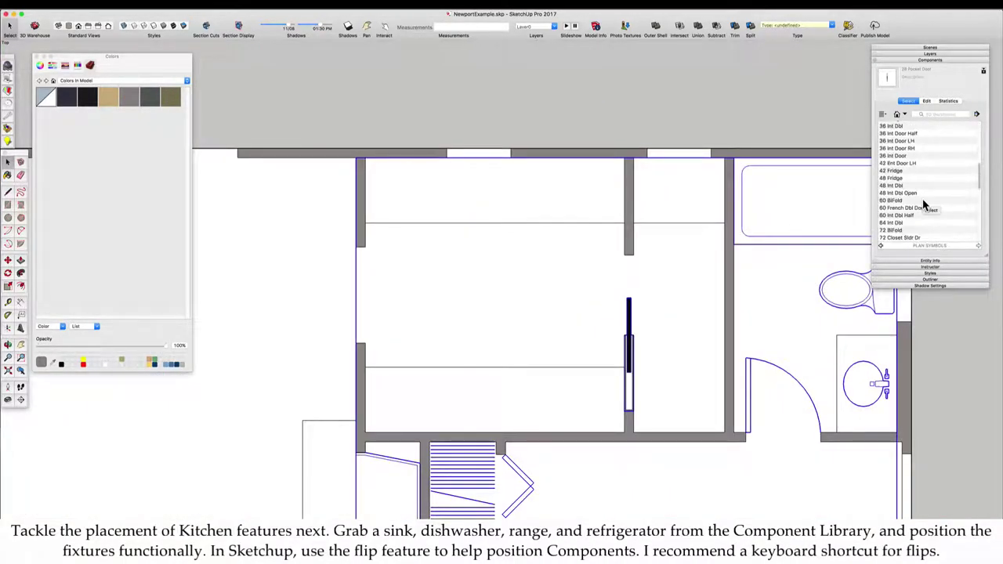
pyautogui.click(909, 199)
pyautogui.click(440, 228)
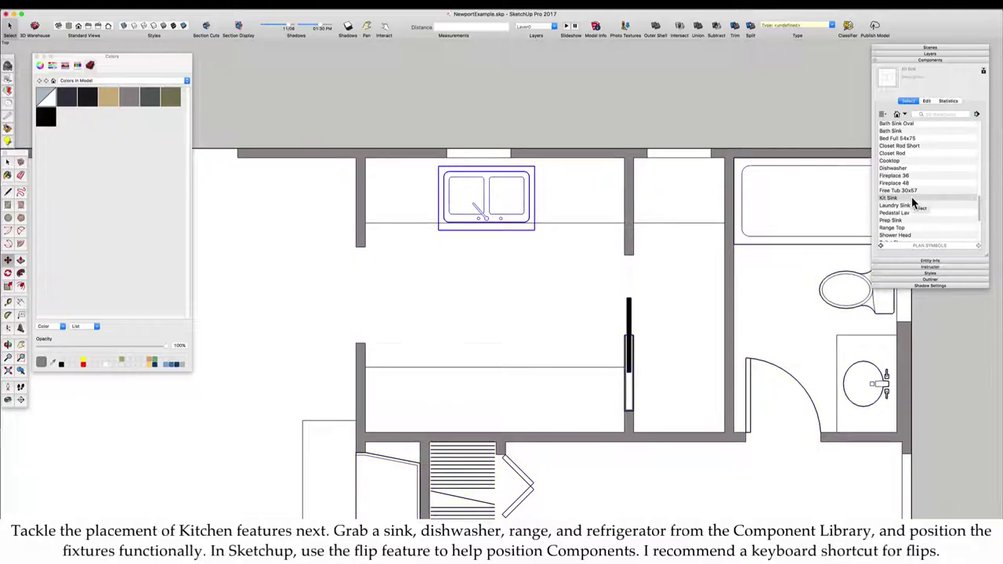
pyautogui.click(371, 235)
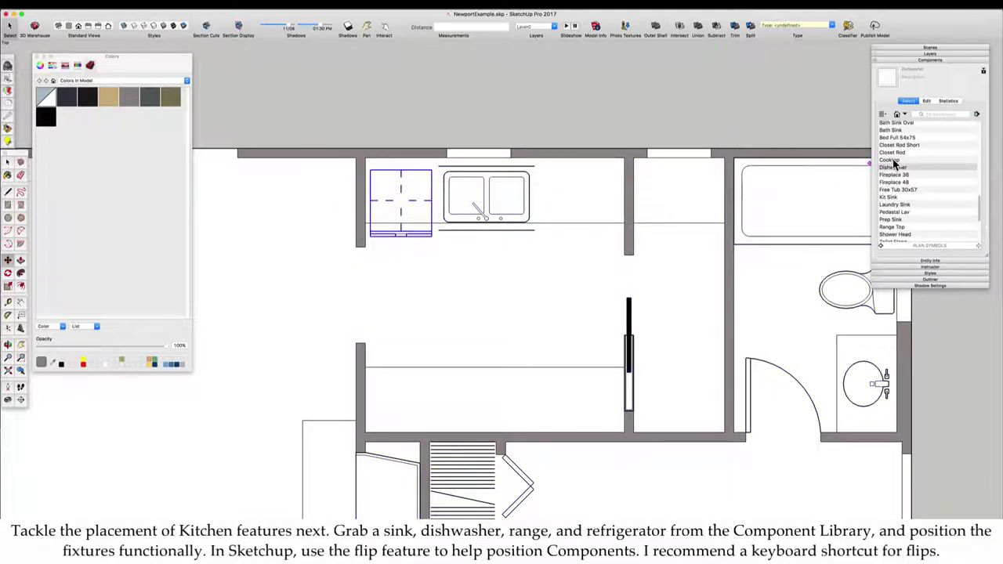
# Step: Place the Range Top symbol on the counter opposite the sink and the 36 Fridge symbol near the laundry wall
pyautogui.click(889, 160)
pyautogui.click(894, 227)
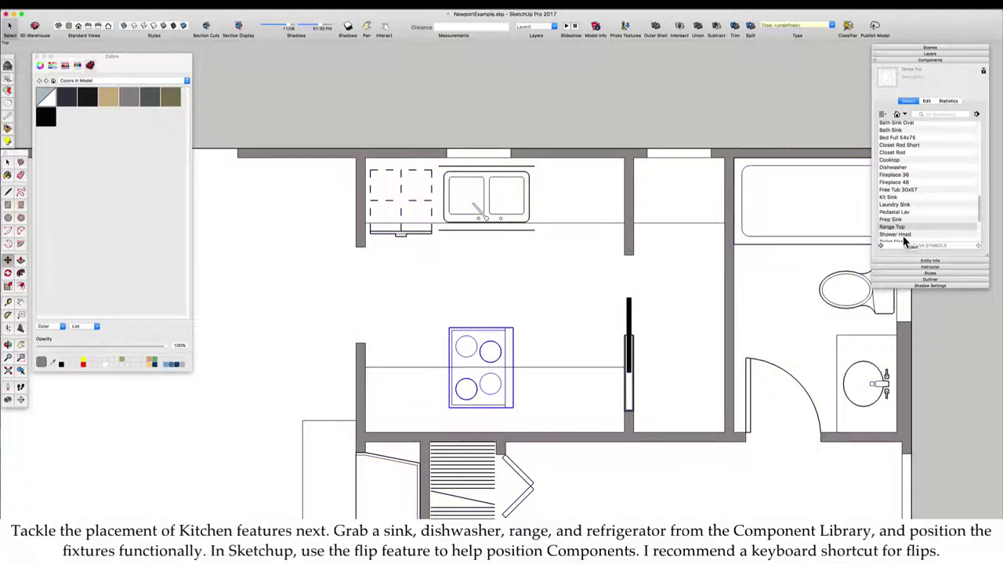
pyautogui.scroll(4, 930, 207)
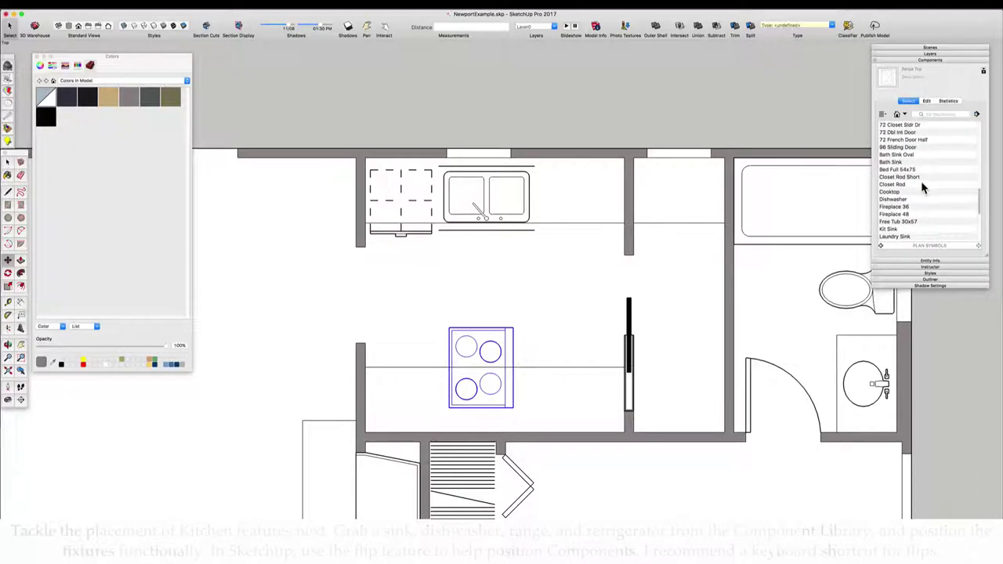
pyautogui.scroll(-5, 937, 224)
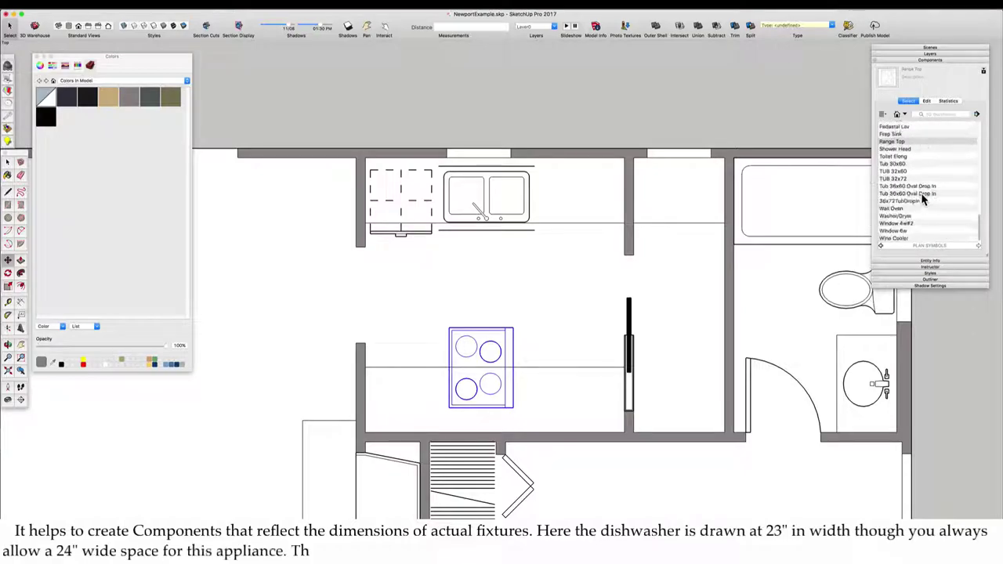
pyautogui.scroll(10, 913, 202)
pyautogui.click(892, 153)
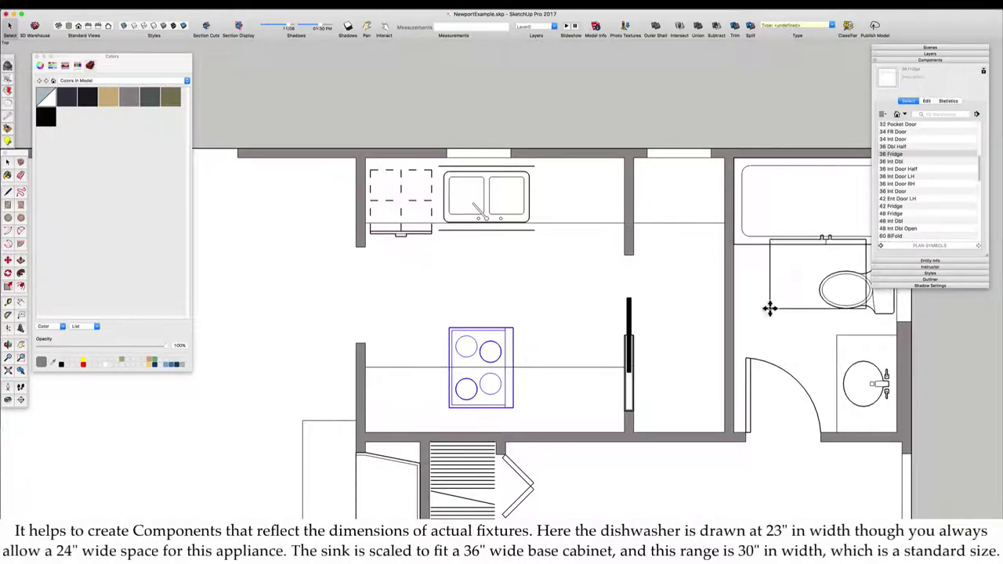
pyautogui.click(525, 299)
# Step: Flip the fridge along its component axes so its front faces the room, and snap it into the exterior-laundry wall corner
pyautogui.rightClick(612, 255)
pyautogui.moveTo(643, 402)
pyautogui.click(716, 417)
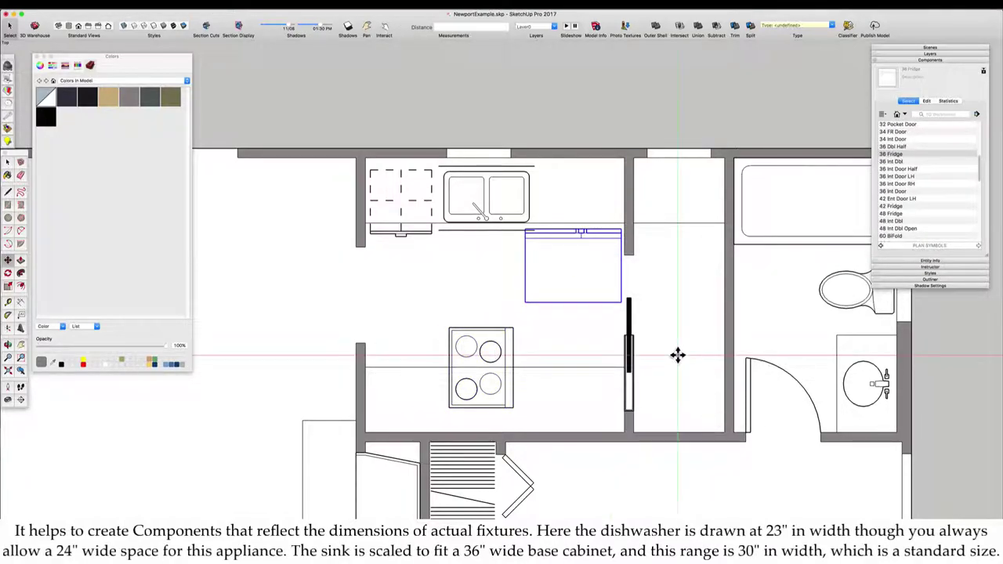
pyautogui.rightClick(591, 238)
pyautogui.moveTo(627, 384)
pyautogui.click(691, 386)
pyautogui.rightClick(600, 272)
pyautogui.moveTo(632, 421)
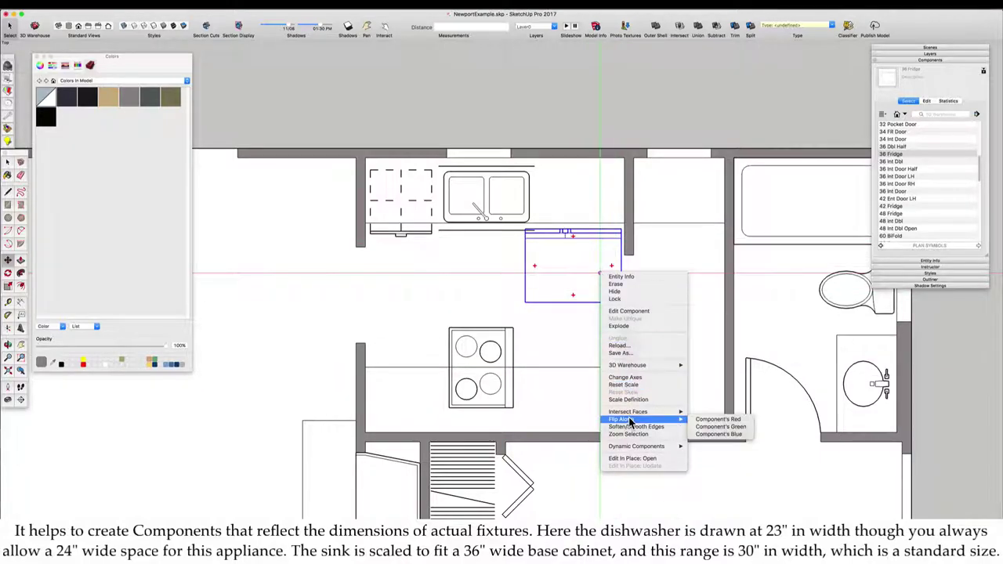
pyautogui.click(701, 428)
pyautogui.click(621, 228)
pyautogui.click(625, 159)
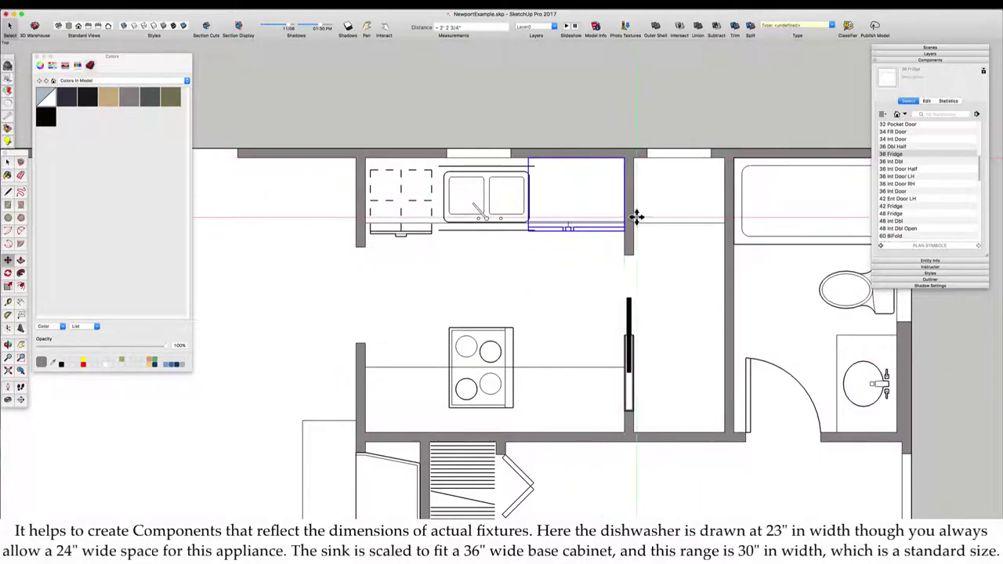
# Step: Transfer the kitchen fixtures into the plan symbols group and flip the sink along the component's green axis
pyautogui.scroll(4, 482, 192)
pyautogui.press('space')
pyautogui.click(548, 220)
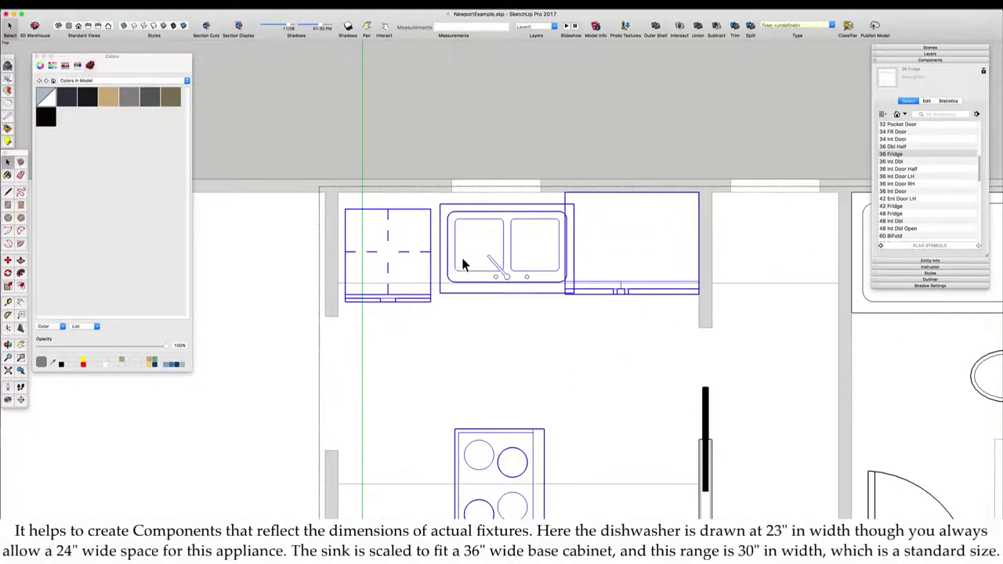
pyautogui.rightClick(456, 252)
pyautogui.moveTo(502, 399)
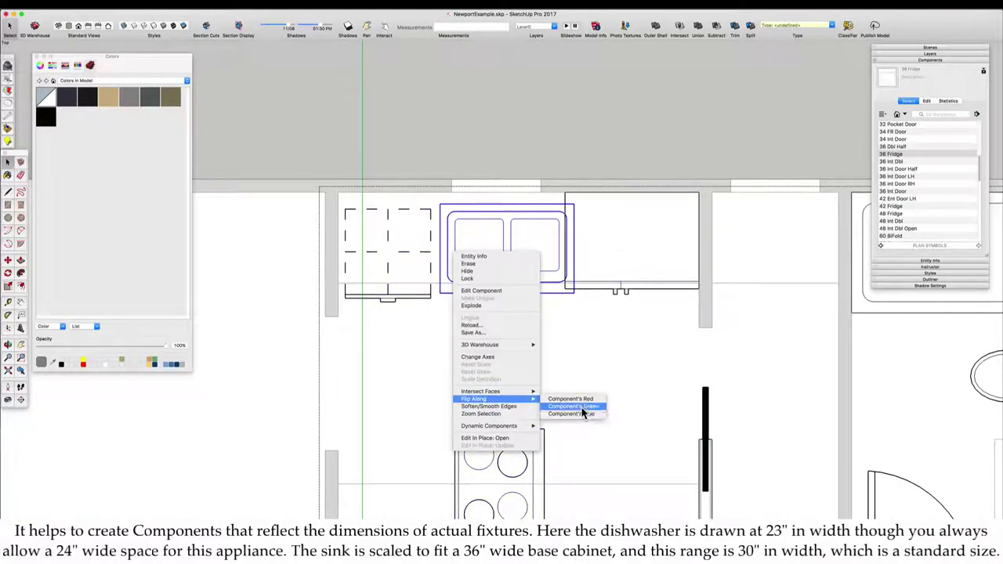
pyautogui.click(581, 408)
# Step: Move the dishwasher into the kitchen's exterior wall corner, then shift it slightly clear of both walls
pyautogui.click(359, 214)
pyautogui.scroll(3, 360, 216)
pyautogui.press('m')
pyautogui.click(358, 233)
pyautogui.click(348, 206)
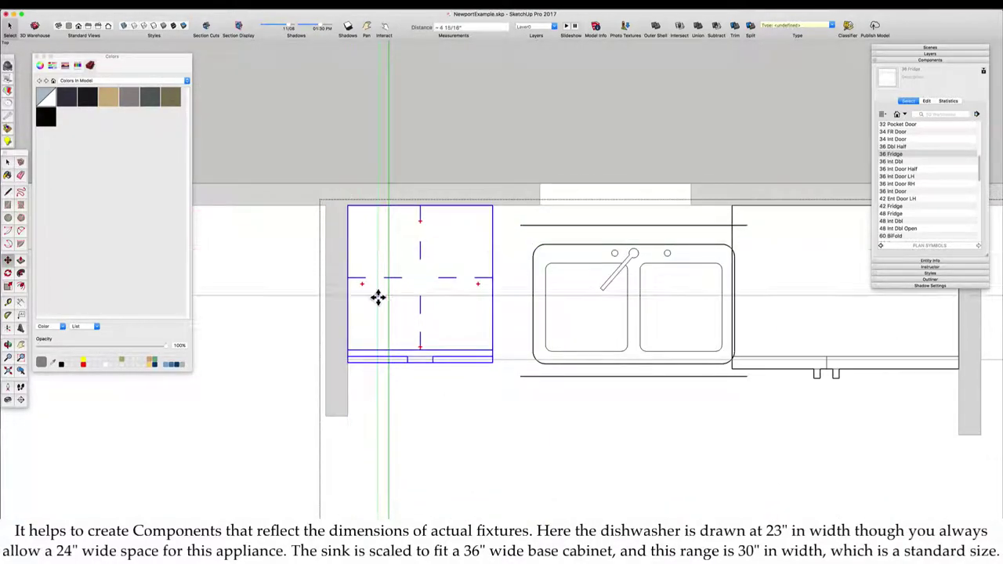
pyautogui.click(381, 298)
# Step: Move the sink against the exterior wall and align its cabinet edge with the side of the fridge
pyautogui.press('space')
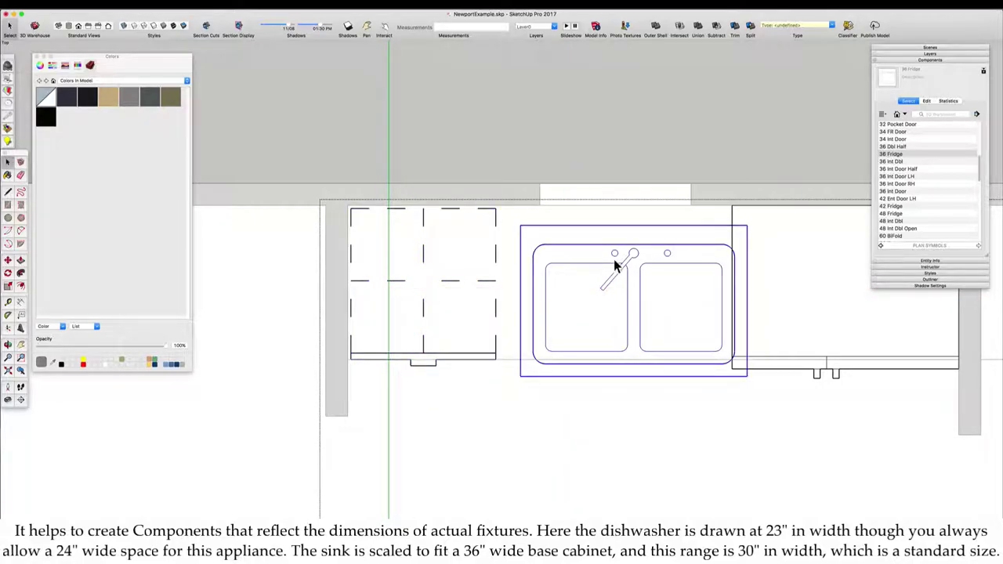
pyautogui.press('m')
pyautogui.click(521, 226)
pyautogui.click(498, 206)
pyautogui.click(726, 206)
pyautogui.click(732, 206)
pyautogui.press('space')
# Step: Rotate the range a quarter turn so its back faces the closet wall, and move it against that wall
pyautogui.scroll(-5, 564, 216)
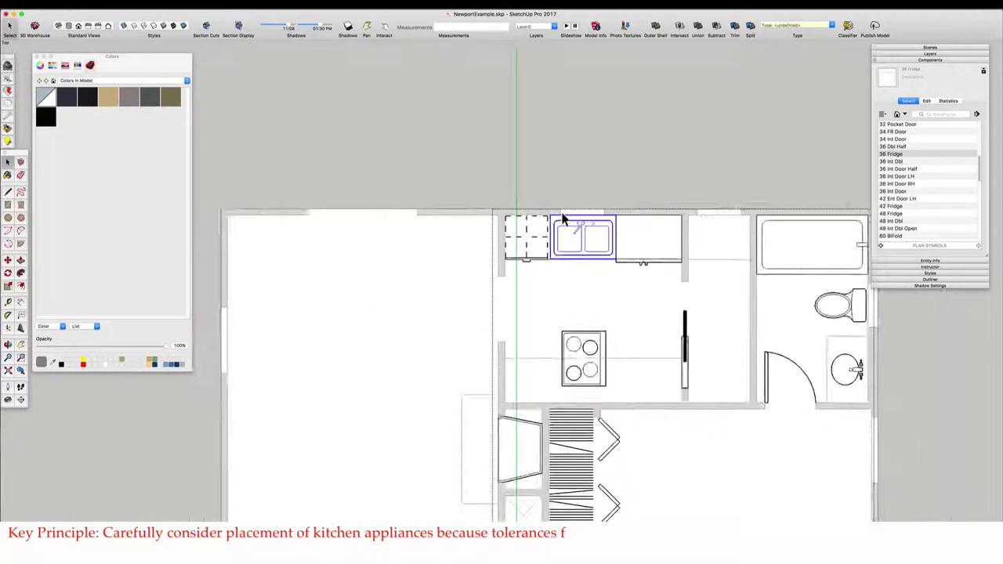
pyautogui.scroll(3, 588, 387)
pyautogui.click(573, 358)
pyautogui.press('q')
pyautogui.click(538, 345)
pyautogui.click(565, 345)
pyautogui.click(537, 369)
pyautogui.press('m')
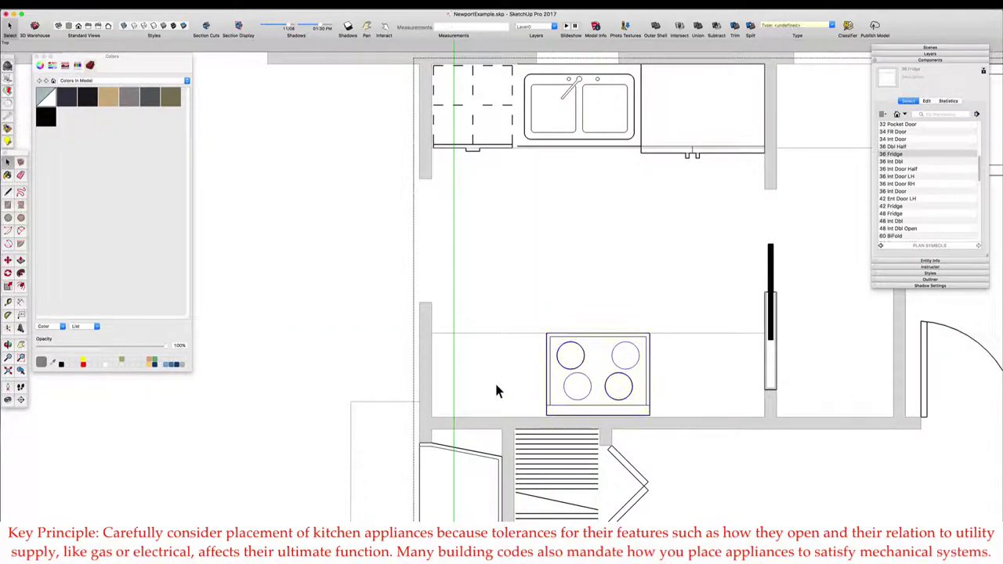
pyautogui.press('Escape')
# Step: Draw an upper cabinet line across the range counter from the dining-side wall to the laundry wall
pyautogui.scroll(-2, 495, 362)
pyautogui.doubleClick(495, 359)
pyautogui.press('l')
pyautogui.click(433, 367)
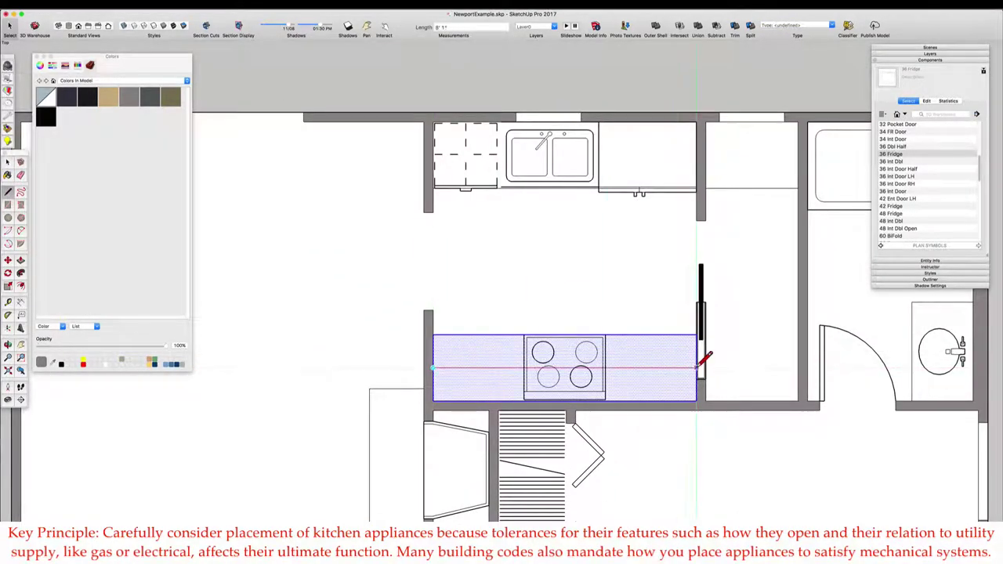
pyautogui.press('Escape')
# Step: Draw the upper cabinet outline over the dishwasher, running from the side wall to the sink cabinet and back to the exterior wall
pyautogui.scroll(3, 526, 130)
pyautogui.click(303, 330)
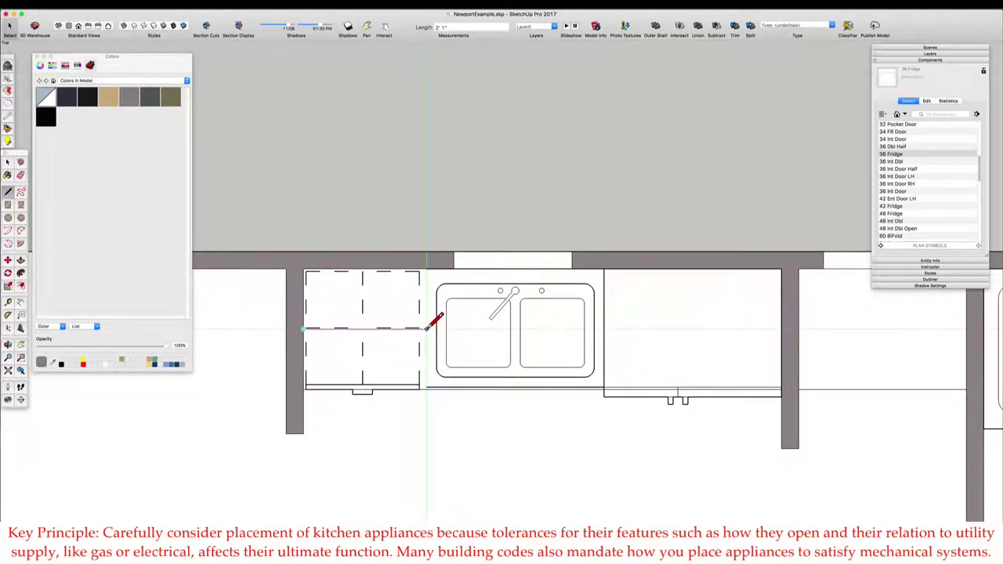
pyautogui.scroll(-3, 365, 276)
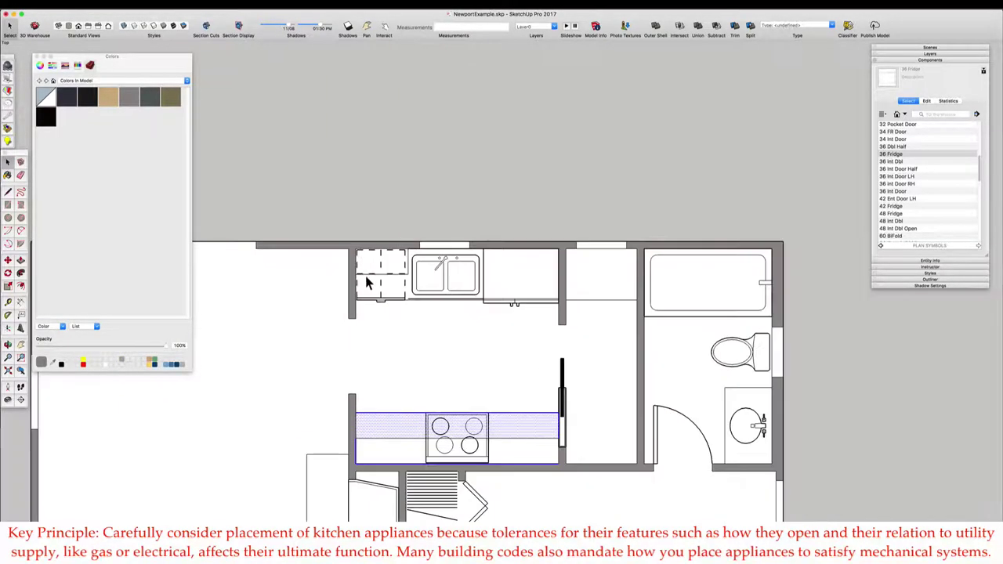
pyautogui.scroll(4, 535, 277)
pyautogui.press('e')
pyautogui.press('space')
pyautogui.scroll(-3, 536, 250)
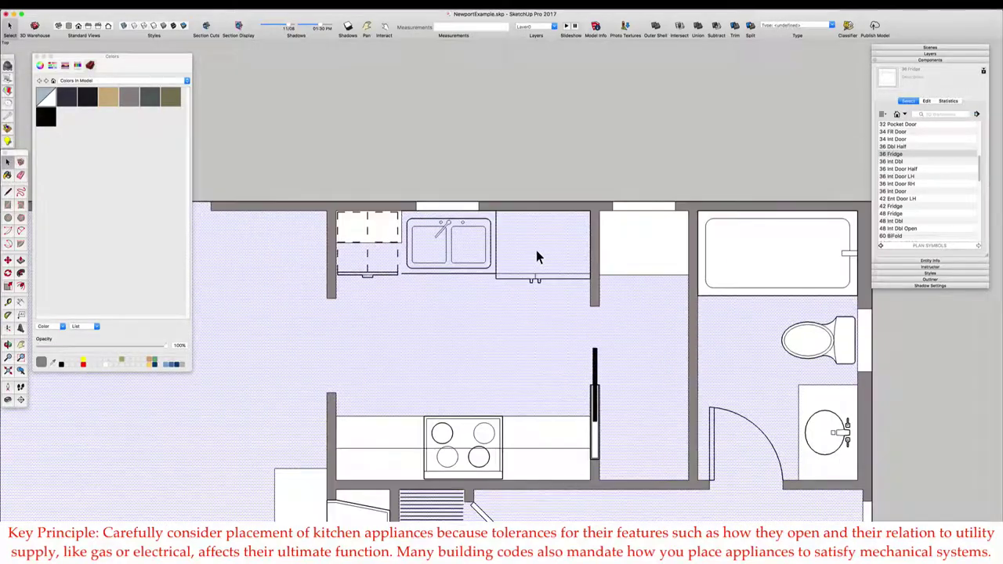
# Step: Shift the fridge slightly out from the exterior wall
pyautogui.scroll(3, 511, 270)
pyautogui.click(510, 298)
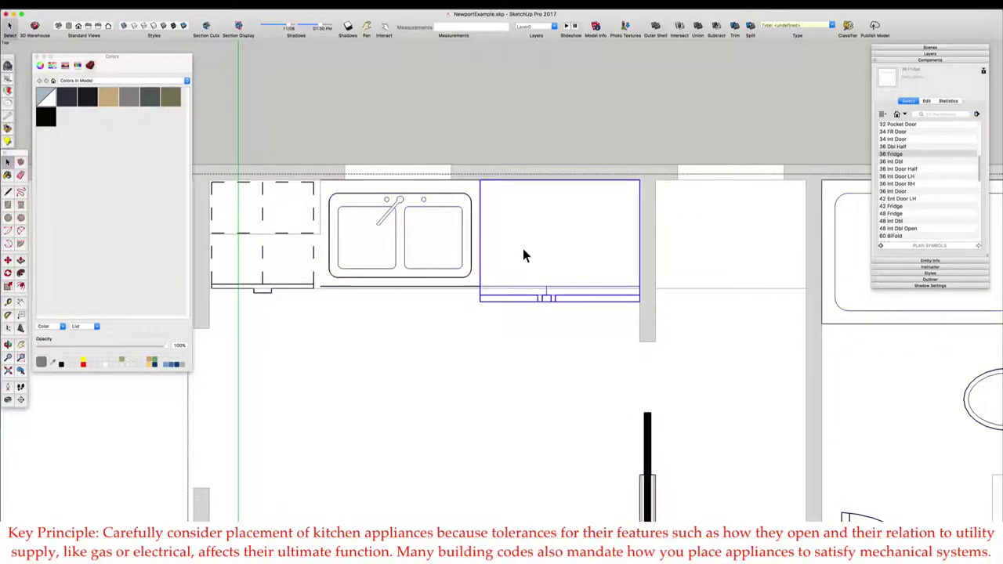
pyautogui.press('m')
pyautogui.click(507, 306)
pyautogui.click(508, 315)
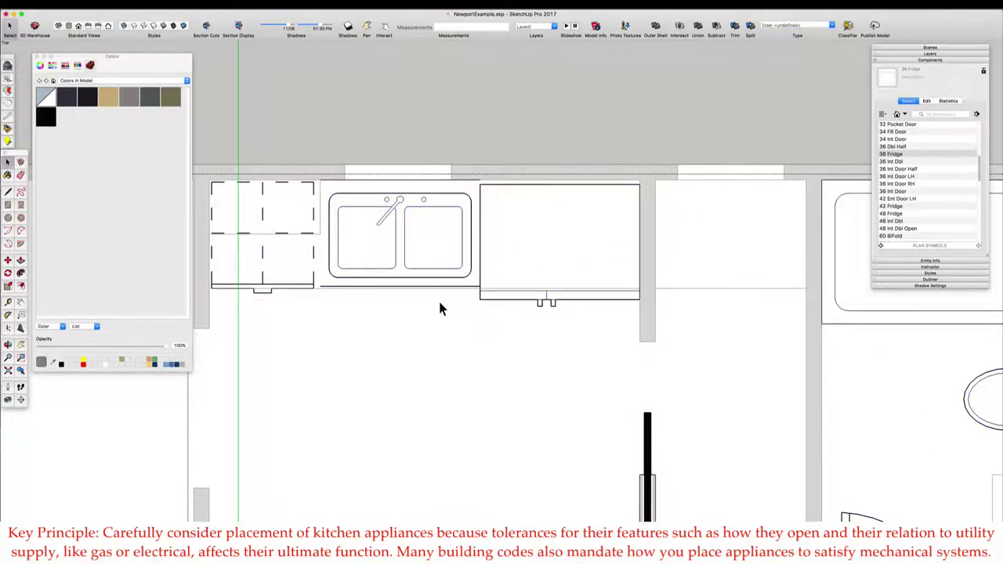
pyautogui.press('space')
# Step: Draw a line closing off the sink counter along the fridge's side and delete the leftover edge at the fridge
pyautogui.click(510, 261)
pyautogui.press('l')
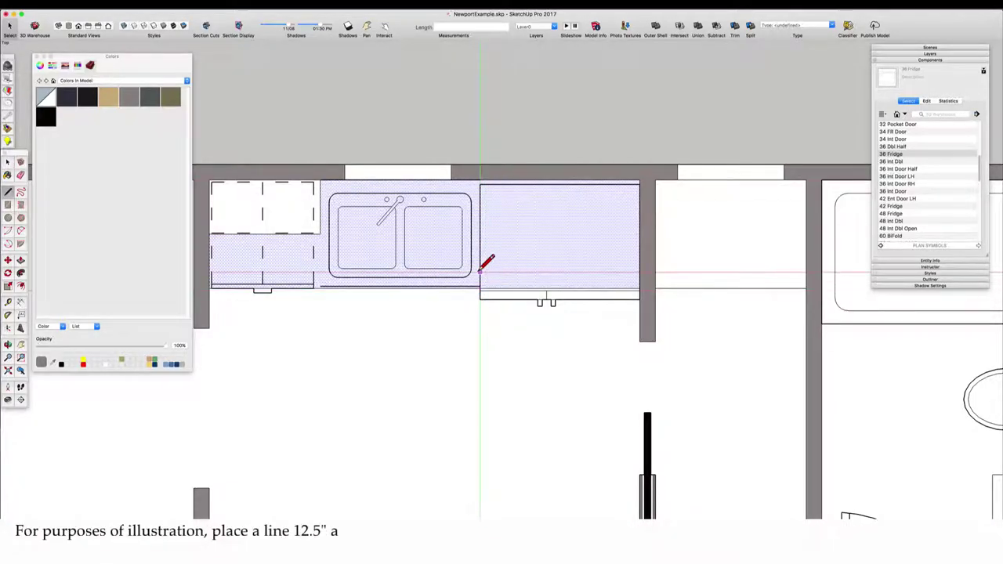
pyautogui.scroll(4, 479, 272)
pyautogui.click(483, 320)
pyautogui.scroll(-3, 483, 322)
pyautogui.click(479, 185)
pyautogui.press('space')
pyautogui.click(490, 362)
pyautogui.press('Delete')
pyautogui.scroll(-4, 531, 177)
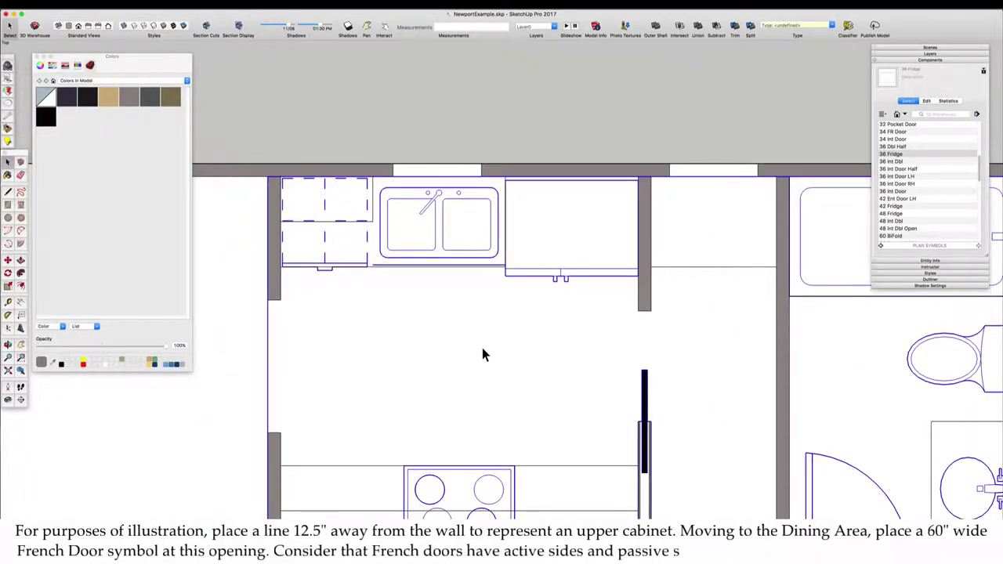
# Step: Insert the 60 French Dbl Door component in the dining area near the opening in the rear exterior wall
pyautogui.click(482, 348)
pyautogui.scroll(-4, 541, 192)
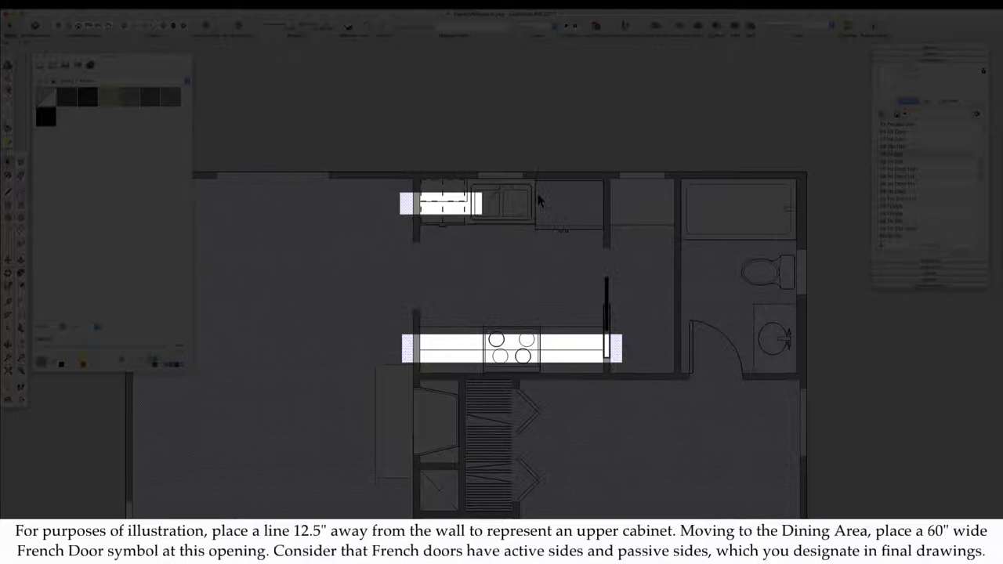
pyautogui.scroll(-3, 594, 247)
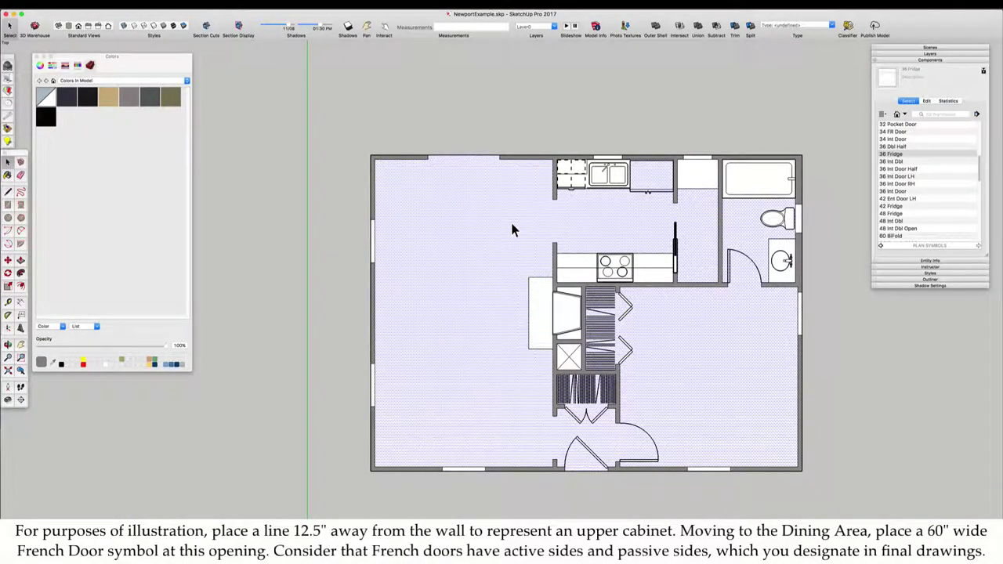
pyautogui.scroll(3, 470, 219)
pyautogui.scroll(-4, 922, 218)
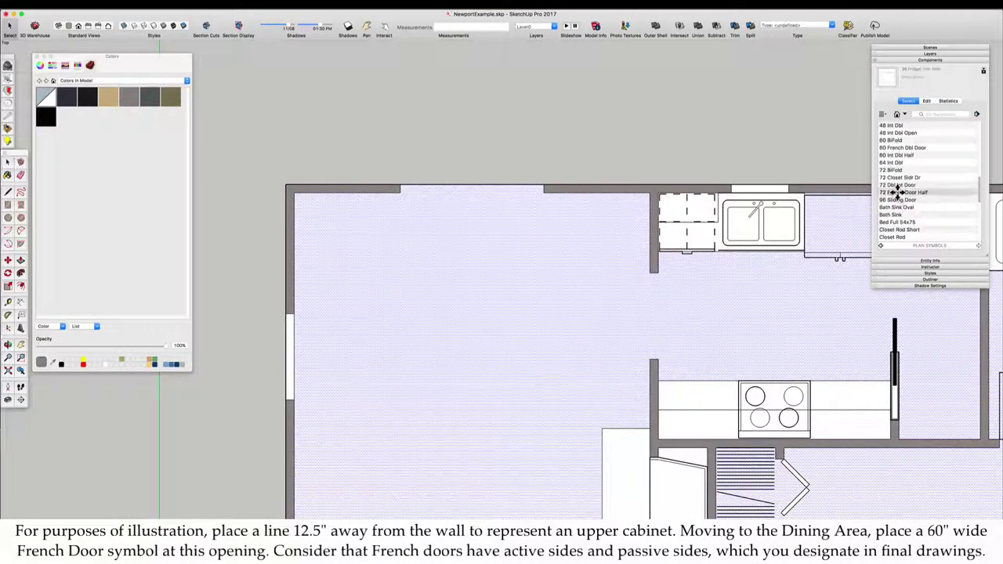
pyautogui.click(902, 192)
pyautogui.click(902, 149)
pyautogui.click(389, 269)
# Step: Flip the French door symbol so it swings into the room and snap it into the dining area's exterior wall opening
pyautogui.rightClick(391, 268)
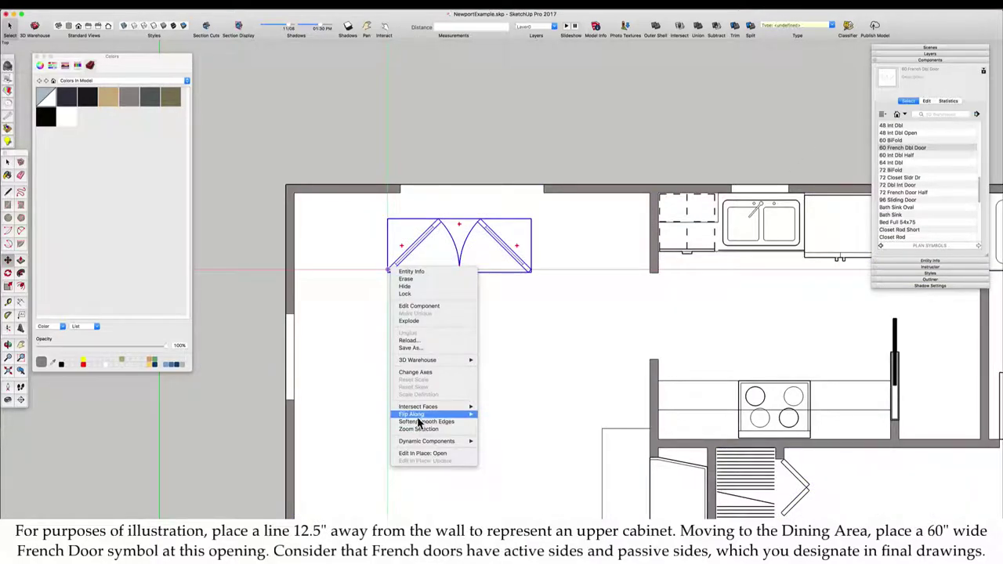
pyautogui.moveTo(419, 415)
pyautogui.click(500, 426)
pyautogui.scroll(3, 536, 186)
pyautogui.click(548, 205)
pyautogui.scroll(-6, 529, 197)
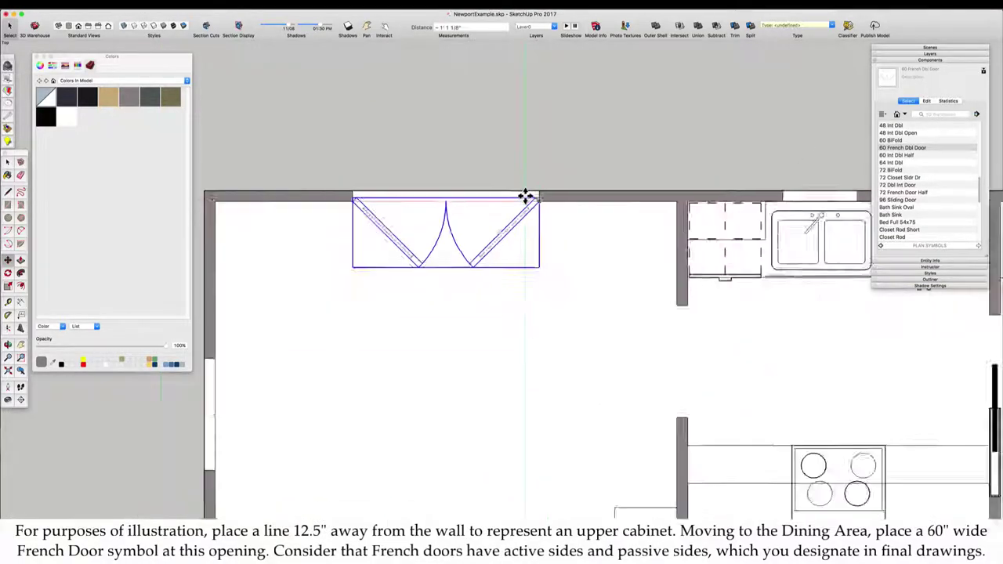
pyautogui.click(477, 311)
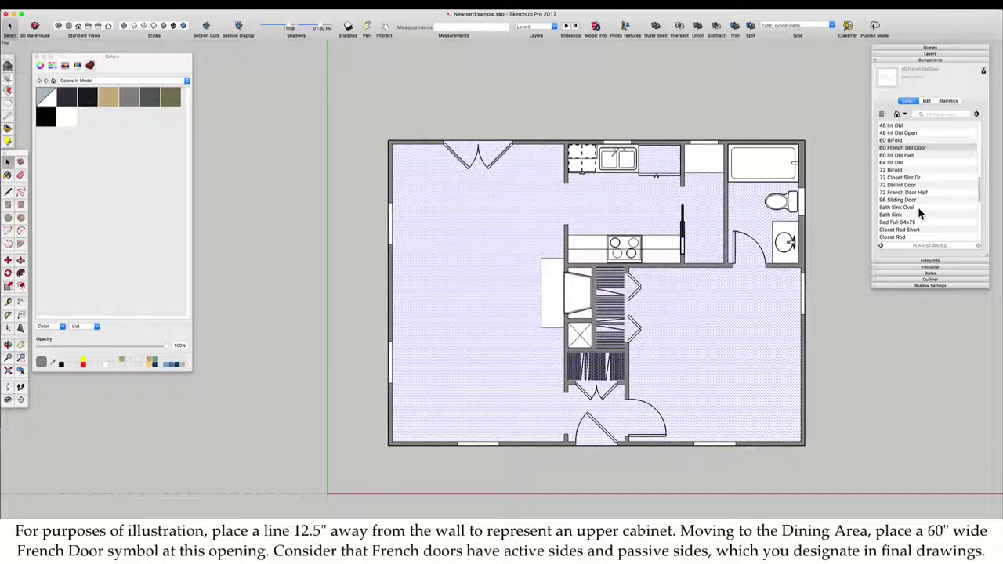
# Step: Insert the Window 4w#2 component at the living room window opening in the front exterior wall
pyautogui.scroll(-5, 919, 209)
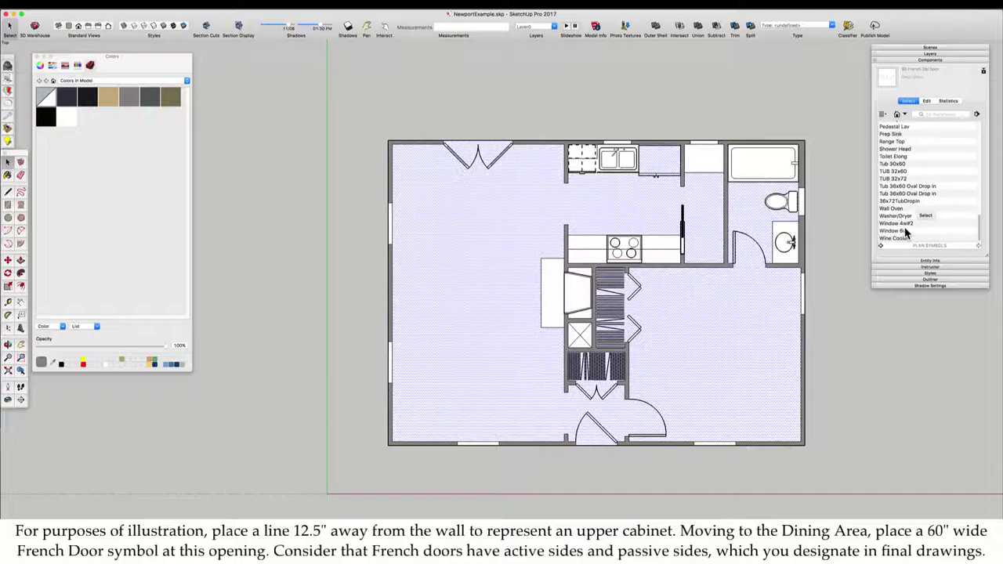
pyautogui.scroll(2, 706, 315)
pyautogui.keyDown('shift'); pyautogui.moveTo(663, 341); pyautogui.dragTo(592, 340, button='middle'); pyautogui.keyUp('shift')
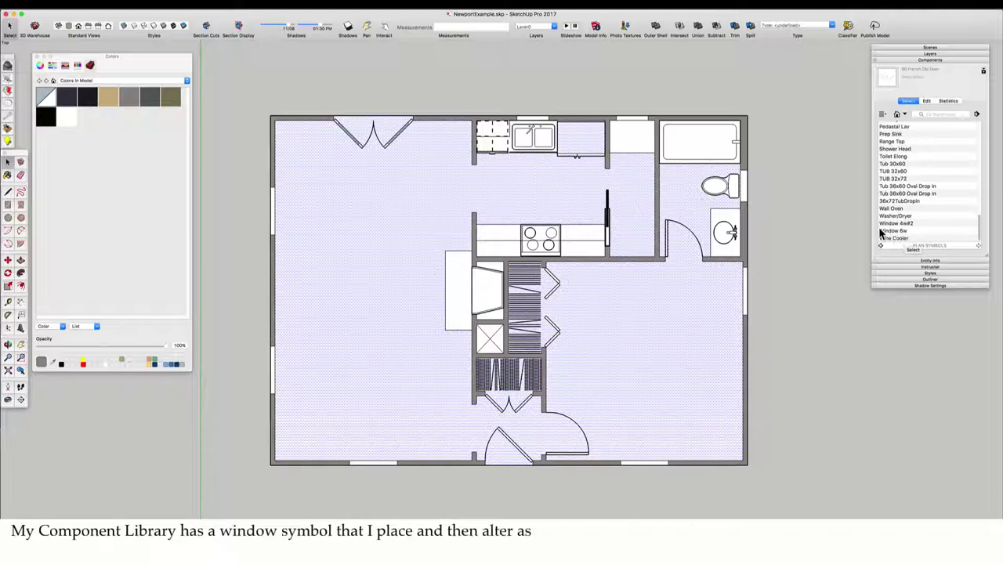
pyautogui.click(401, 134)
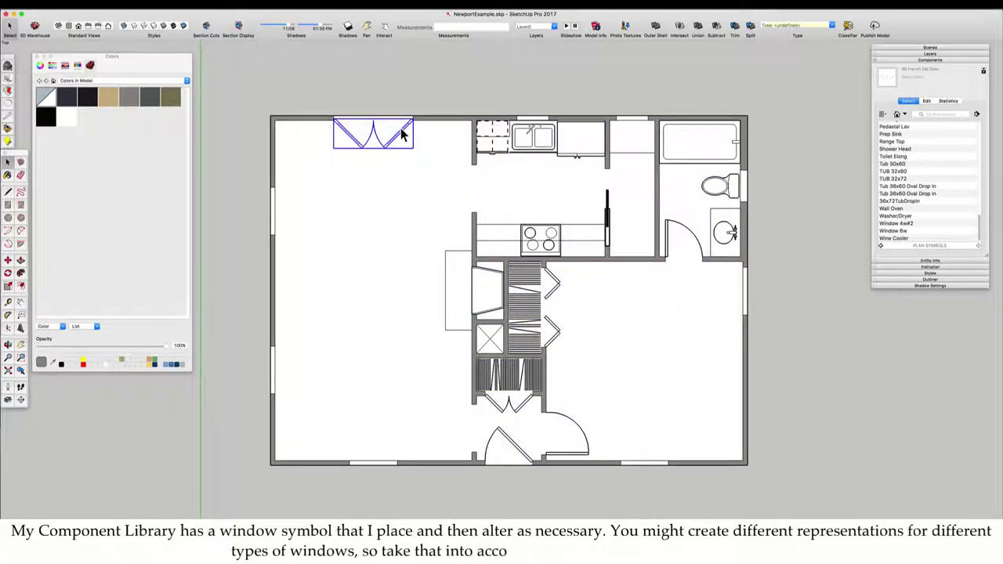
pyautogui.doubleClick(514, 134)
pyautogui.press('super+shift+v')
pyautogui.scroll(8, 329, 465)
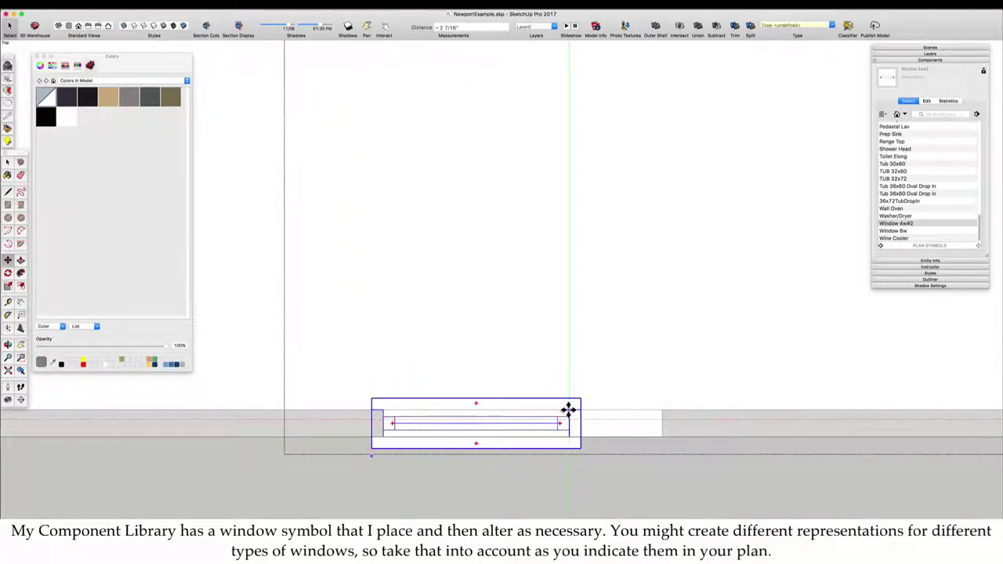
pyautogui.rightClick(599, 425)
pyautogui.click(610, 404)
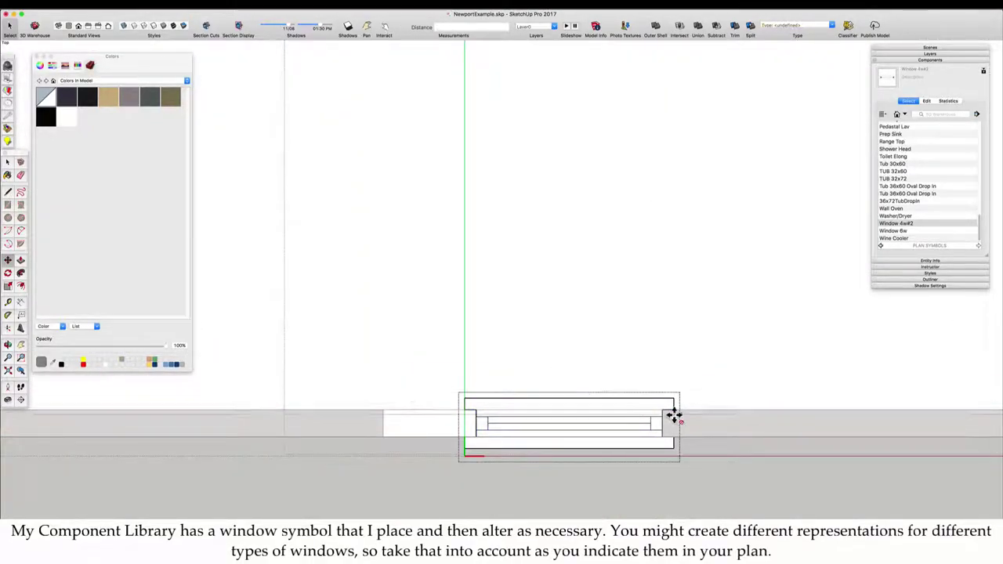
pyautogui.press('super+a')
pyautogui.click(477, 411)
pyautogui.click(430, 412)
pyautogui.press('super+z')
pyautogui.press('space')
pyautogui.click(432, 412)
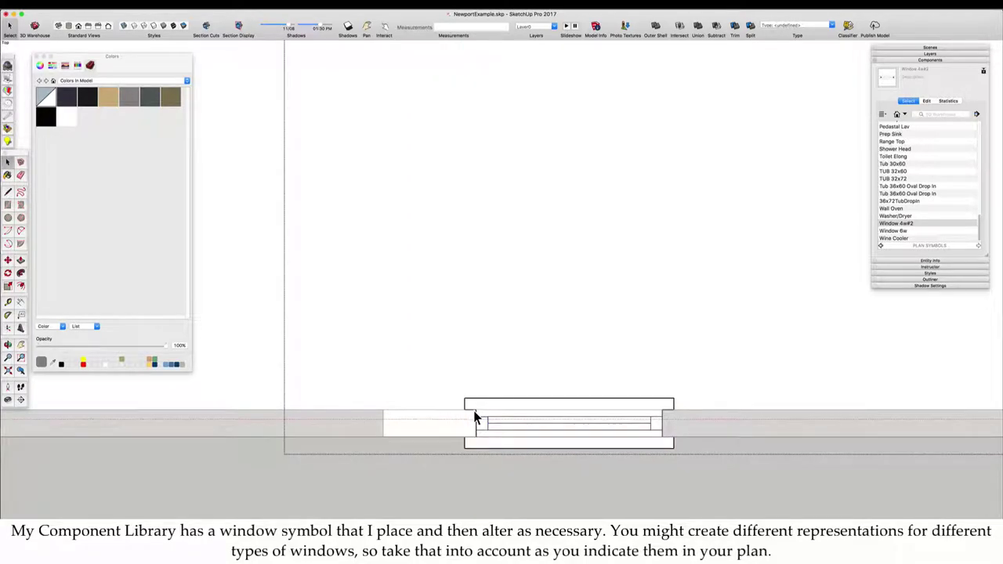
# Step: Align the window symbol with the far end of the living room's front opening and stretch its other end to fill the opening
pyautogui.click(476, 410)
pyautogui.click(384, 410)
pyautogui.rightClick(383, 410)
pyautogui.click(409, 404)
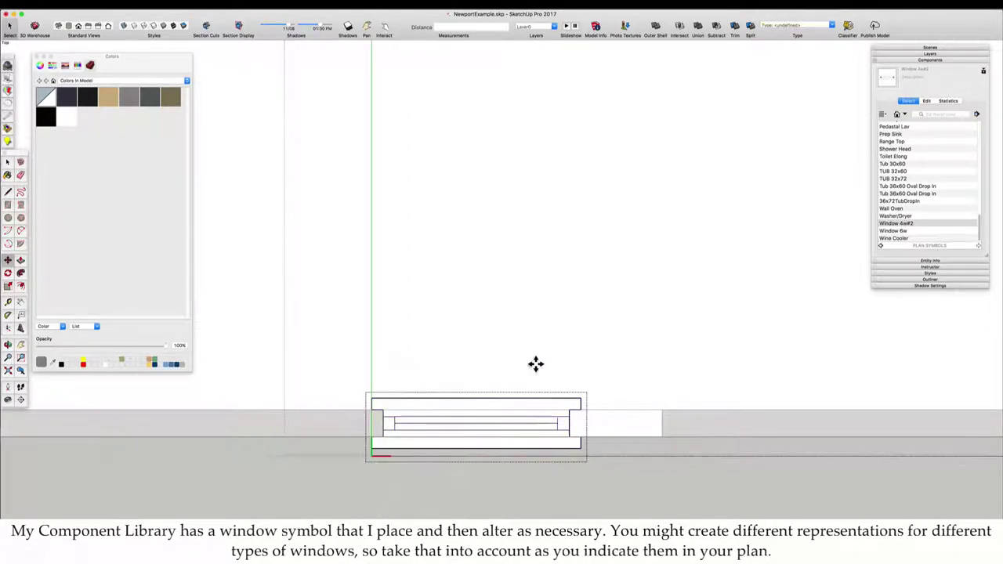
pyautogui.press('space')
pyautogui.moveTo(536, 364); pyautogui.dragTo(602, 479)
pyautogui.press('m')
pyautogui.click(569, 410)
pyautogui.click(663, 410)
pyautogui.press('space')
pyautogui.scroll(-6, 551, 400)
pyautogui.press('Escape')
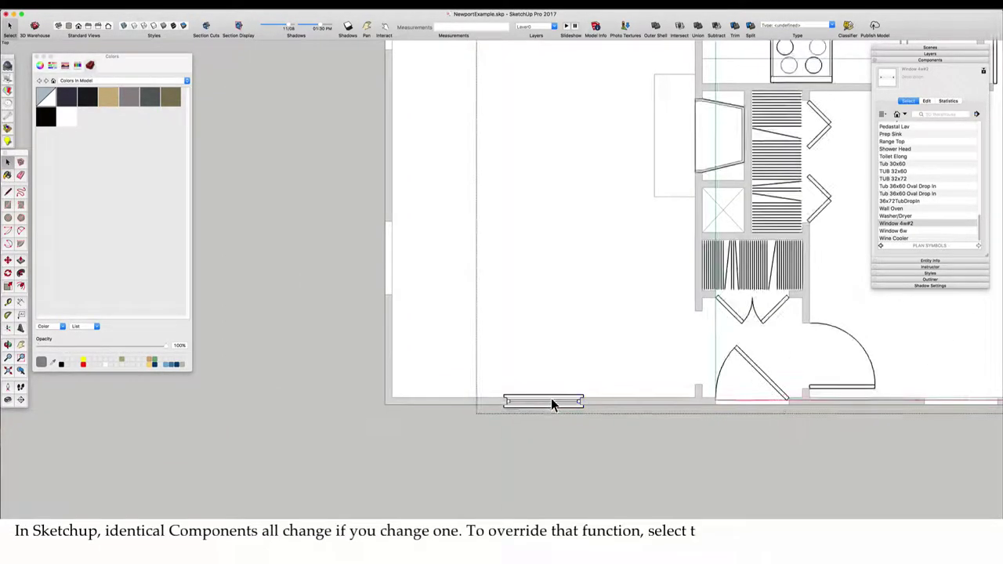
# Step: Copy the front living room window symbol into the bedroom window opening along the same exterior wall
pyautogui.keyDown('shift'); pyautogui.moveTo(552, 402); pyautogui.dragTo(423, 413, button='middle'); pyautogui.keyUp('shift')
pyautogui.click(418, 413)
pyautogui.press('m')
pyautogui.press('alt')
pyautogui.scroll(6, 443, 408)
pyautogui.click(453, 415)
pyautogui.scroll(-5, 352, 415)
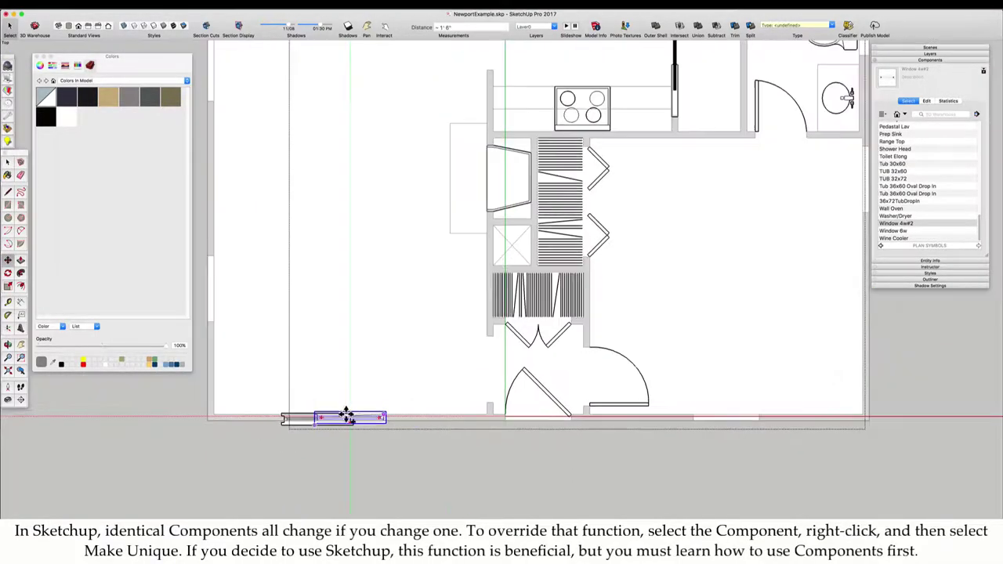
pyautogui.scroll(4, 786, 414)
pyautogui.click(724, 415)
# Step: Copy a window to the living room's side exterior wall, rotate it 90 degrees and snap it into the opening nearest the front
pyautogui.scroll(-5, 661, 423)
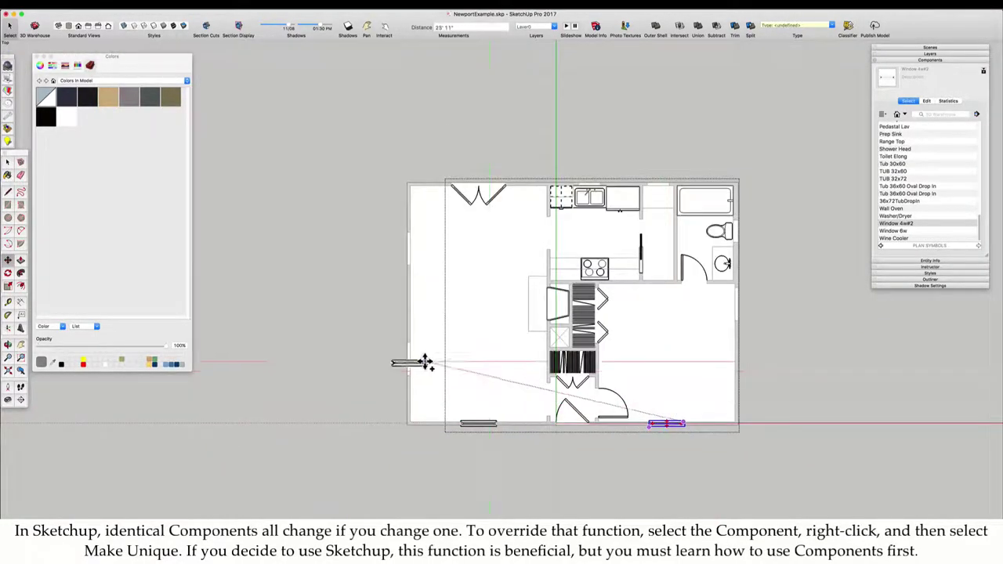
pyautogui.scroll(6, 423, 362)
pyautogui.click(631, 370)
pyautogui.press('q')
pyautogui.click(495, 378)
pyautogui.click(472, 378)
pyautogui.click(518, 345)
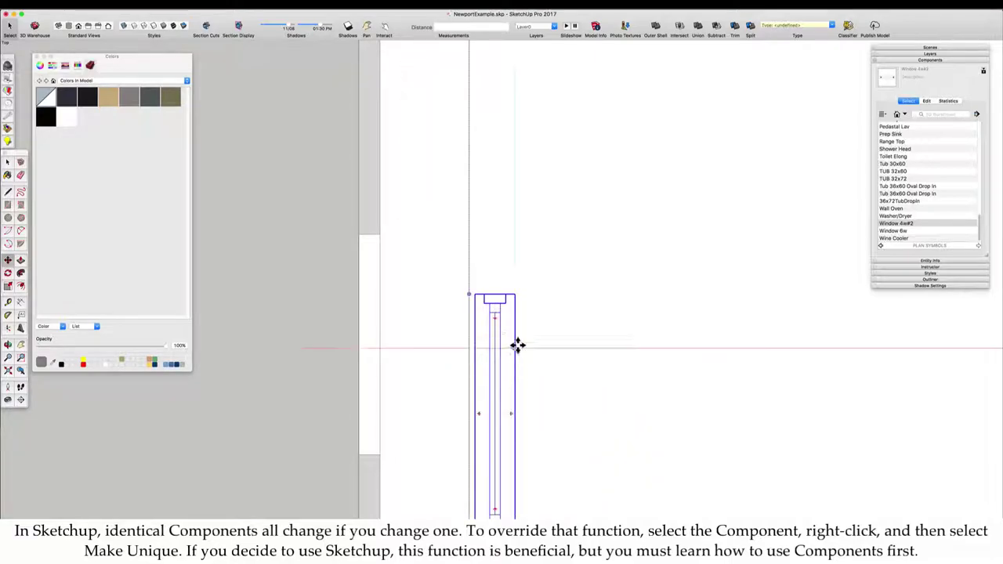
pyautogui.press('m')
pyautogui.click(502, 294)
# Step: Copy the rotated window into the dining area's side wall opening and the bedroom's side wall opening
pyautogui.scroll(-4, 392, 252)
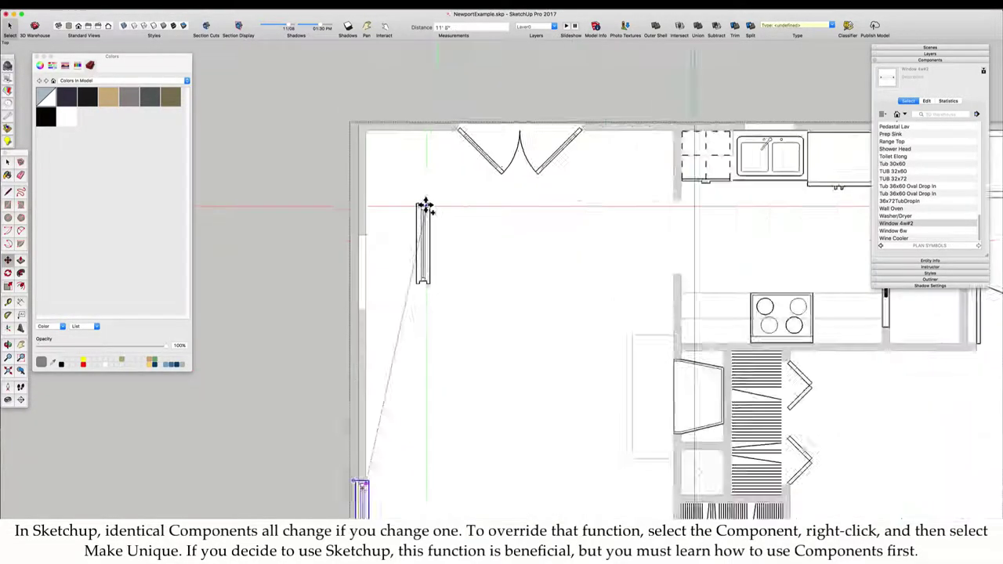
pyautogui.scroll(3, 425, 207)
pyautogui.scroll(-4, 345, 245)
pyautogui.scroll(4, 671, 303)
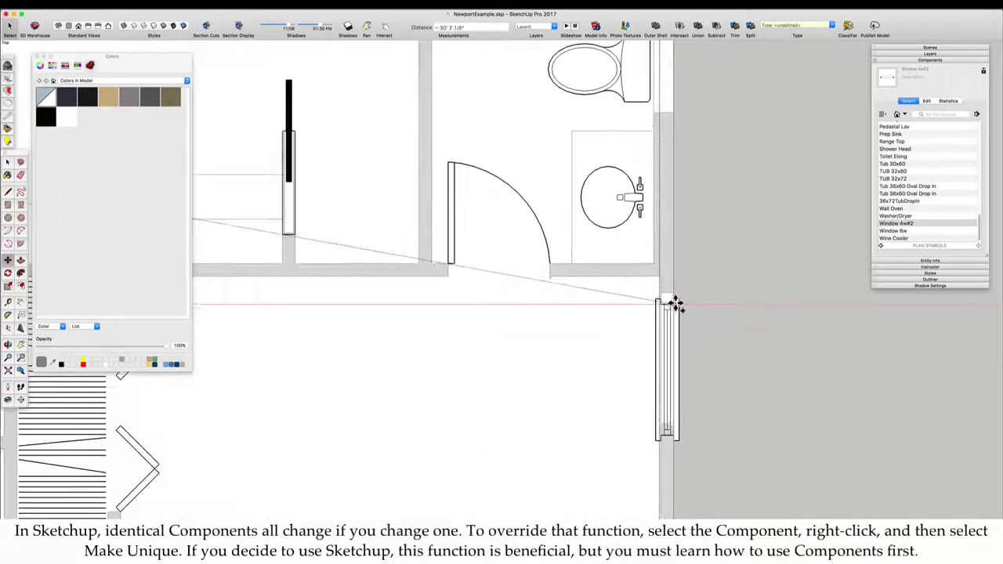
pyautogui.click(672, 291)
pyautogui.scroll(-4, 553, 278)
pyautogui.scroll(-2, 546, 276)
pyautogui.scroll(2, 481, 275)
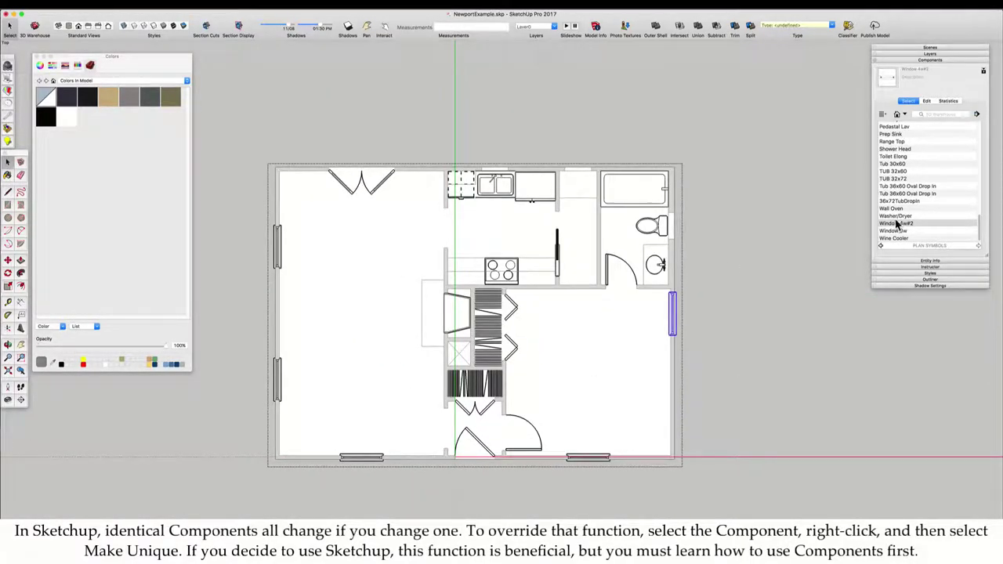
# Step: Insert the Window 6w component outside the bathroom's exterior wall and rotate it 90 degrees
pyautogui.click(894, 230)
pyautogui.click(675, 235)
pyautogui.scroll(6, 681, 208)
pyautogui.press('q')
pyautogui.click(730, 324)
pyautogui.click(704, 324)
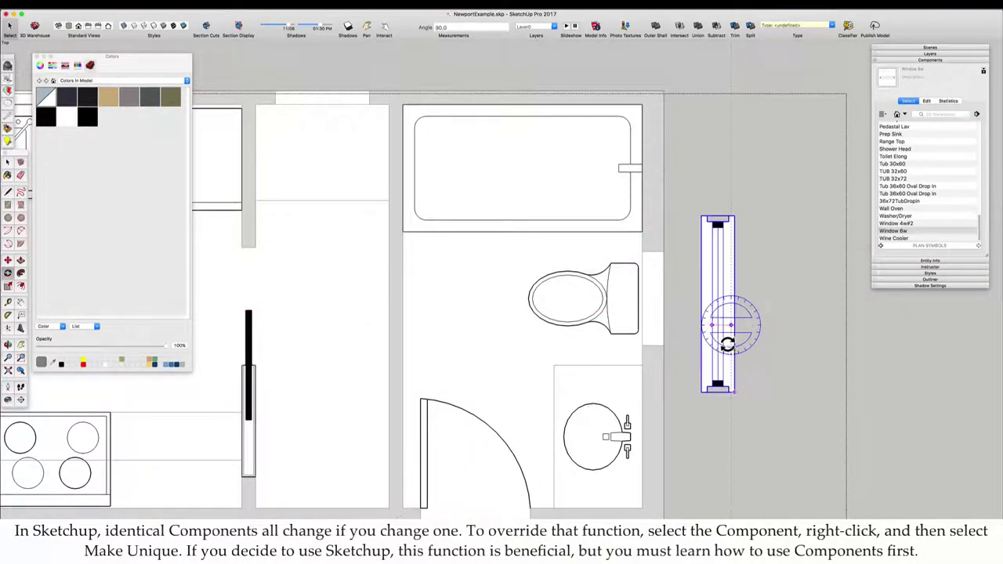
pyautogui.click(728, 345)
# Step: Snap the rotated window symbol onto the bathroom's exterior wall at the tub end of the window opening
pyautogui.scroll(3, 725, 240)
pyautogui.press('m')
pyautogui.click(731, 207)
pyautogui.click(621, 257)
pyautogui.press('space')
pyautogui.doubleClick(619, 261)
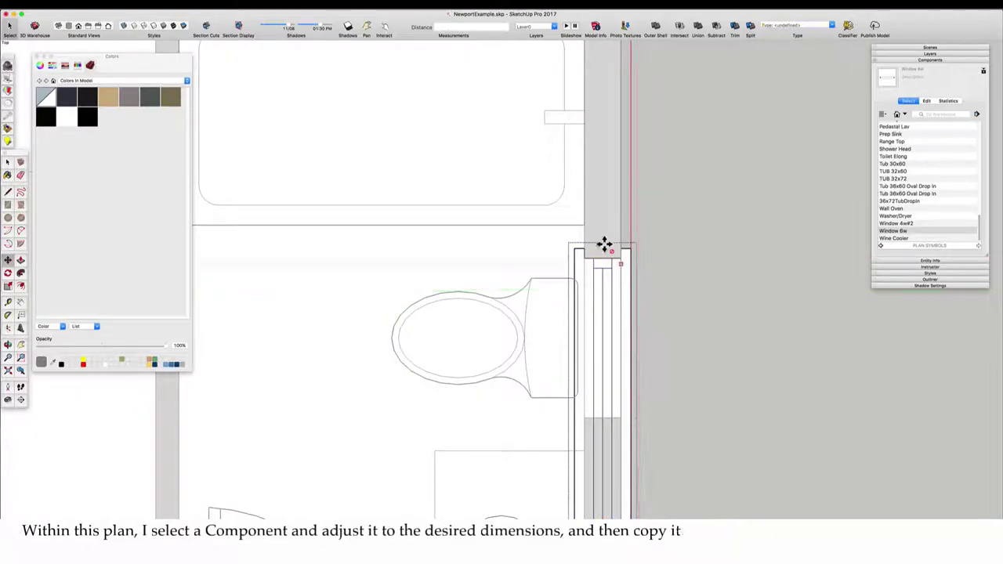
pyautogui.scroll(-4, 604, 244)
pyautogui.scroll(2, 611, 290)
pyautogui.press('Escape')
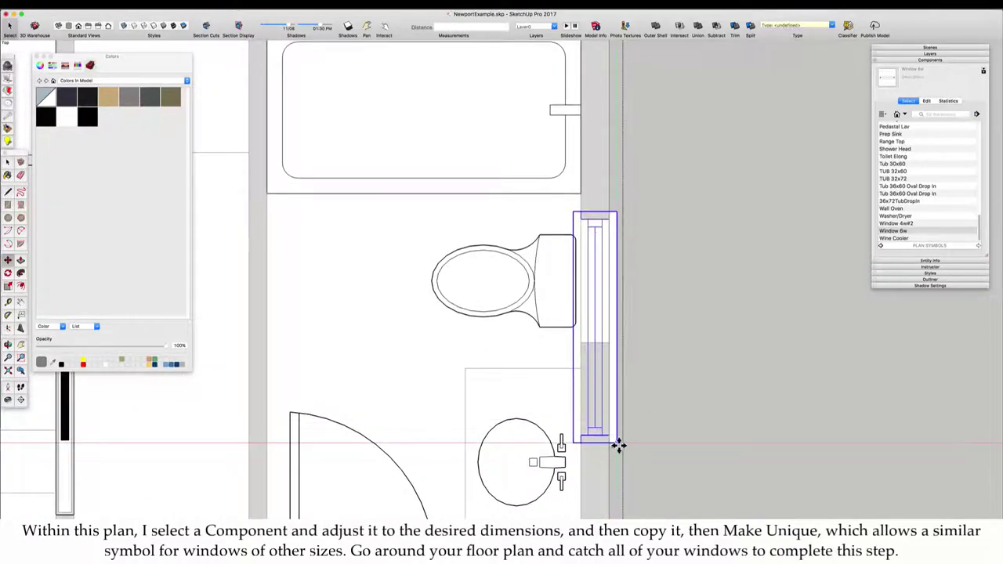
# Step: Align the bathroom window symbol with the vanity end of its opening and shorten its tub end to fit the opening
pyautogui.moveTo(618, 445); pyautogui.dragTo(615, 346)
pyautogui.rightClick(607, 343)
pyautogui.click(628, 384)
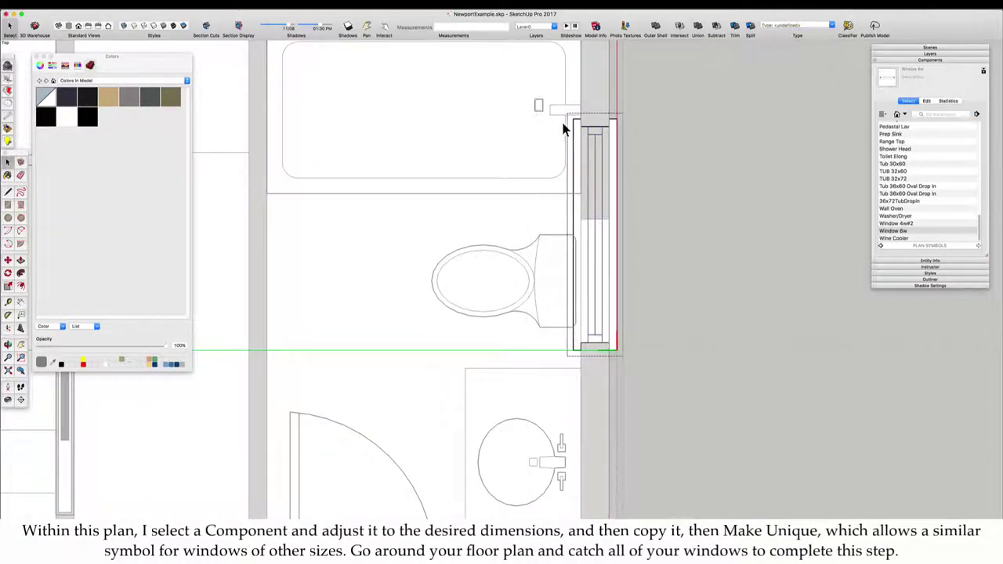
pyautogui.click(609, 127)
pyautogui.click(609, 220)
pyautogui.scroll(-7, 594, 347)
pyautogui.scroll(3, 459, 345)
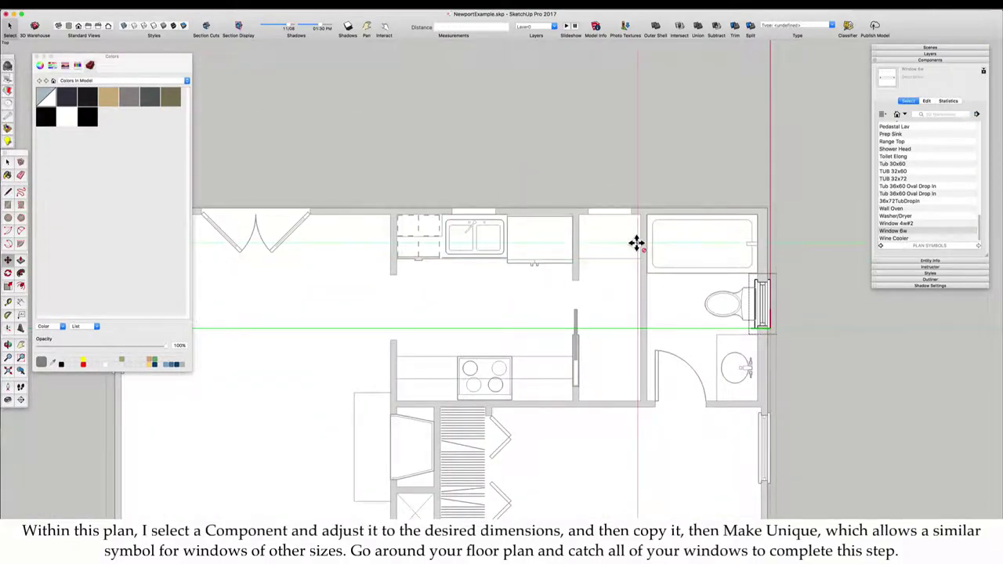
# Step: Copy the bedroom's front window symbol to just outside the exterior wall opening behind the kitchen sink
pyautogui.scroll(-2, 636, 243)
pyautogui.press('space')
pyautogui.click(756, 280)
pyautogui.press('m')
pyautogui.click(630, 501)
pyautogui.press('alt')
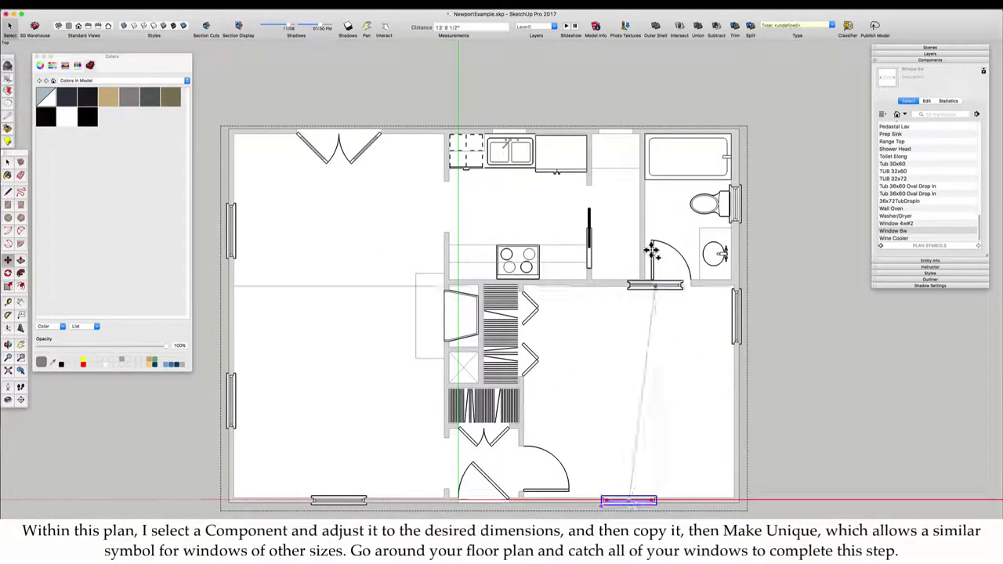
pyautogui.scroll(8, 501, 106)
pyautogui.click(560, 204)
# Step: Shorten the window copy behind the kitchen sink by 12" by moving its fridge-side end inward
pyautogui.rightClick(561, 204)
pyautogui.click(581, 250)
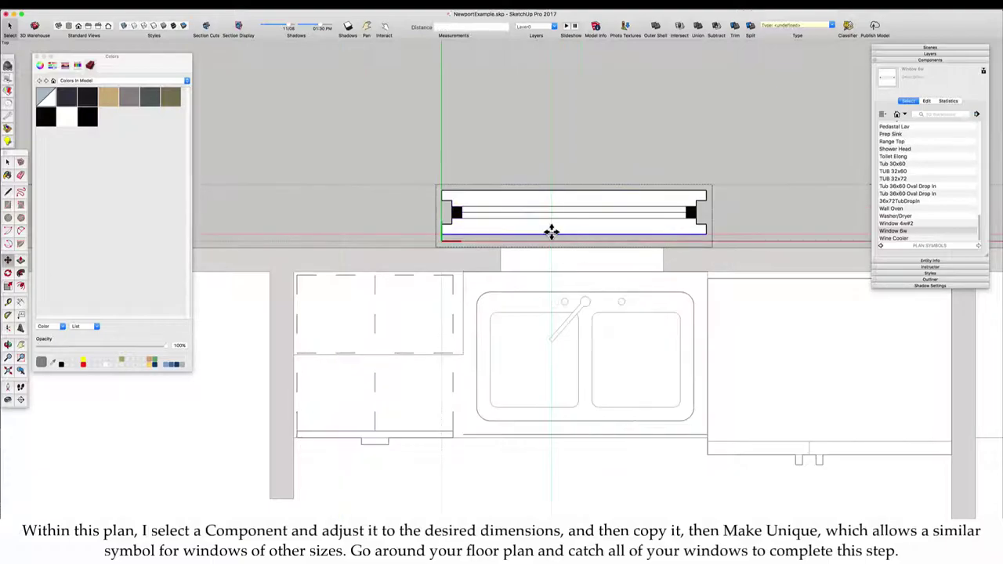
pyautogui.moveTo(631, 159); pyautogui.dragTo(772, 302)
pyautogui.write('12')
pyautogui.press('Return')
pyautogui.press('space')
pyautogui.click(695, 235)
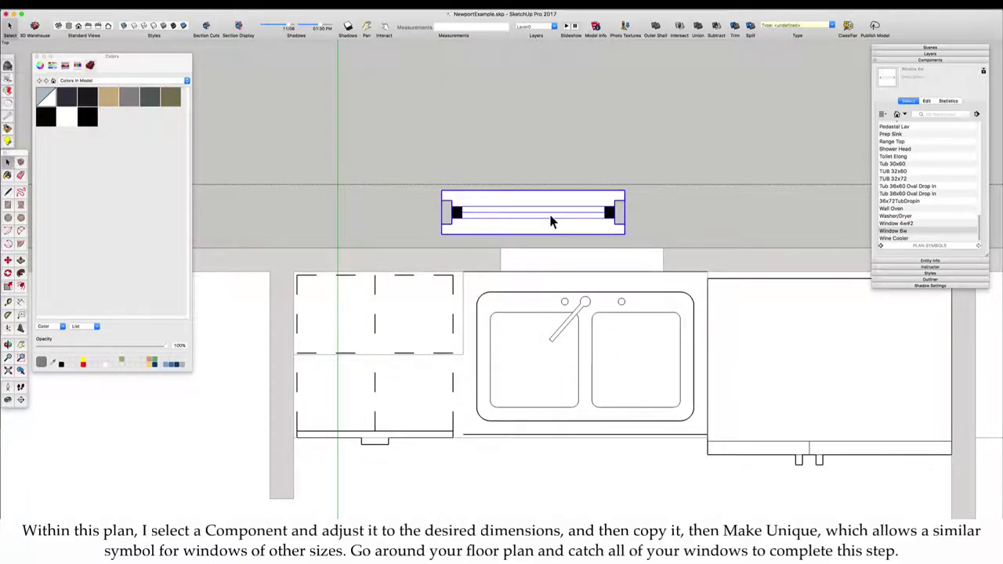
# Step: Move the shortened window symbol into the wall opening behind the kitchen sink
pyautogui.press('m')
pyautogui.click(615, 200)
pyautogui.click(664, 248)
# Step: Copy the kitchen sink window symbol into the laundry area's opening in the same exterior wall
pyautogui.click(664, 249)
pyautogui.press('alt')
pyautogui.scroll(-5, 393, 245)
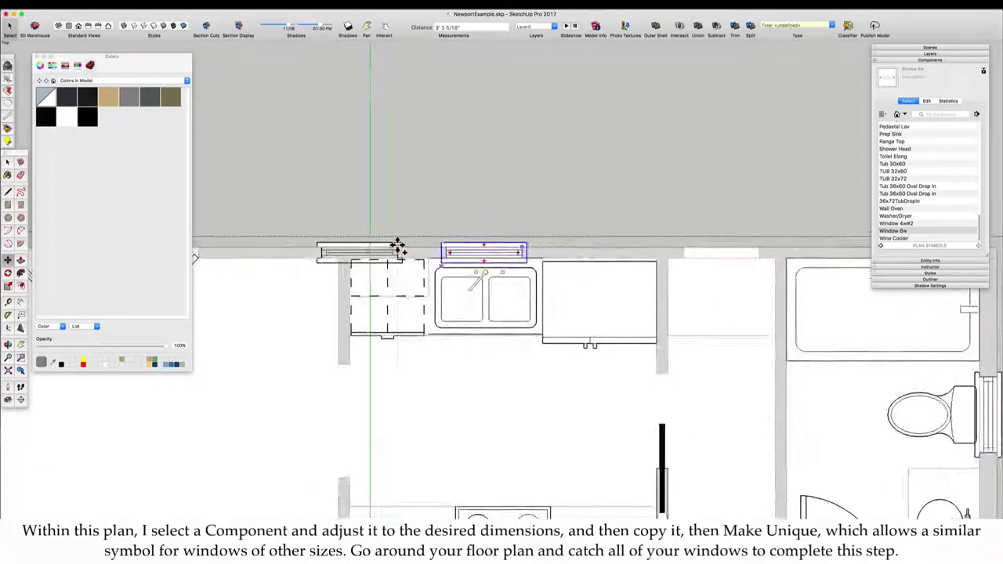
pyautogui.scroll(5, 676, 248)
pyautogui.click(676, 250)
pyautogui.scroll(-9, 664, 244)
pyautogui.scroll(5, 575, 291)
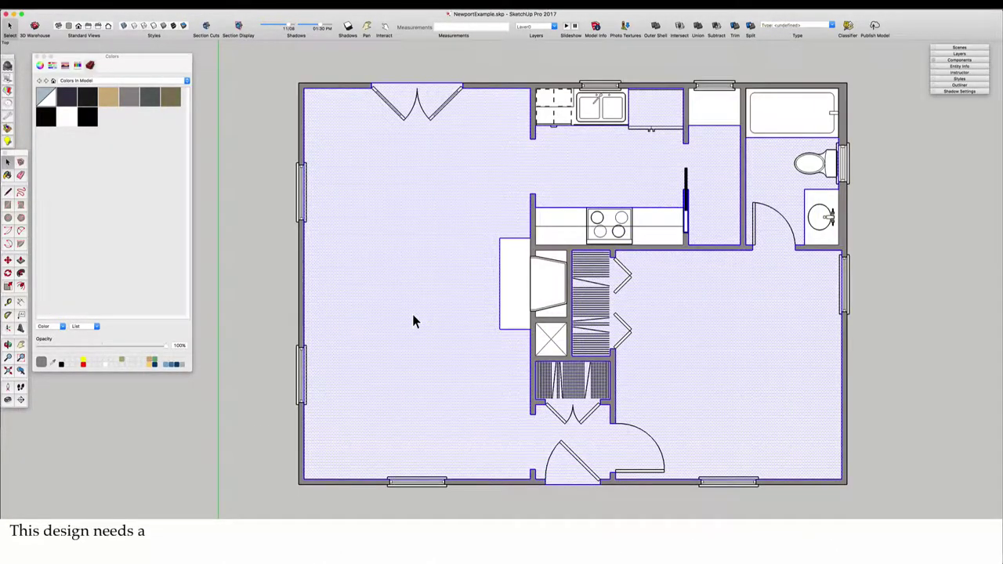
# Step: Place guides 30" from the dining area's rear exterior wall and 30" from its side exterior wall
pyautogui.scroll(5, 413, 314)
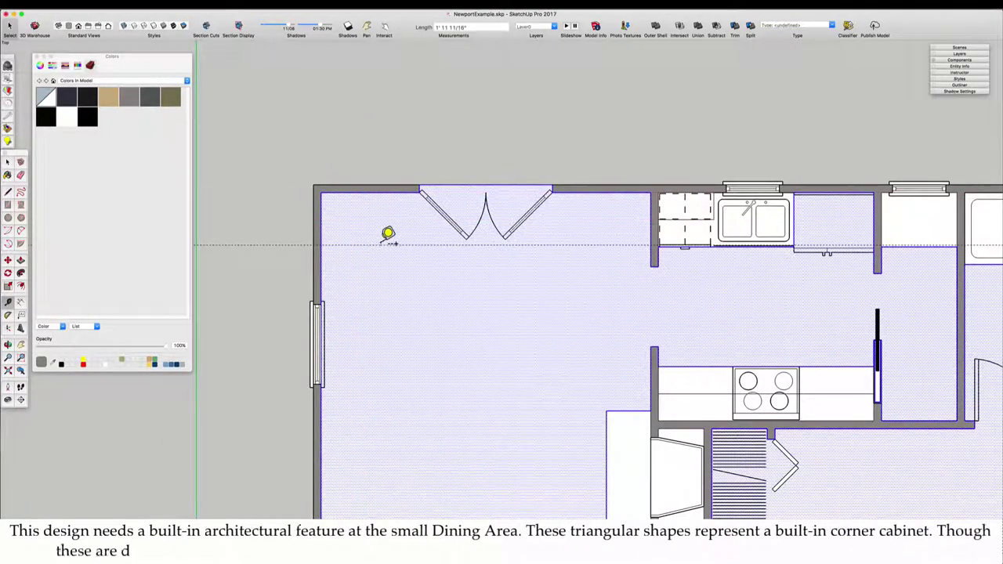
pyautogui.write('30')
pyautogui.press('Return')
pyautogui.click(320, 222)
pyautogui.click(381, 221)
pyautogui.write('30')
pyautogui.press('Return')
# Step: Place guides 30" and 4" from the wall between the dining area and kitchen
pyautogui.click(651, 211)
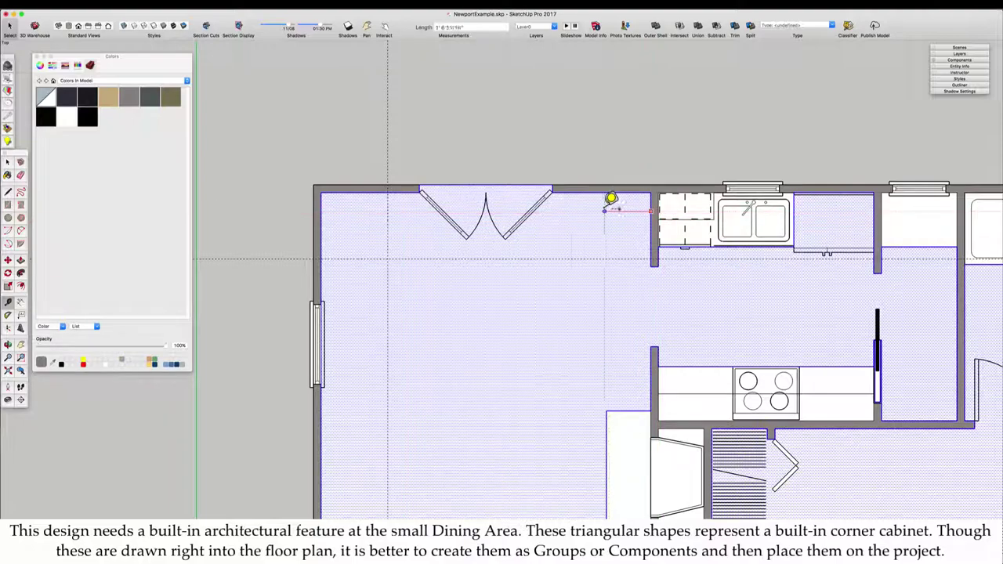
pyautogui.write('30')
pyautogui.press('Return')
pyautogui.click(651, 225)
pyautogui.write('4')
pyautogui.press('Return')
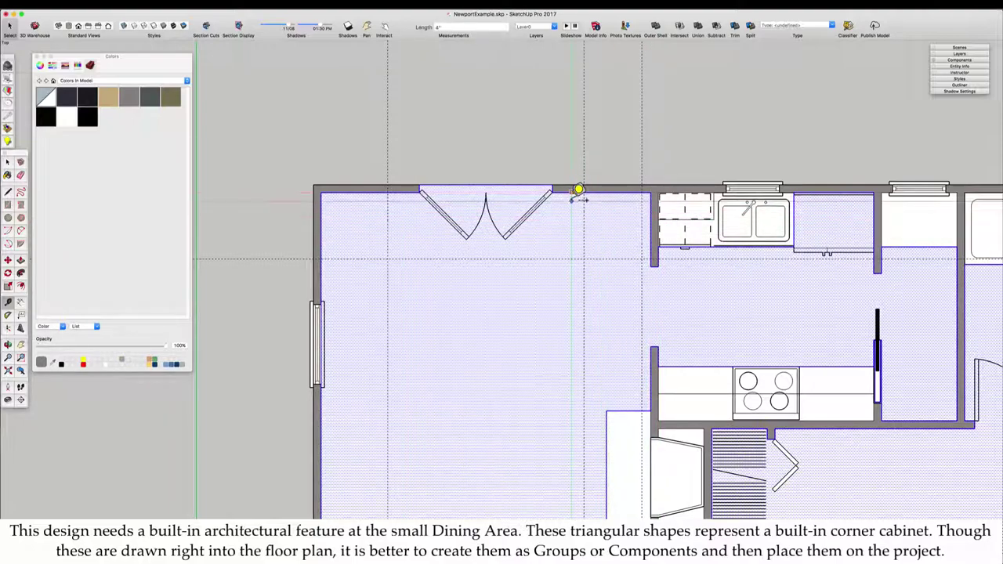
pyautogui.click(387, 198)
# Step: Select all the connected floor plan geometry, including the corner cabinet outlines in the dining area
pyautogui.press('space')
pyautogui.scroll(-5, 474, 246)
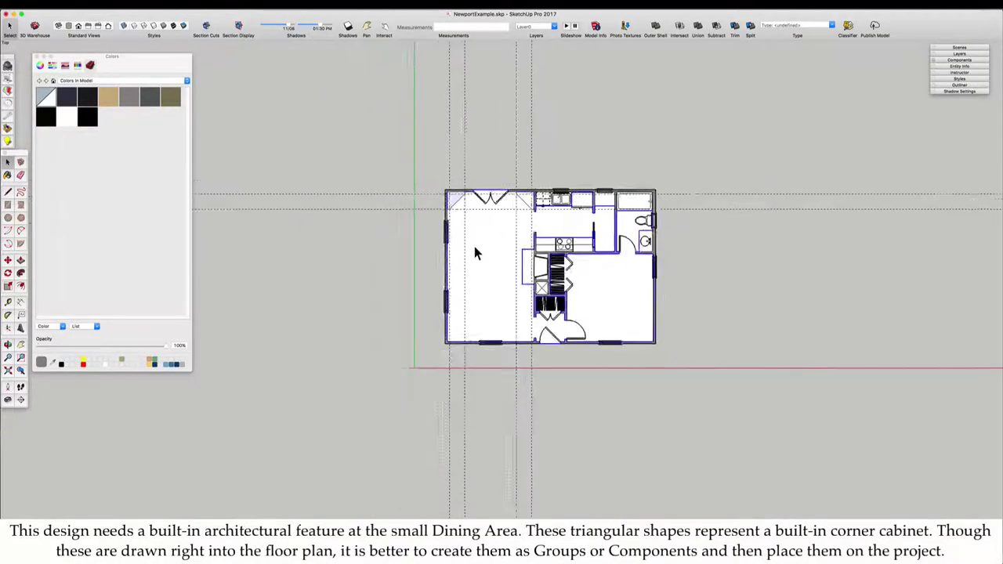
pyautogui.scroll(3, 692, 246)
pyautogui.tripleClick(447, 273)
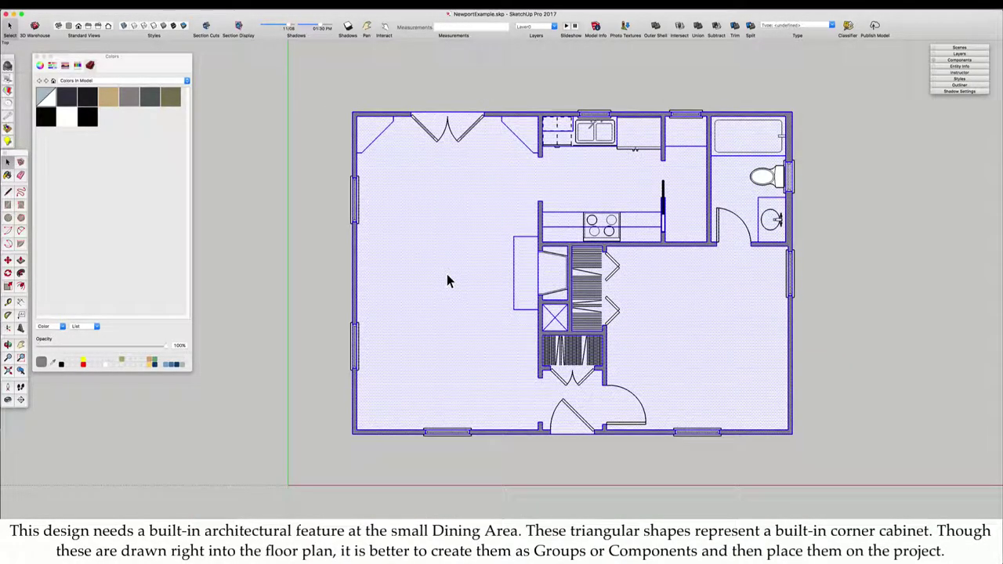
# Step: Clear the floor plan selection and open the group containing the door, window and fixture symbols for editing
pyautogui.keyDown('shift'); pyautogui.click(446, 270); pyautogui.keyUp('shift')
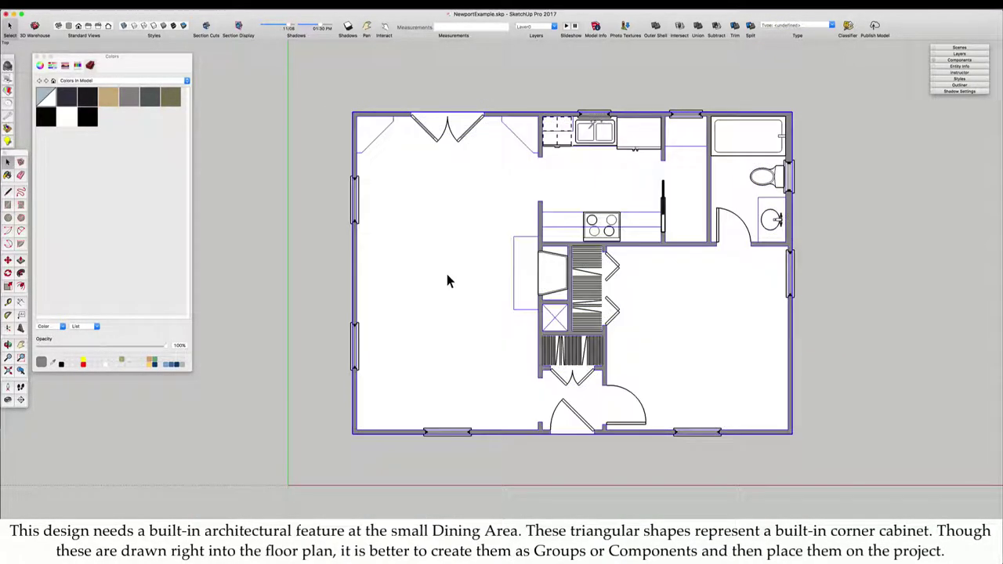
pyautogui.click(799, 181)
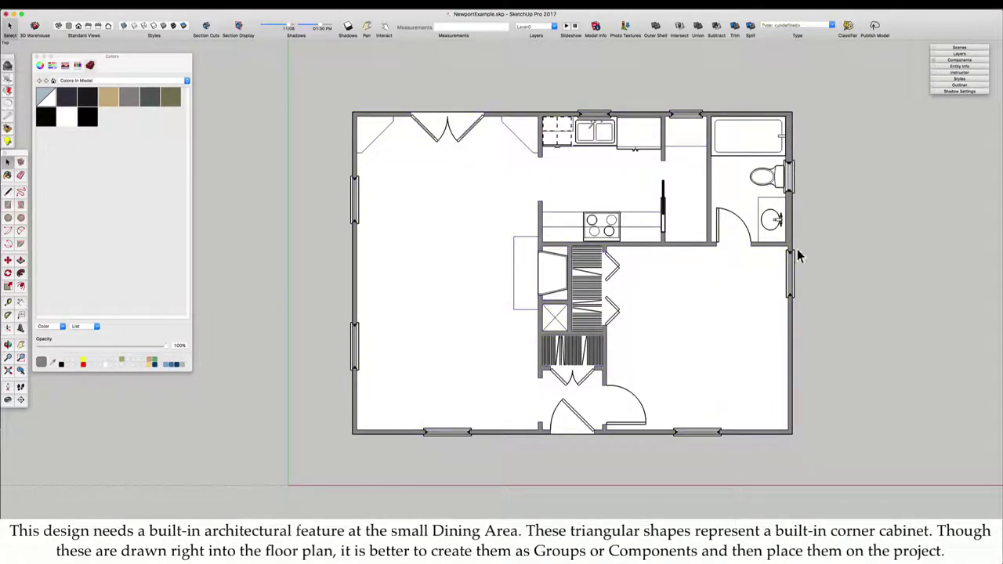
pyautogui.click(792, 278)
pyautogui.scroll(2, 791, 282)
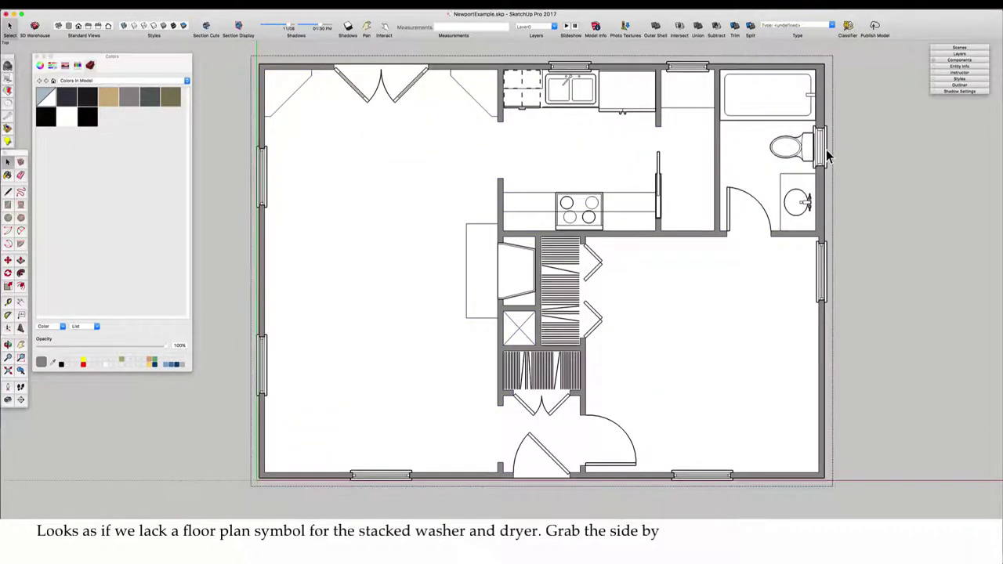
pyautogui.doubleClick(821, 148)
# Step: Insert the Washer/Dryer component from the plan symbols library in the bedroom area and remove its second appliance unit
pyautogui.click(959, 59)
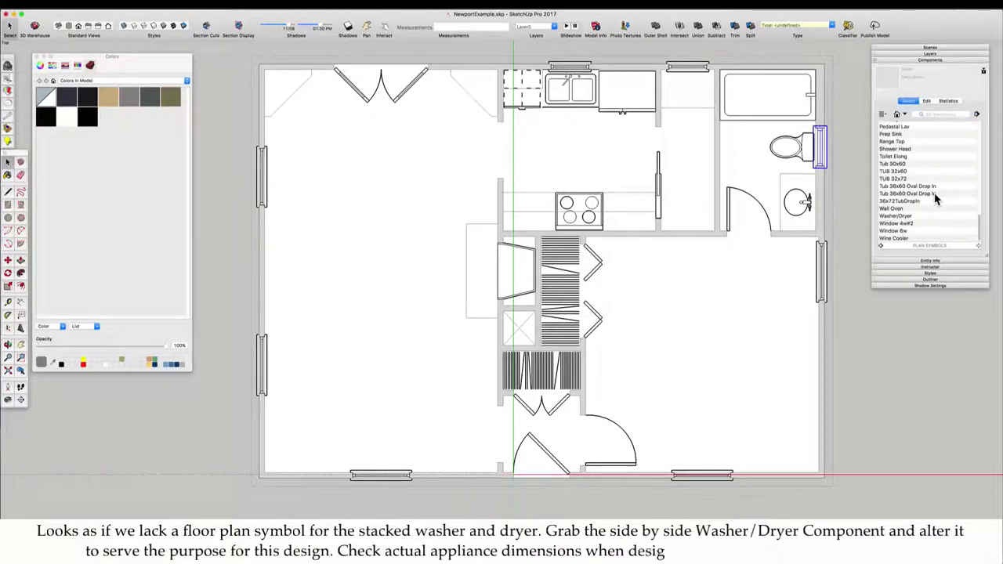
pyautogui.click(895, 216)
pyautogui.scroll(-3, 709, 298)
pyautogui.scroll(5, 645, 327)
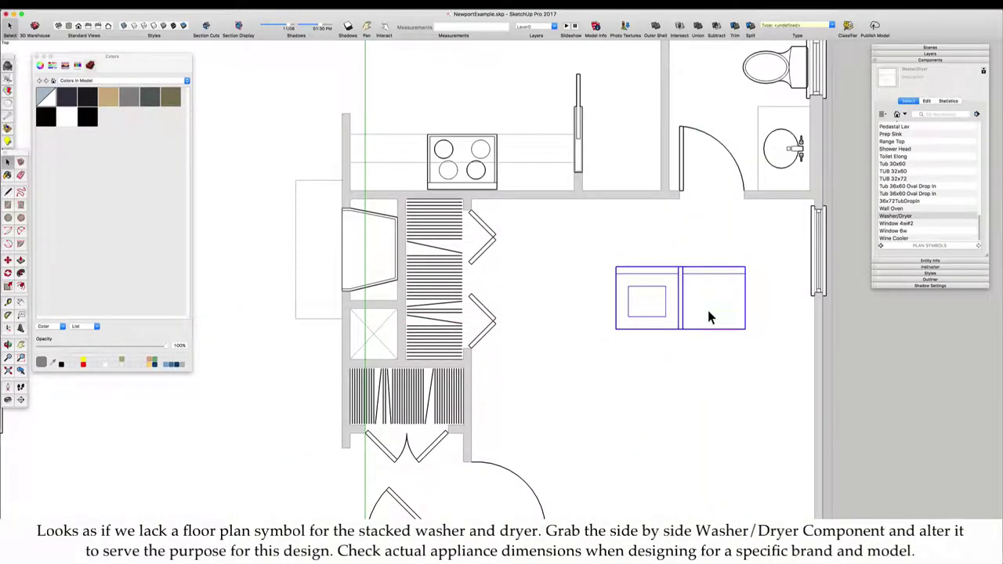
pyautogui.click(709, 312)
pyautogui.click(695, 297)
# Step: Flip the remaining laundry appliance symbol so its narrow rear strip faces the bedroom wall
pyautogui.rightClick(637, 274)
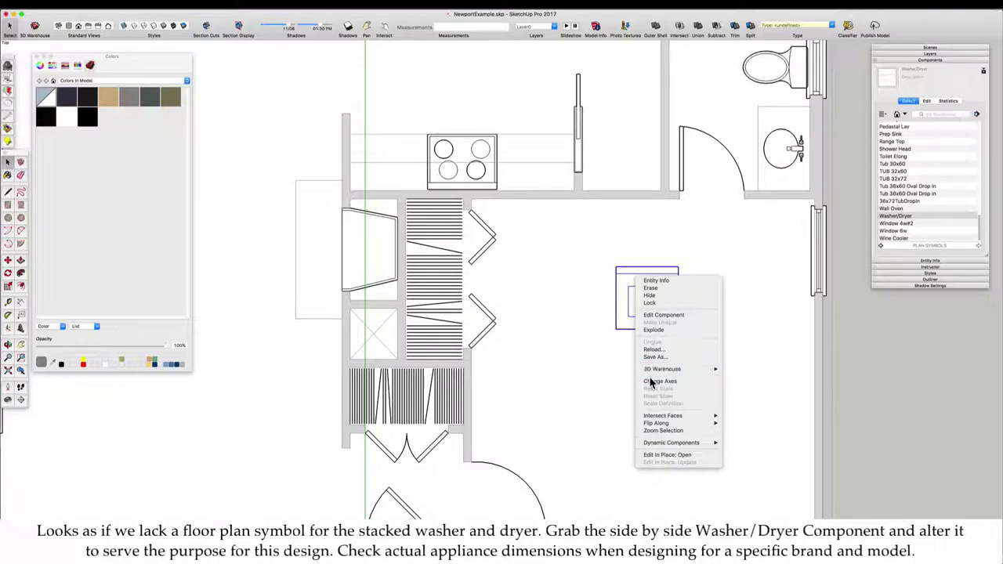
pyautogui.moveTo(666, 423)
pyautogui.click(739, 423)
pyautogui.rightClick(645, 276)
pyautogui.moveTo(726, 426)
pyautogui.click(764, 431)
# Step: Move the appliance symbol into the laundry area against the bedroom wall, centered between the two side walls
pyautogui.press('m')
pyautogui.click(616, 328)
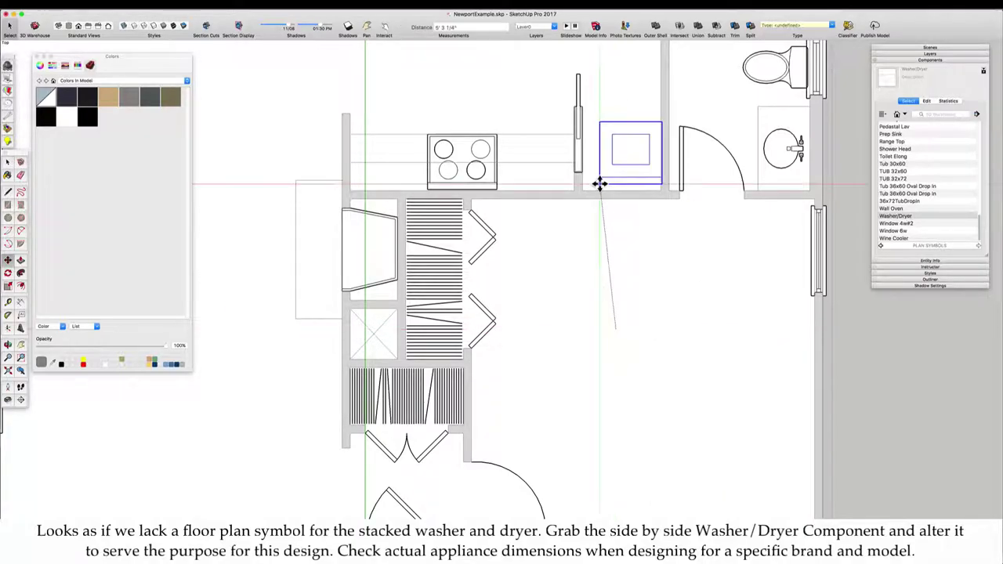
pyautogui.click(584, 189)
pyautogui.scroll(5, 617, 117)
pyautogui.click(606, 308)
pyautogui.click(629, 306)
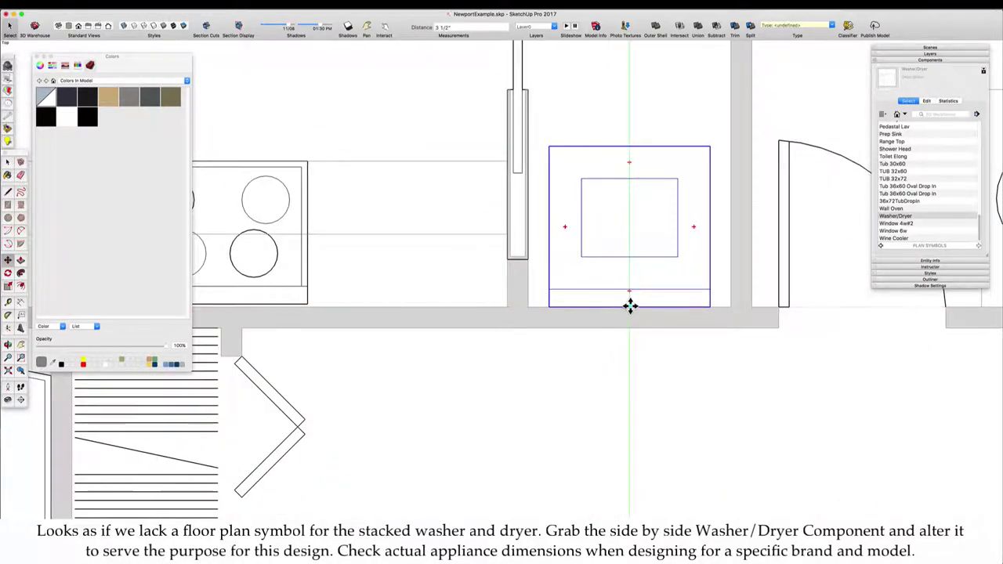
# Step: Move the appliance symbol 3" away from the laundry area's bedroom wall
pyautogui.click(620, 276)
pyautogui.write('3')
pyautogui.press('Return')
pyautogui.scroll(-4, 632, 199)
pyautogui.scroll(-4, 632, 236)
pyautogui.press('space')
pyautogui.scroll(1, 630, 255)
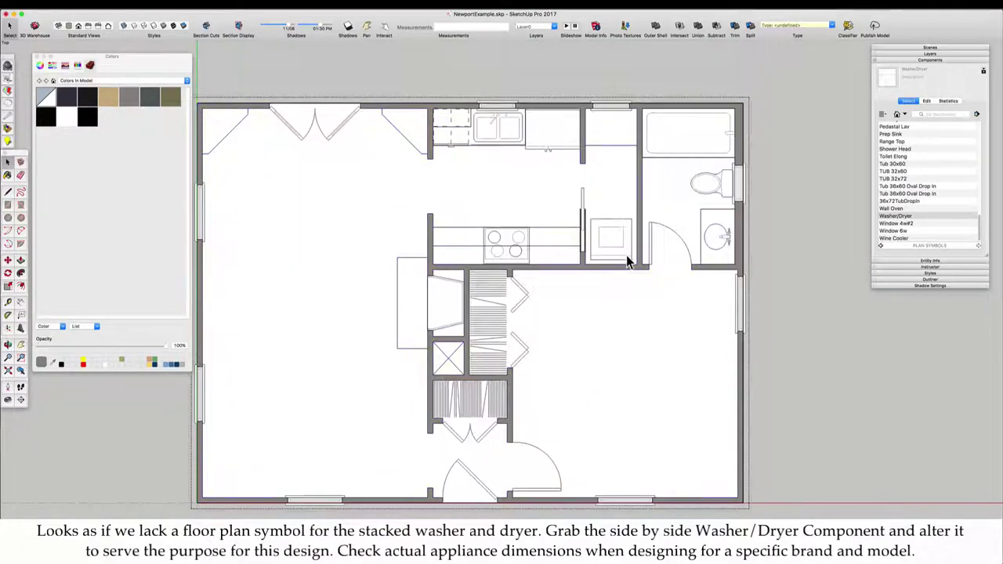
# Step: Switch editing from the symbols group to the floor plan geometry group and select all of its connected geometry
pyautogui.click(753, 188)
pyautogui.click(745, 189)
pyautogui.doubleClick(746, 193)
pyautogui.scroll(-4, 745, 195)
pyautogui.scroll(3, 678, 223)
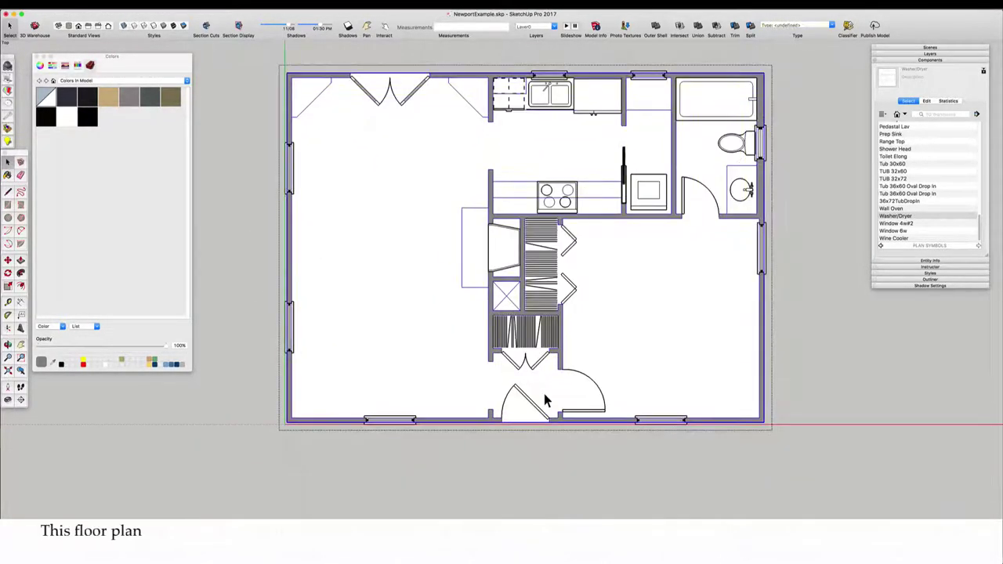
pyautogui.doubleClick(544, 395)
pyautogui.tripleClick(544, 396)
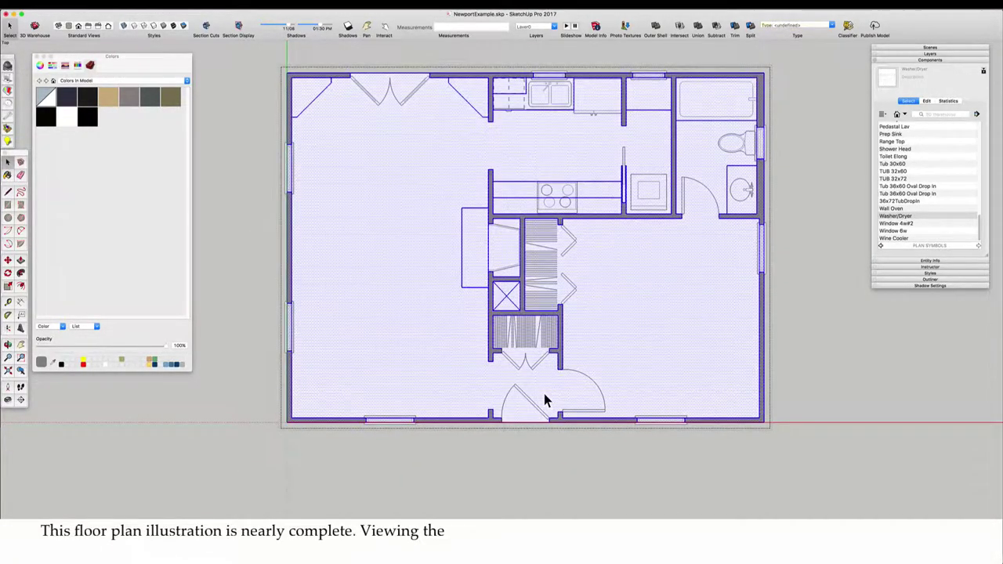
# Step: Place guides through the front door's center and in line with the outer faces of the entry's side walls
pyautogui.scroll(3, 508, 405)
pyautogui.press('t')
pyautogui.click(137, 417)
pyautogui.click(538, 430)
pyautogui.click(539, 454)
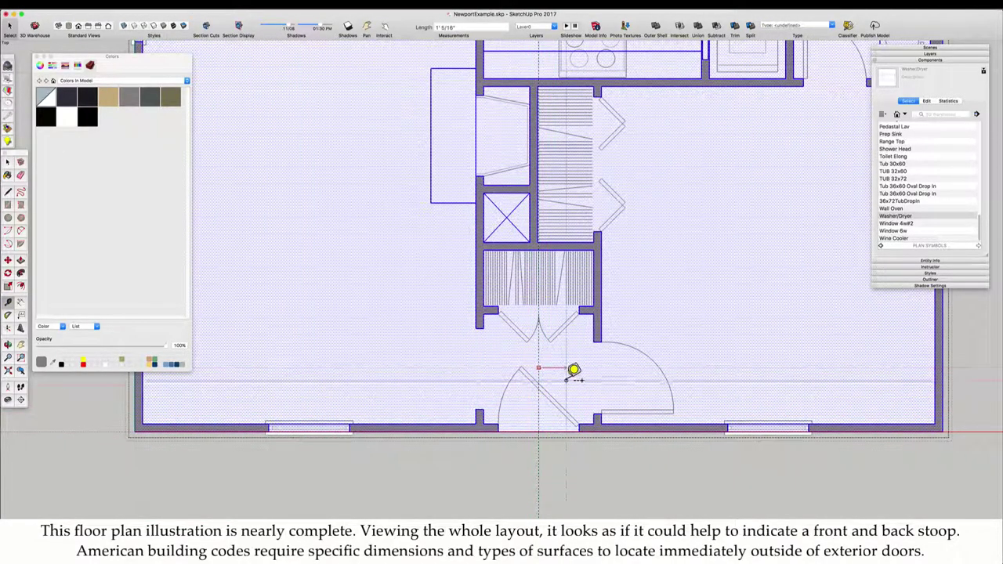
pyautogui.click(601, 408)
pyautogui.click(538, 362)
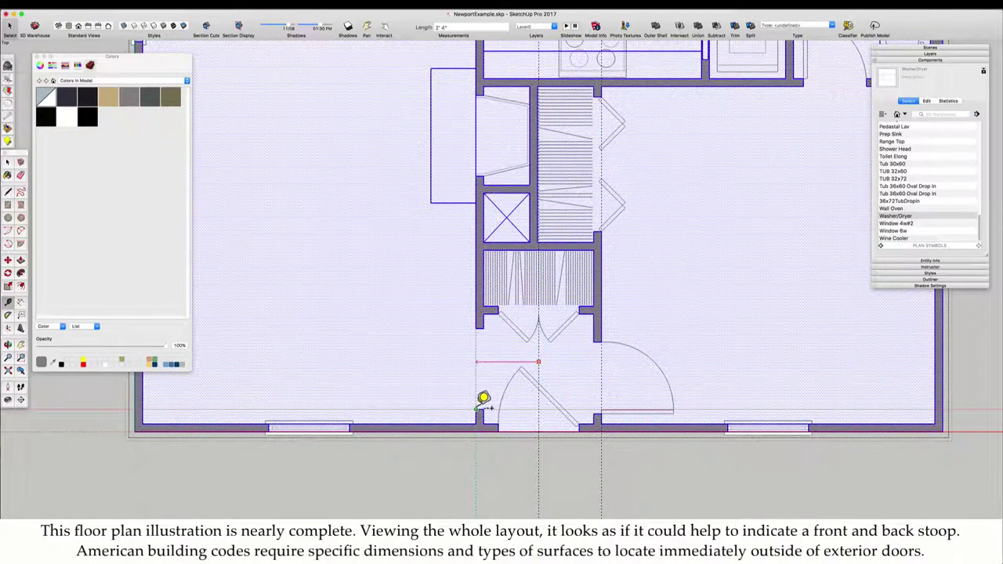
# Step: Place guides parallel to the front exterior wall, one 36" outside it and two more spaced 1' apart beyond that
pyautogui.click(522, 428)
pyautogui.click(519, 449)
pyautogui.write("1'")
pyautogui.press('Return')
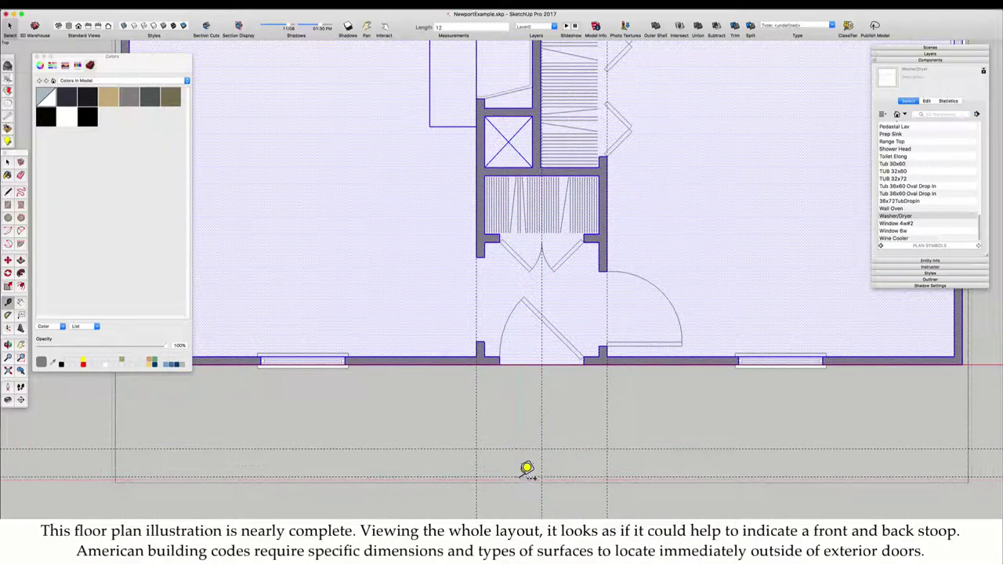
pyautogui.click(519, 476)
pyautogui.write("1'")
pyautogui.press('Return')
# Step: Draw two adjoining 4' 8" by 1' rectangles between the outer guides as the front entry steps
pyautogui.press('r')
pyautogui.click(477, 504)
pyautogui.click(607, 477)
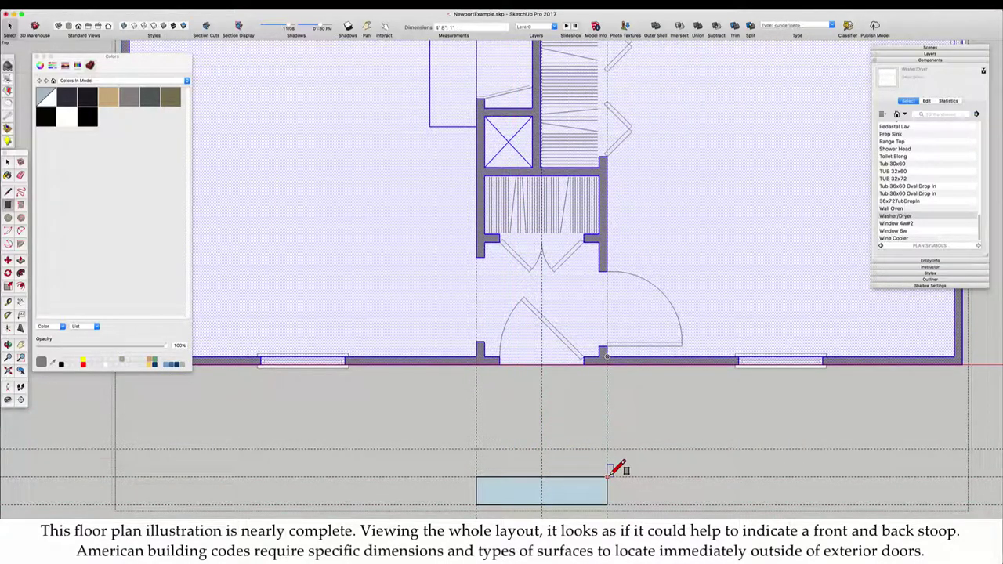
pyautogui.click(607, 476)
pyautogui.click(477, 449)
# Step: Reverse the faces of both front step rectangles
pyautogui.press('space')
pyautogui.click(515, 479)
pyautogui.keyDown('shift'); pyautogui.click(515, 471); pyautogui.keyUp('shift')
pyautogui.rightClick(514, 471)
pyautogui.click(512, 505)
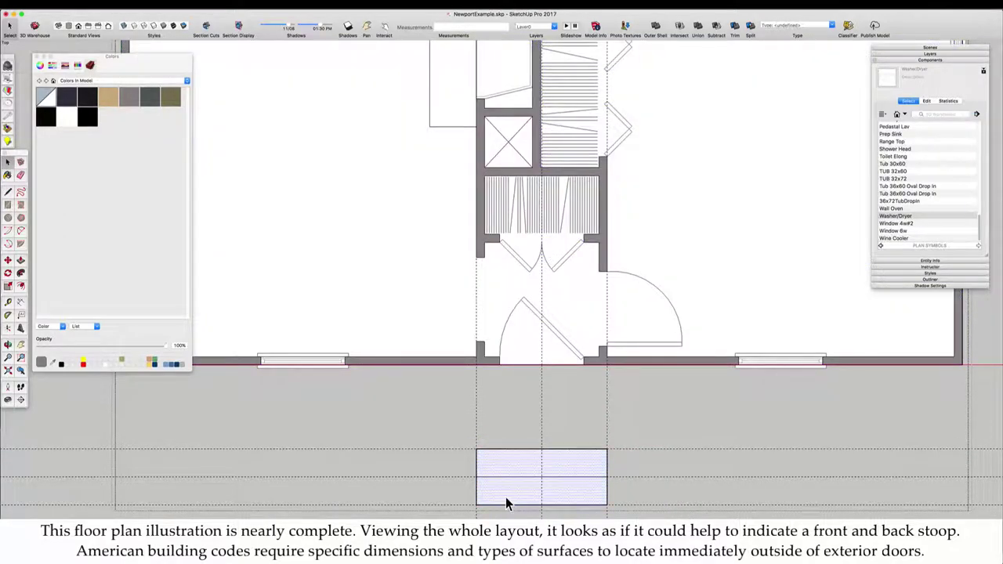
# Step: Draw the front stoop rectangle between the steps and the front exterior wall, as wide as the steps
pyautogui.press('r')
pyautogui.click(477, 449)
pyautogui.click(607, 365)
pyautogui.scroll(-3, 562, 469)
pyautogui.press('space')
pyautogui.scroll(-3, 549, 439)
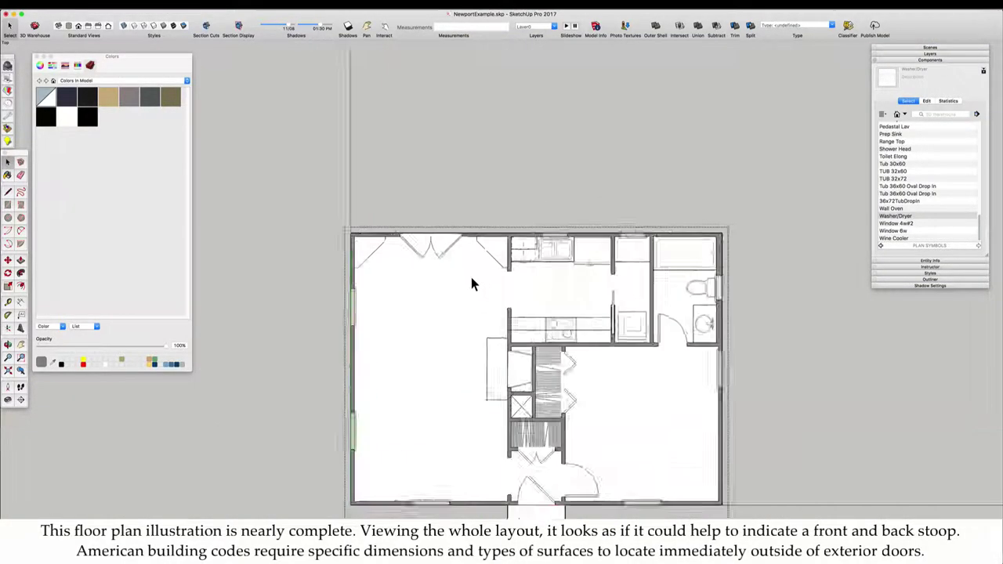
# Step: Place a guide through the center of the dining area's rear double door
pyautogui.scroll(5, 444, 251)
pyautogui.press('t')
pyautogui.click(212, 218)
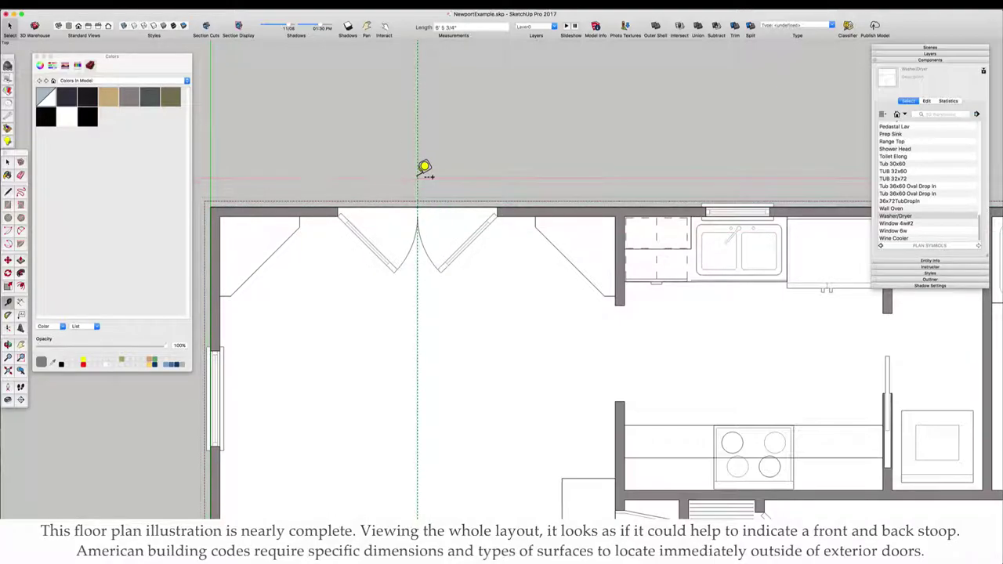
pyautogui.click(418, 149)
# Step: Place a guide 36" to each side of the rear double door's centerline
pyautogui.scroll(-5, 412, 196)
pyautogui.scroll(5, 380, 307)
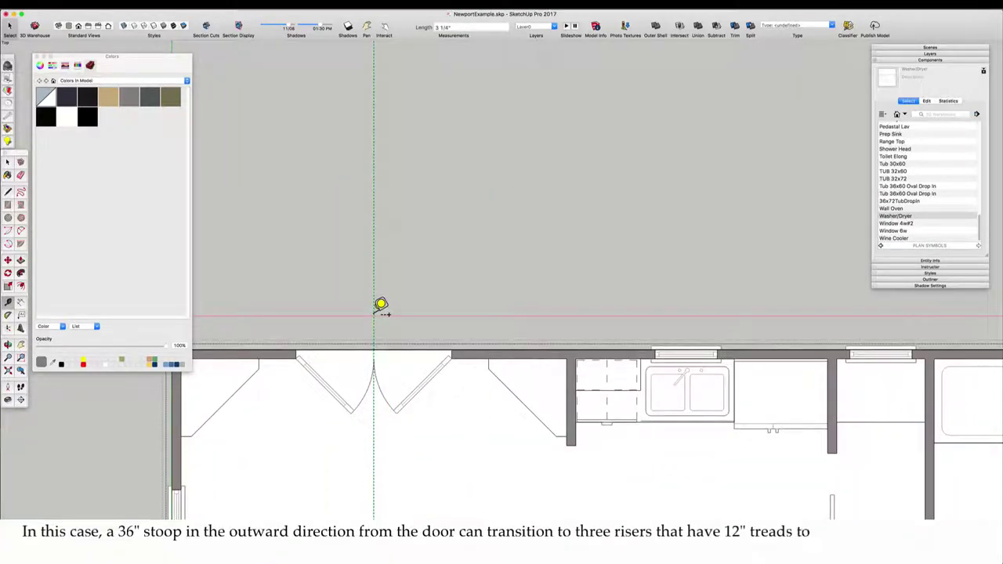
pyautogui.click(374, 413)
pyautogui.write('36')
pyautogui.press('Return')
pyautogui.click(374, 448)
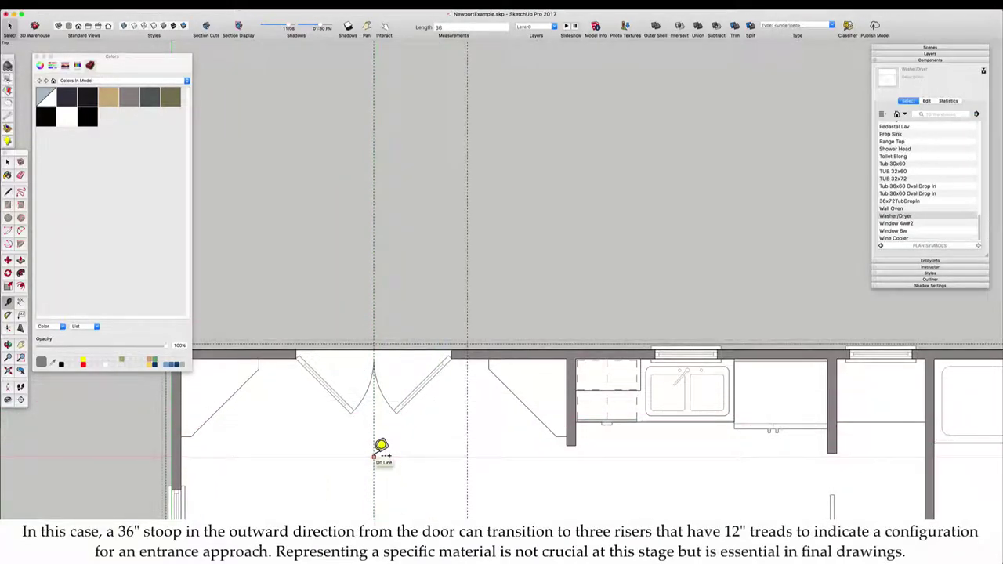
pyautogui.write('36')
pyautogui.press('Return')
# Step: Place guides parallel to the rear exterior wall, one 36" outside it and two more spaced 12" apart beyond that
pyautogui.click(500, 349)
pyautogui.write('36')
pyautogui.press('Return')
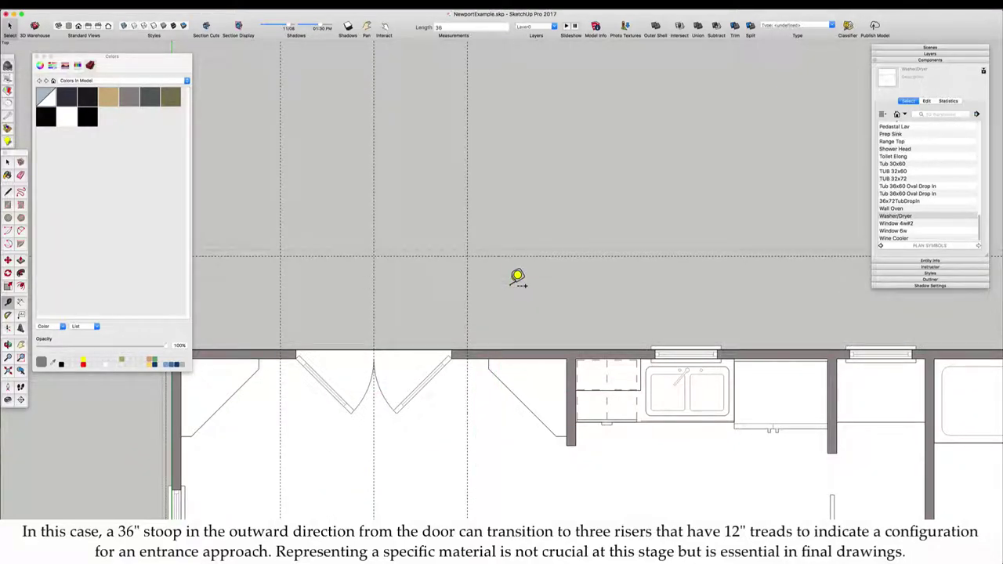
pyautogui.click(492, 256)
pyautogui.write('12')
pyautogui.press('Return')
pyautogui.click(500, 225)
pyautogui.write('12')
pyautogui.press('Return')
# Step: Draw the rear stoop rectangle against the double door's wall and two adjoining 6' by 1' step rectangles beyond it
pyautogui.press('r')
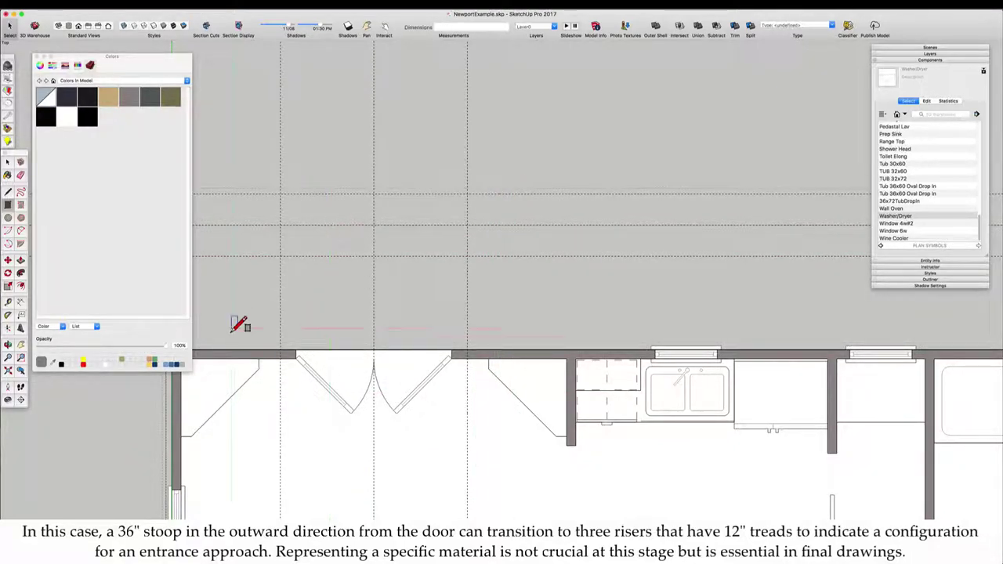
pyautogui.click(281, 350)
pyautogui.click(468, 256)
pyautogui.click(468, 256)
pyautogui.click(281, 225)
pyautogui.click(281, 225)
pyautogui.click(467, 194)
pyautogui.scroll(-8, 452, 229)
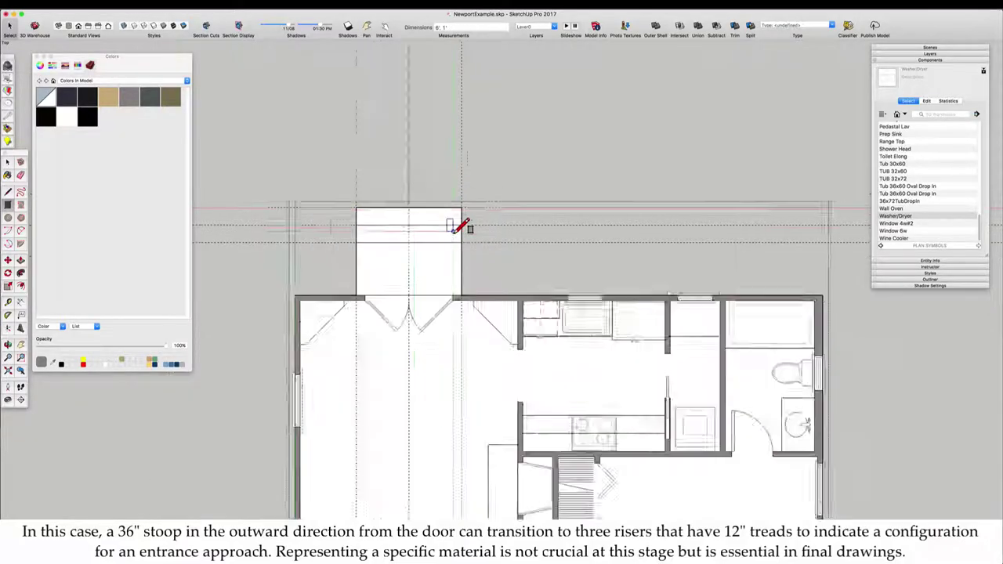
# Step: Close the floor plan geometry group and delete all the construction guides
pyautogui.press('space')
pyautogui.scroll(4, 461, 325)
pyautogui.press('Escape')
pyautogui.scroll(2, 458, 266)
pyautogui.scroll(-4, 437, 273)
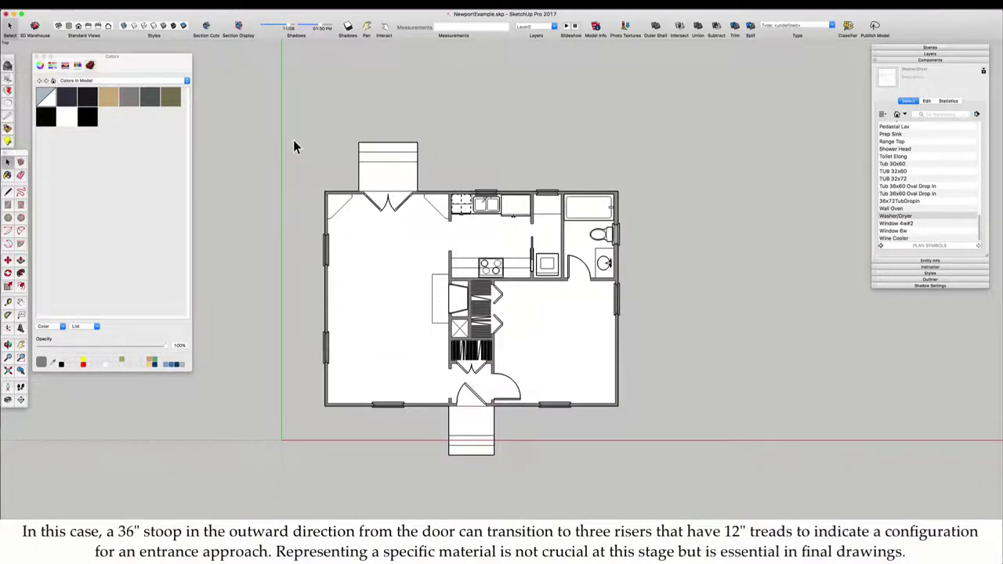
pyautogui.scroll(3, 423, 290)
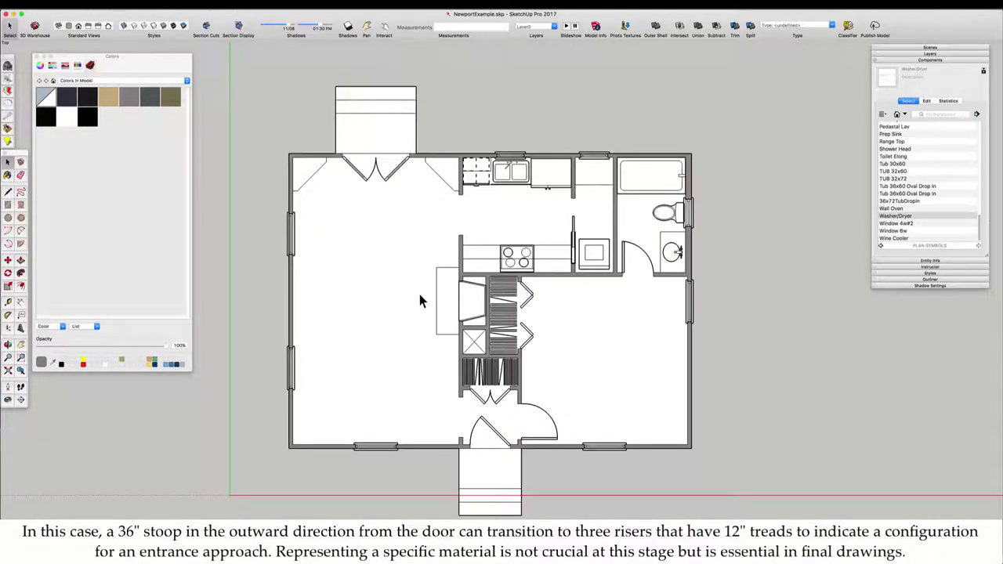